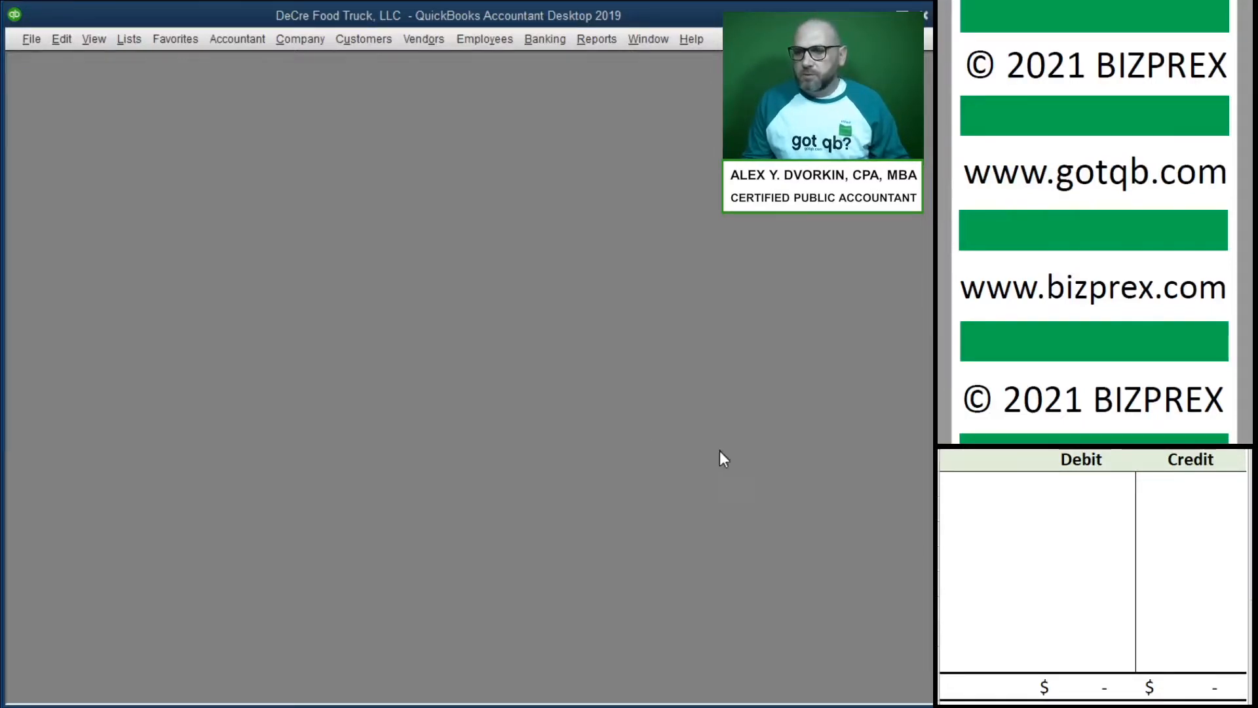
Step: Begin reconciling the 21100 credit card account for 12/31/2020 and enter 4,643.67 as the ending balance
scroll(1119, 226, "down", 8)
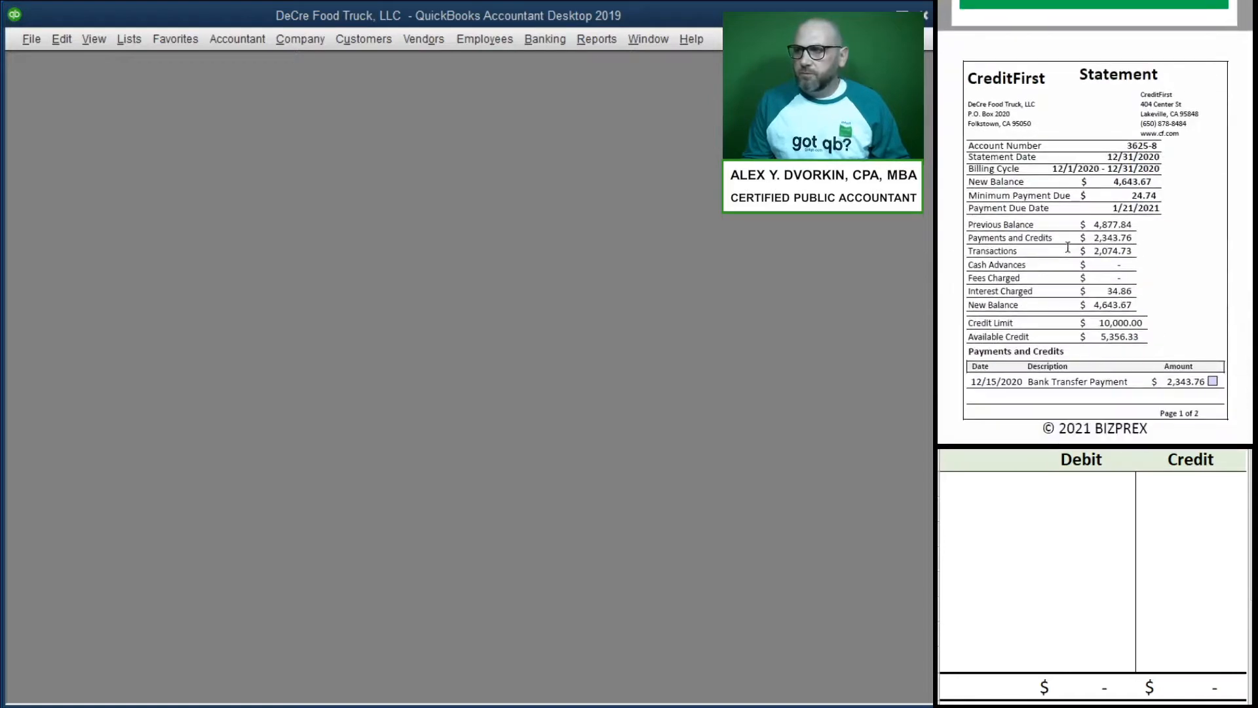
left_click(538, 39)
left_click(645, 183)
left_click(255, 388)
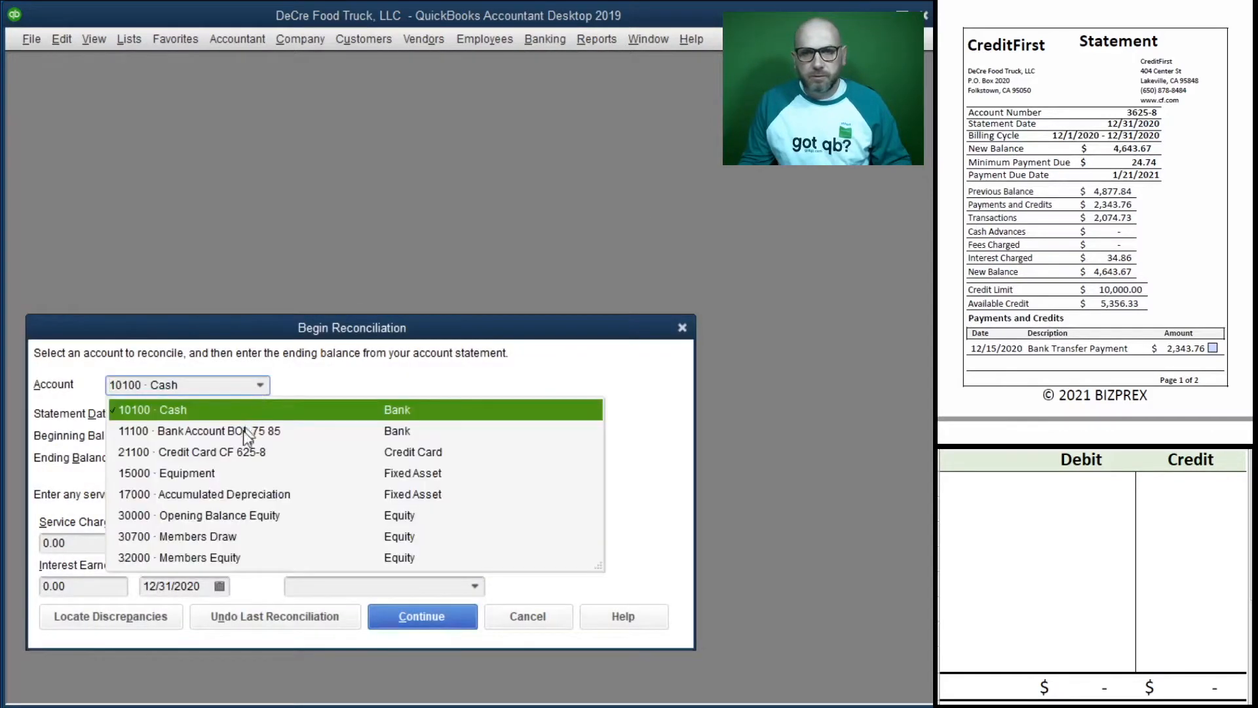
left_click(236, 452)
left_click(226, 448)
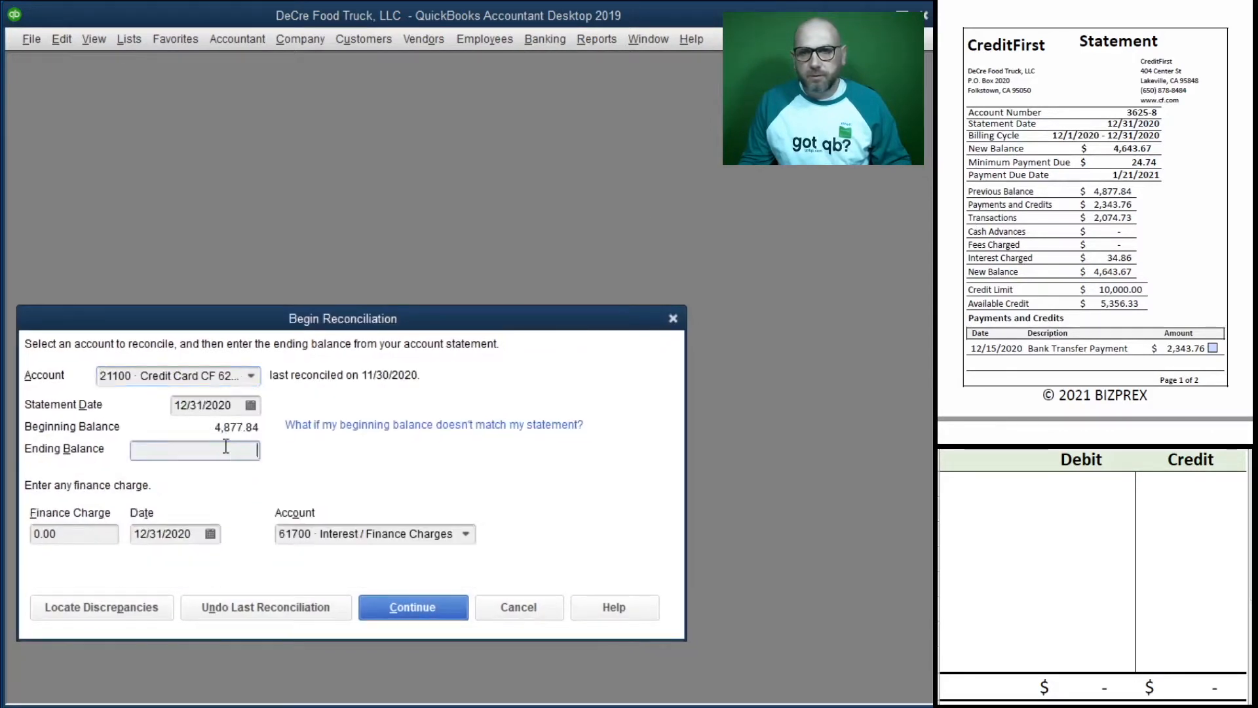
type("4,643.67")
key("Tab")
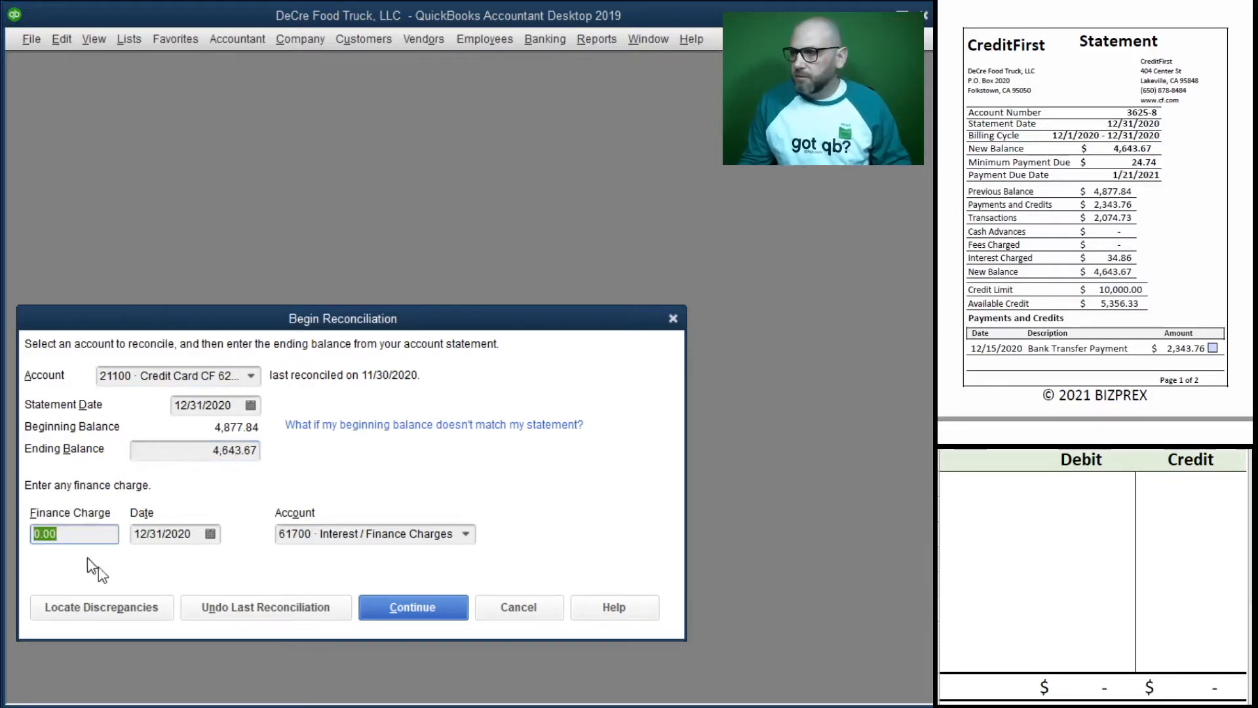
Step: Enter the statement's 34.86 interest charge as the finance charge for the reconciliation
scroll(1109, 287, "down", 10)
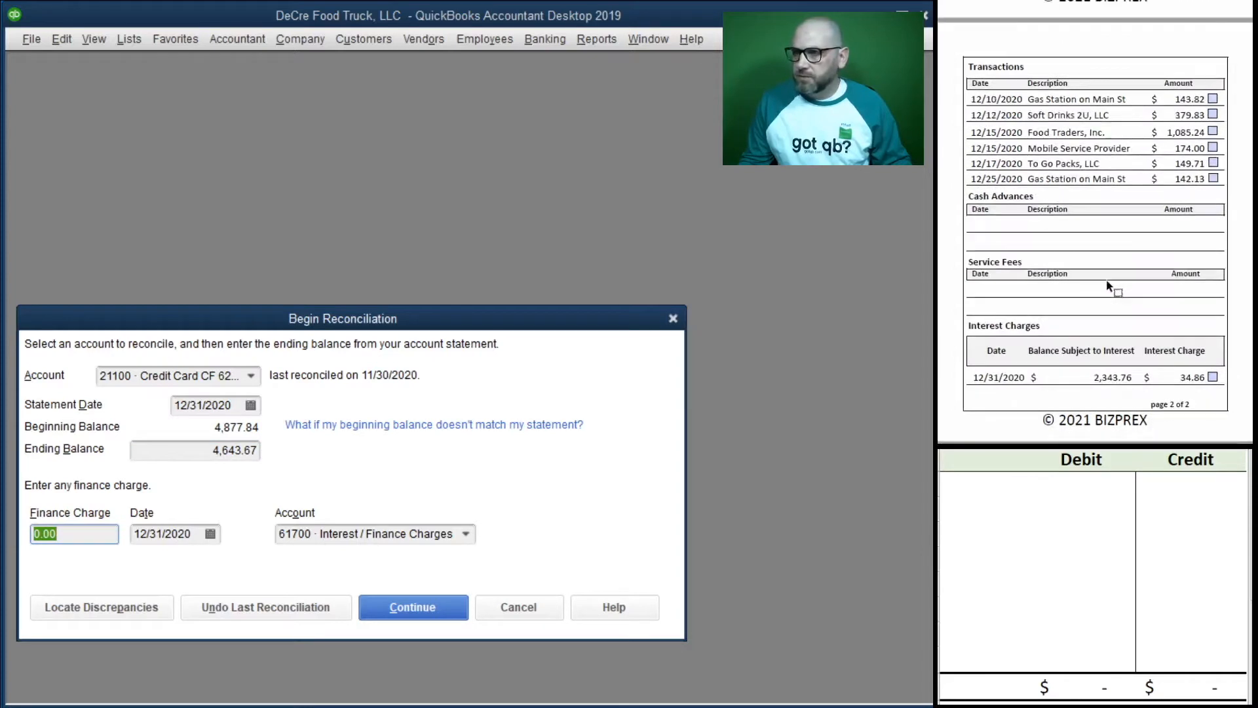
type("34.86")
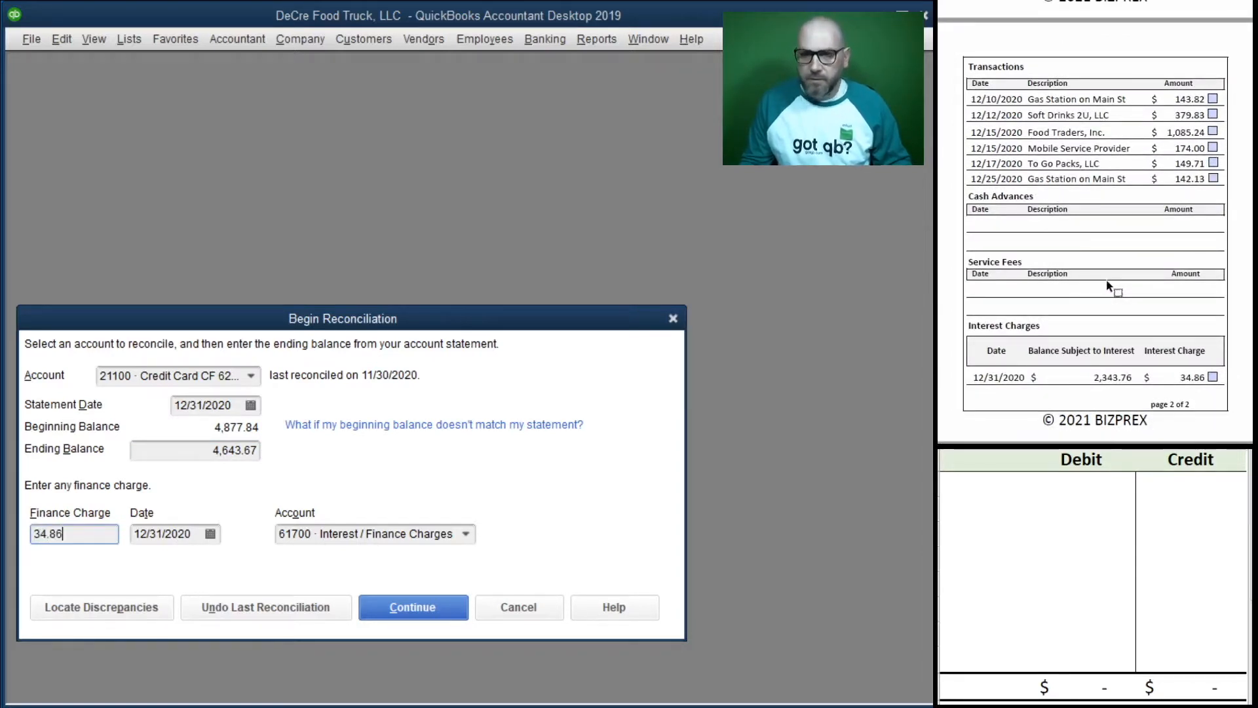
key("Tab")
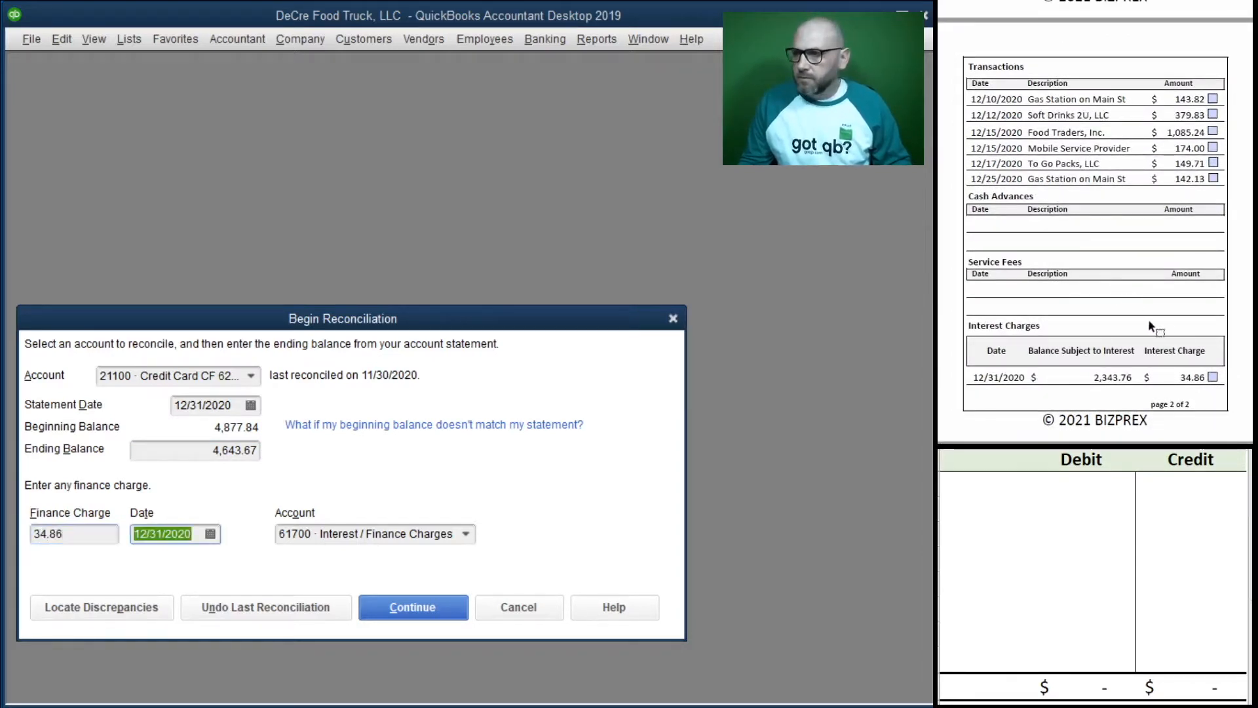
Step: Record a 34.86 credit to account 21100 in the first row of the debit and credit worksheet
left_click(1022, 485)
left_click(990, 487)
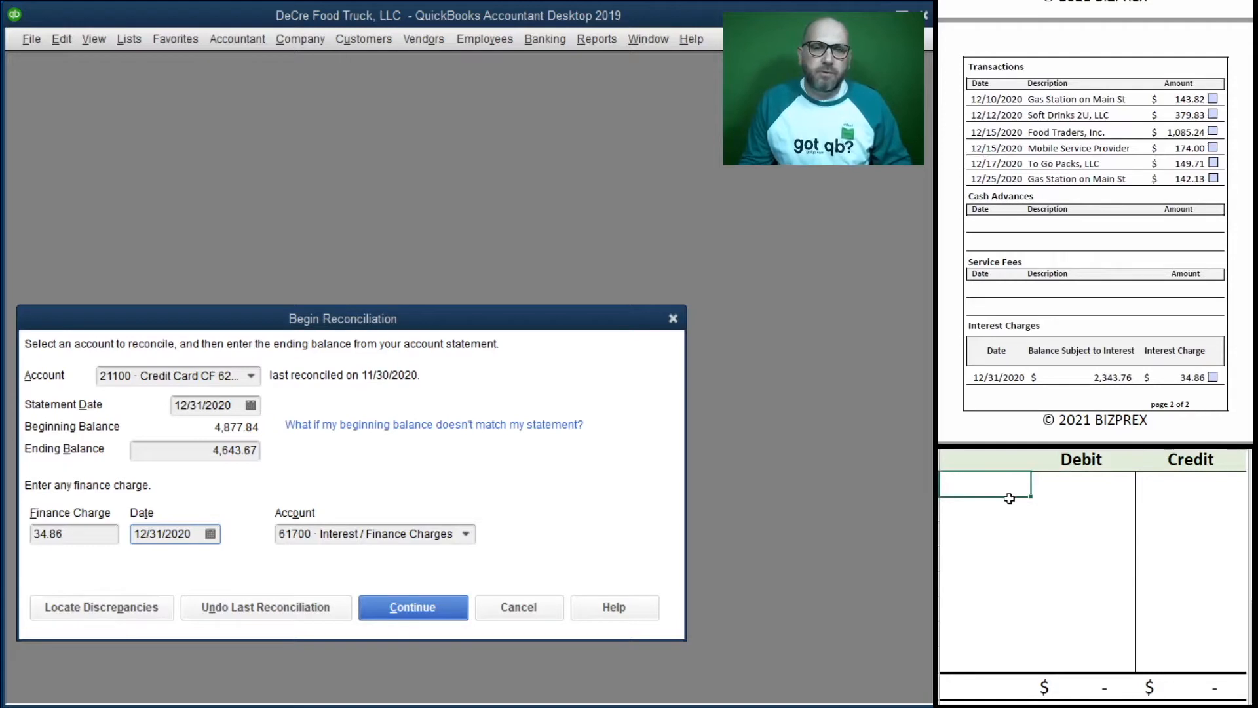
type("21100")
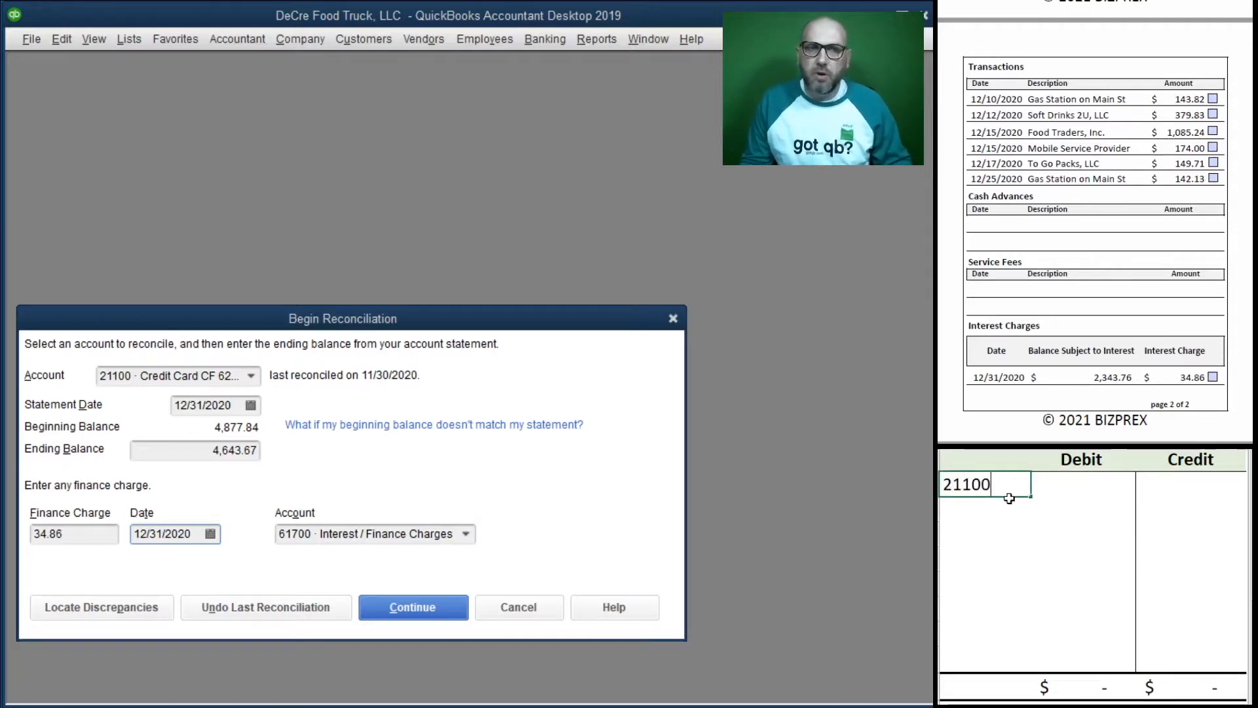
key("Tab")
key("Tab")
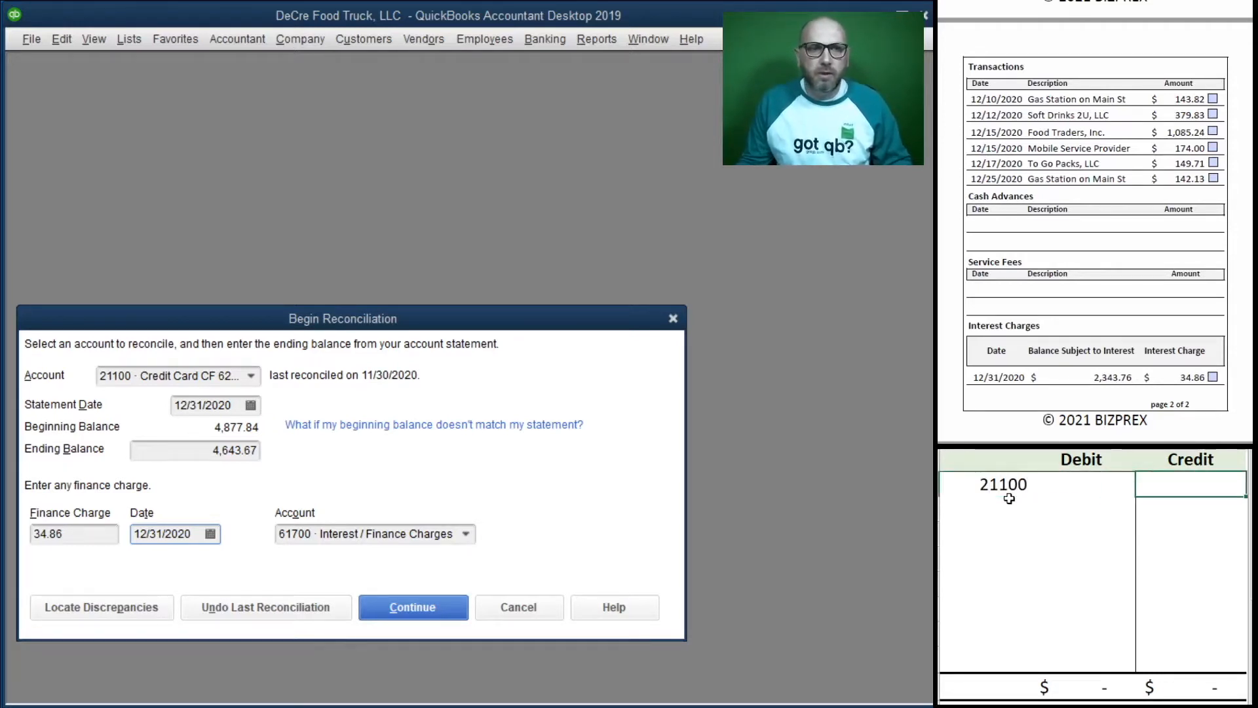
type("34.86")
key("Return")
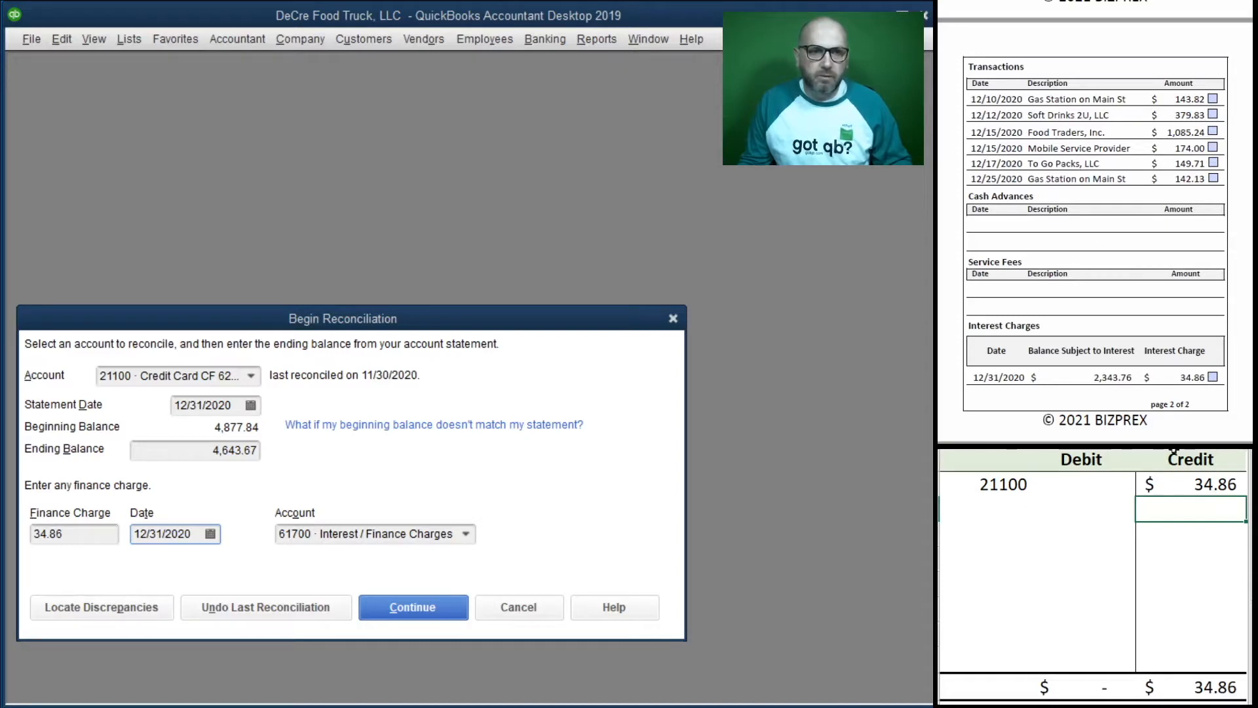
Step: Record a 34.86 debit to account 61700 in the second row of the worksheet
left_click(987, 509)
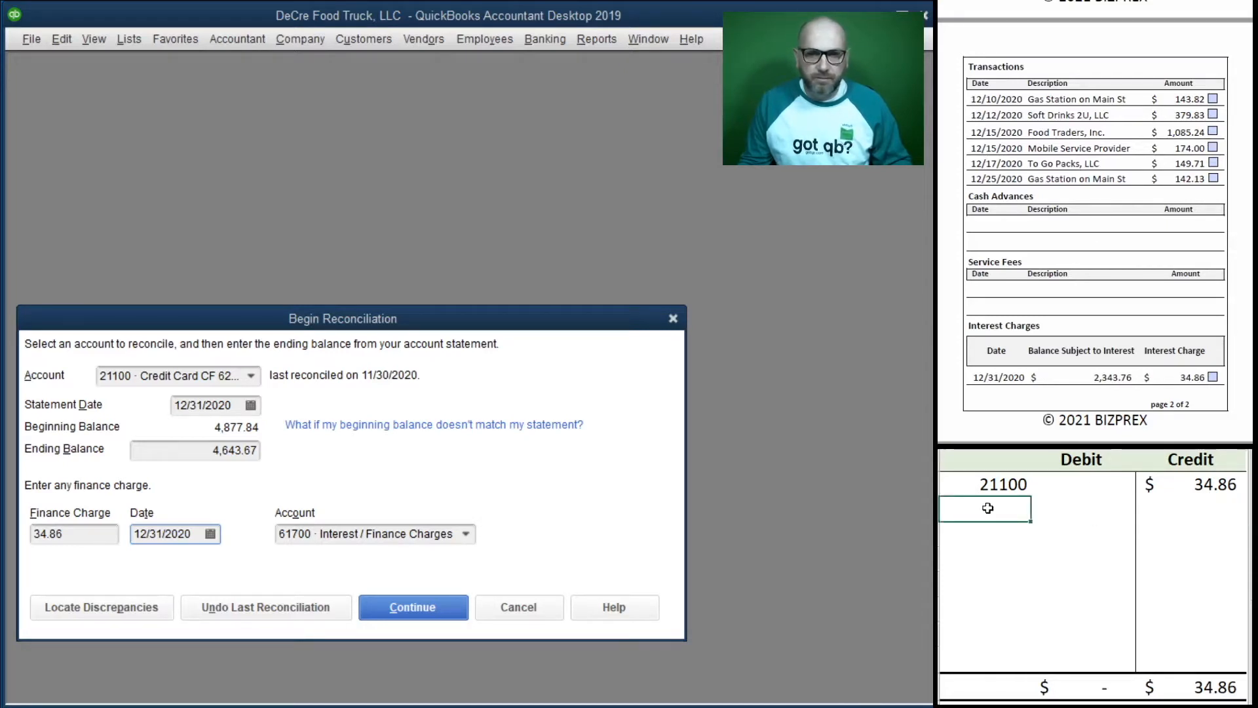
type("61700")
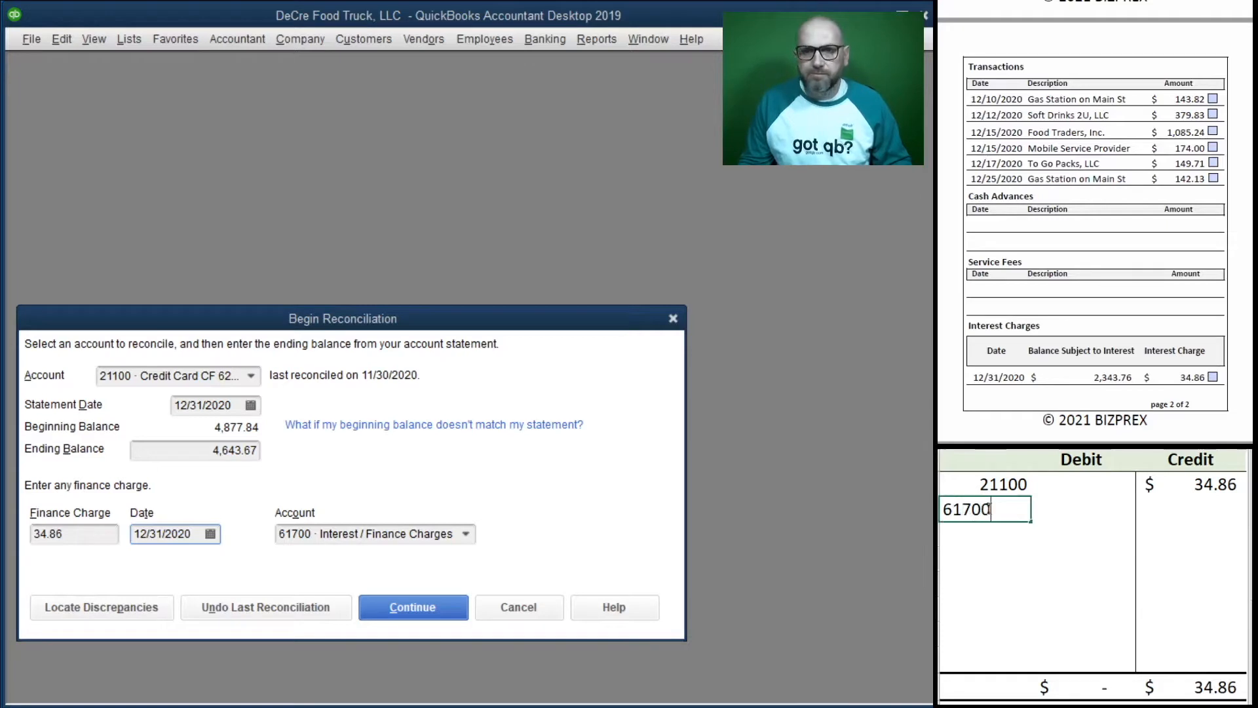
key("Tab")
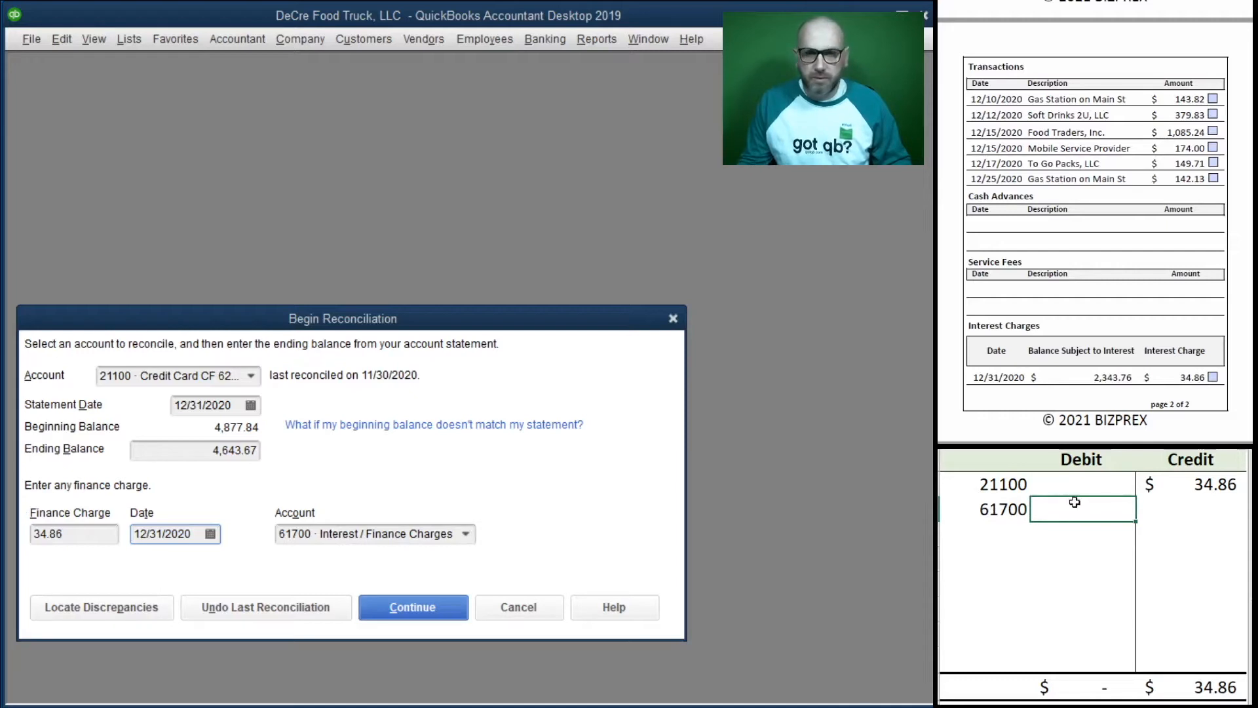
type("34.86")
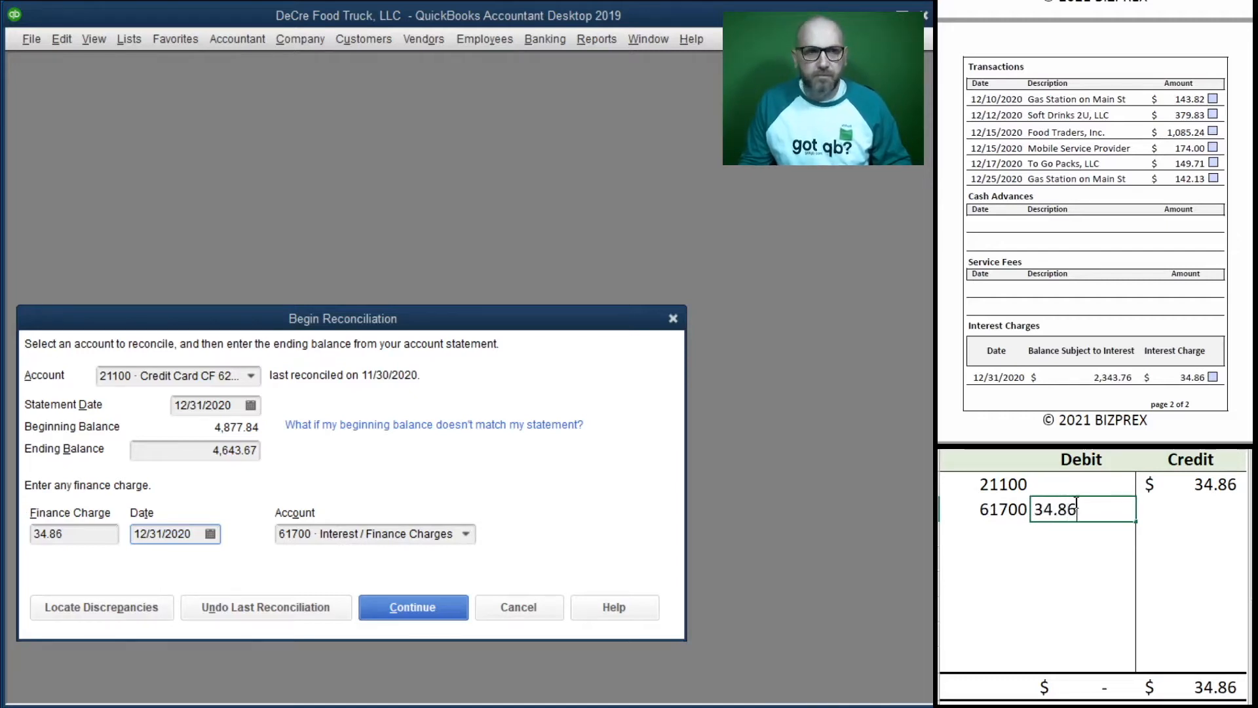
key("Return")
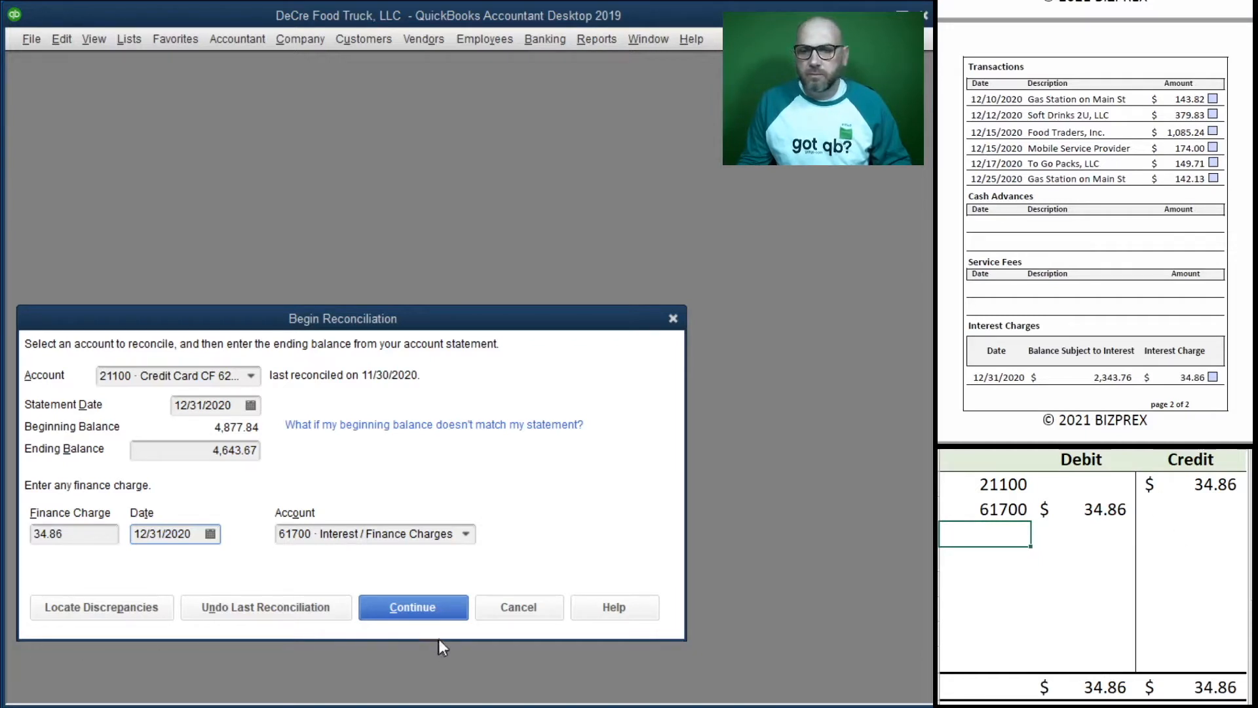
Step: Continue to the credit card reconciliation and clear the two entries from the debit and credit worksheet
left_click(412, 607)
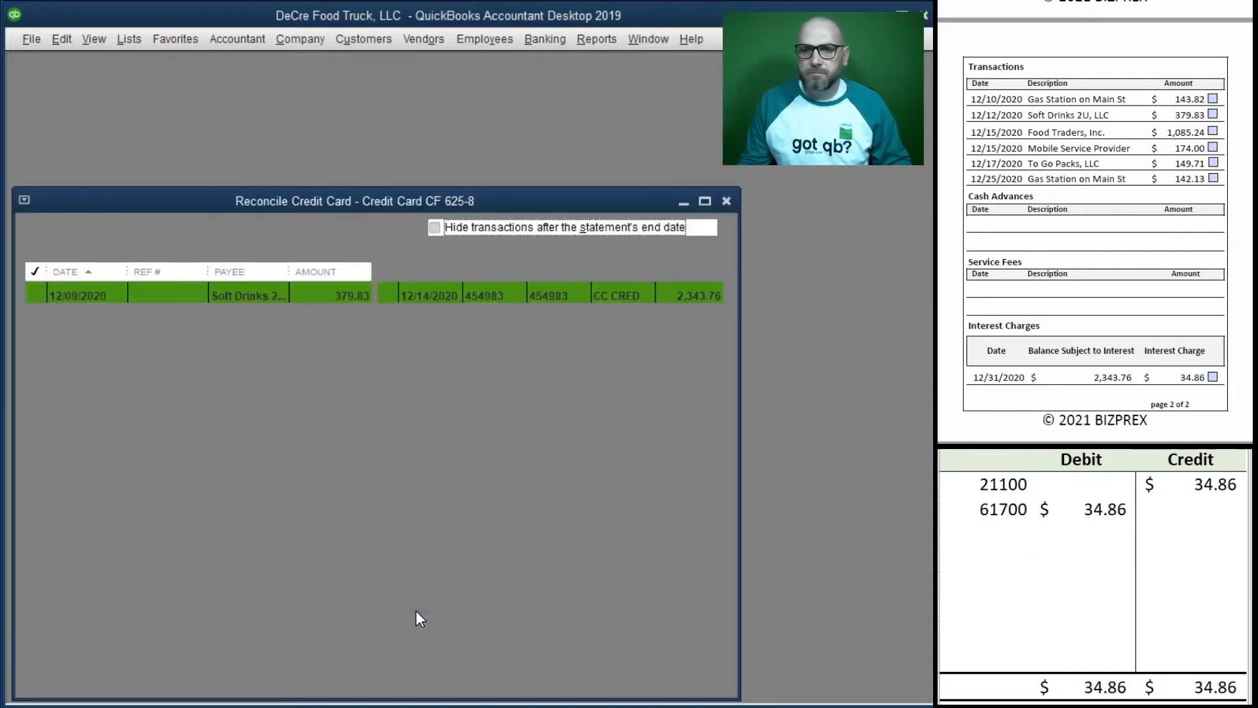
left_click_drag(1208, 511, 965, 489)
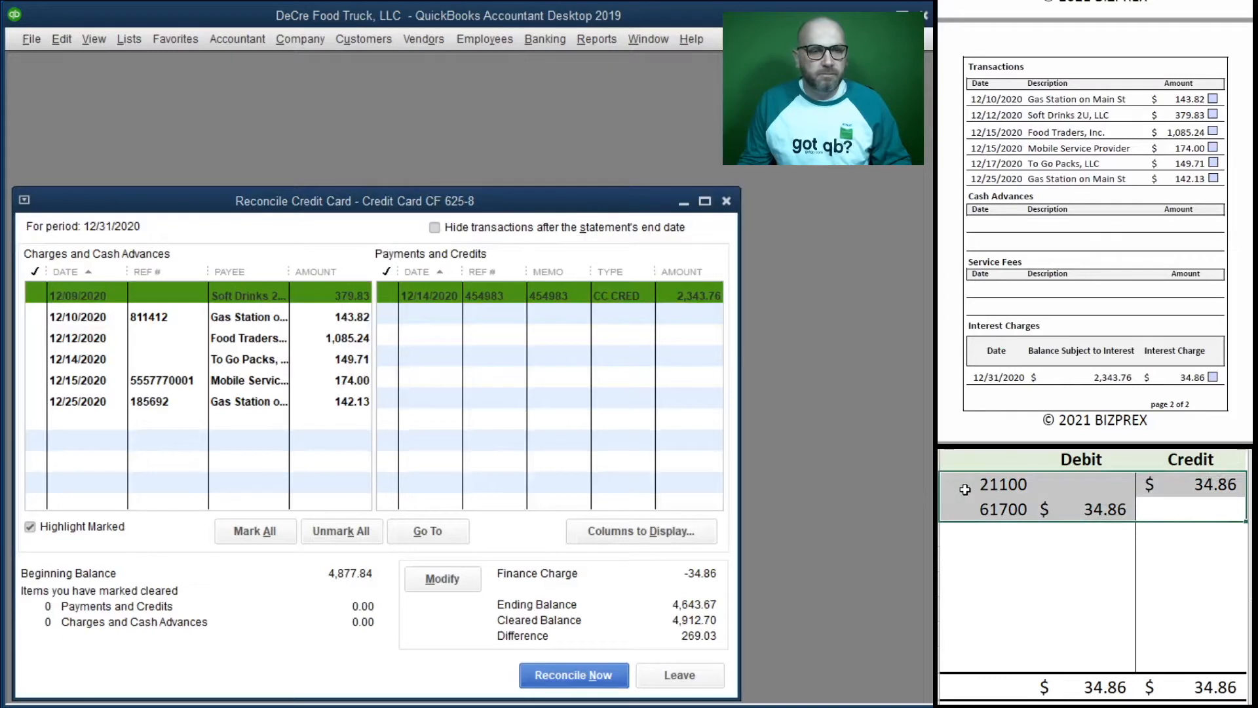
key("Delete")
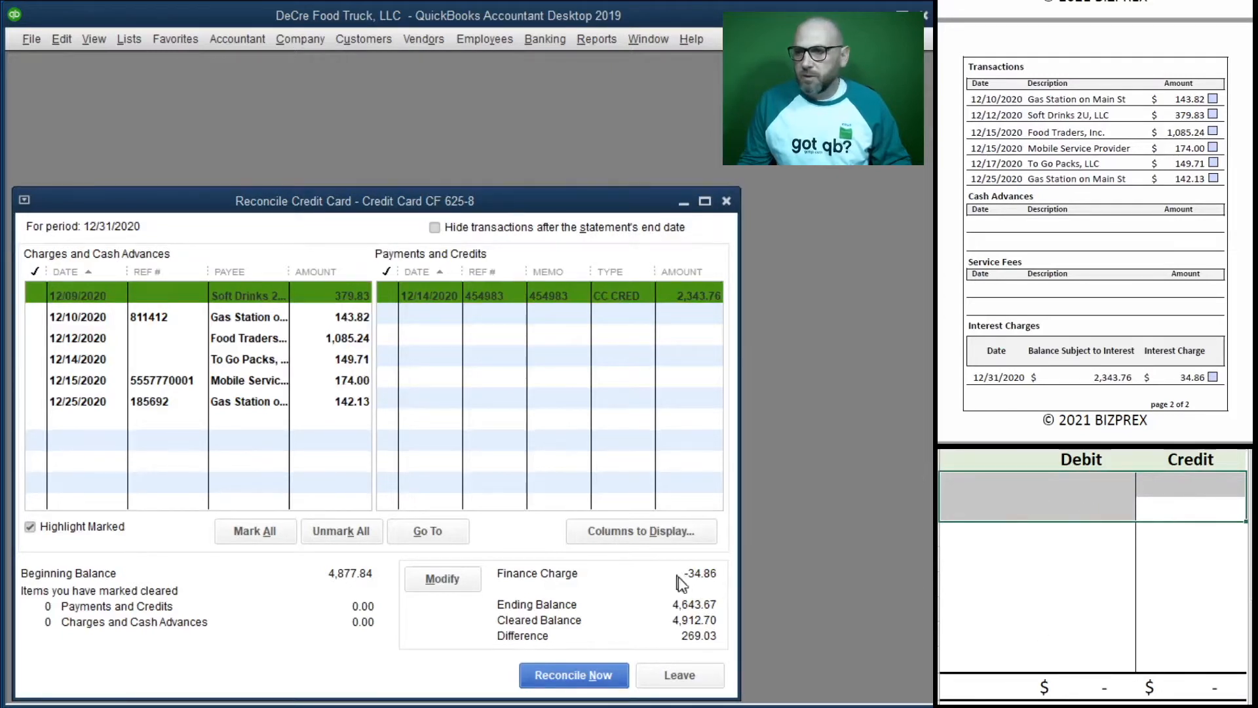
Step: Check off the interest charge on the statement, and mark the 12/10 Gas Station, Soft Drinks 2U and Food Traders charges in both statement and reconciliation
left_click(1212, 377)
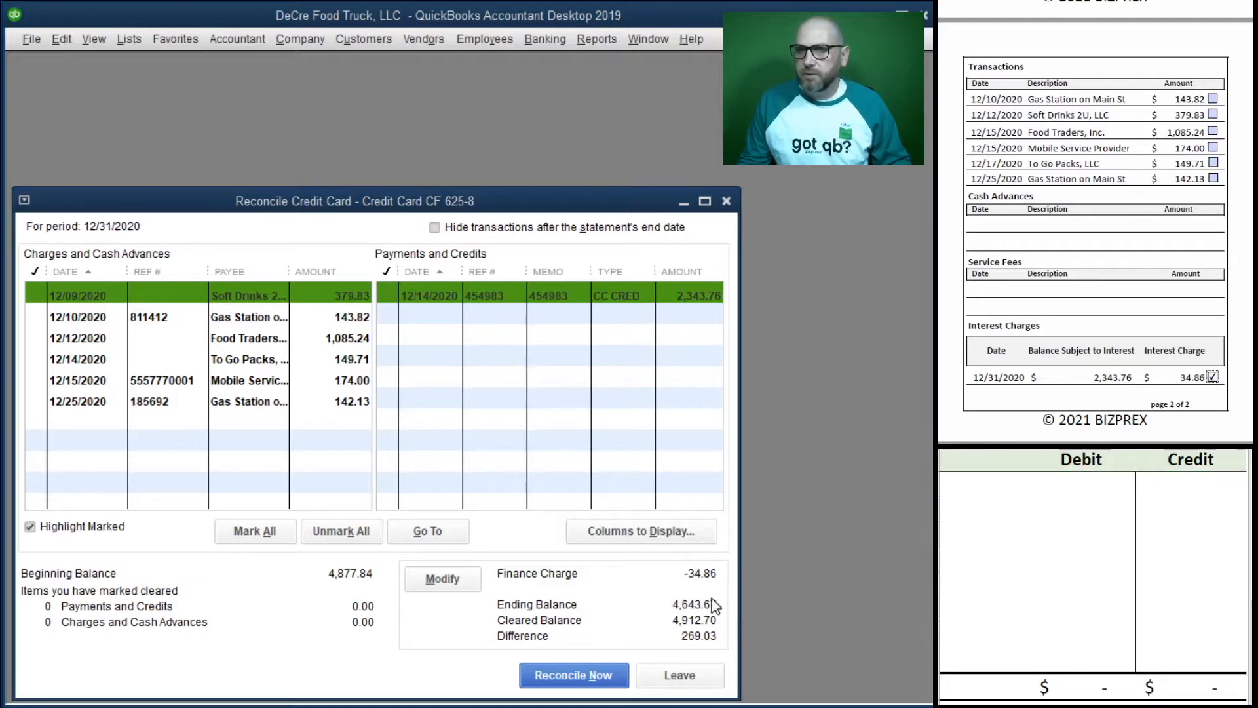
left_click(1212, 100)
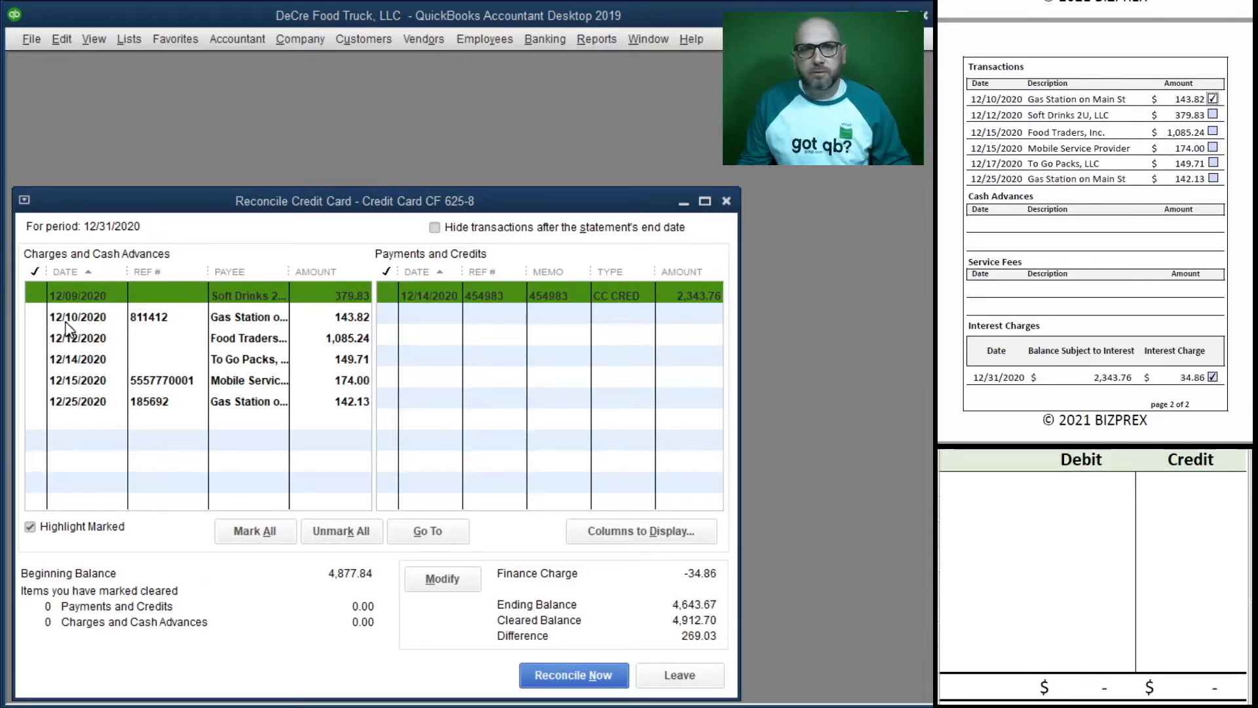
left_click(36, 317)
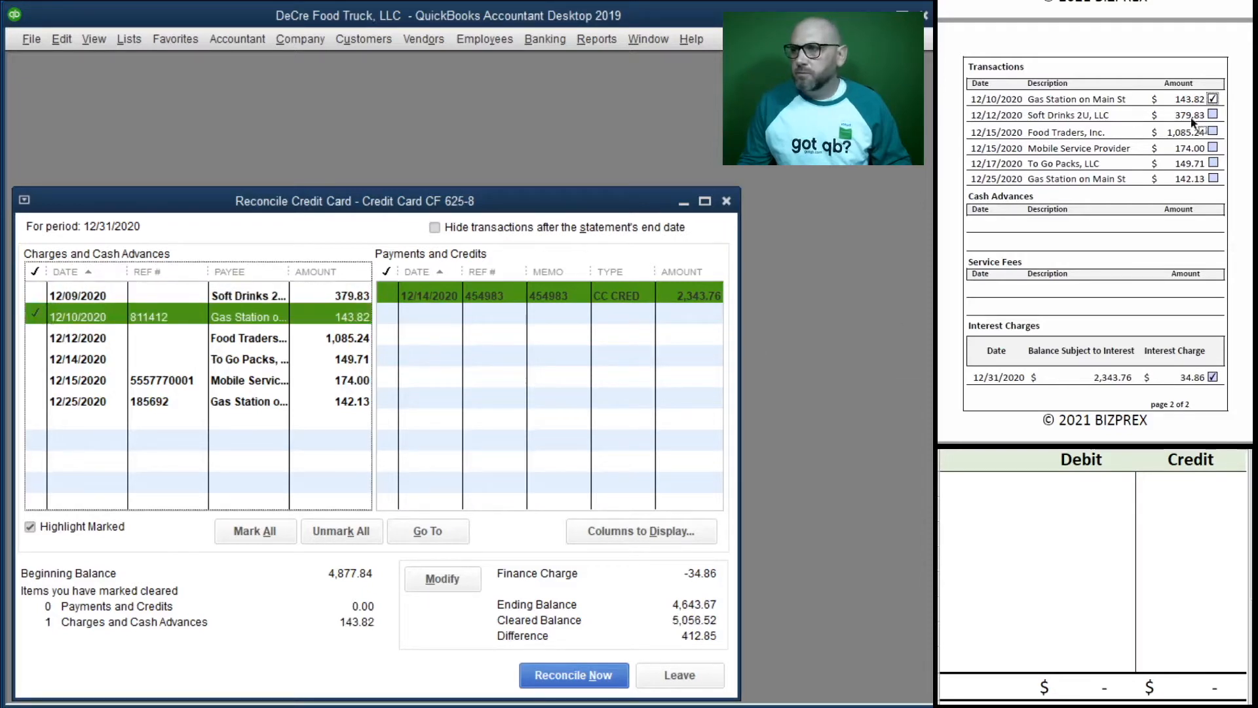
left_click(1212, 114)
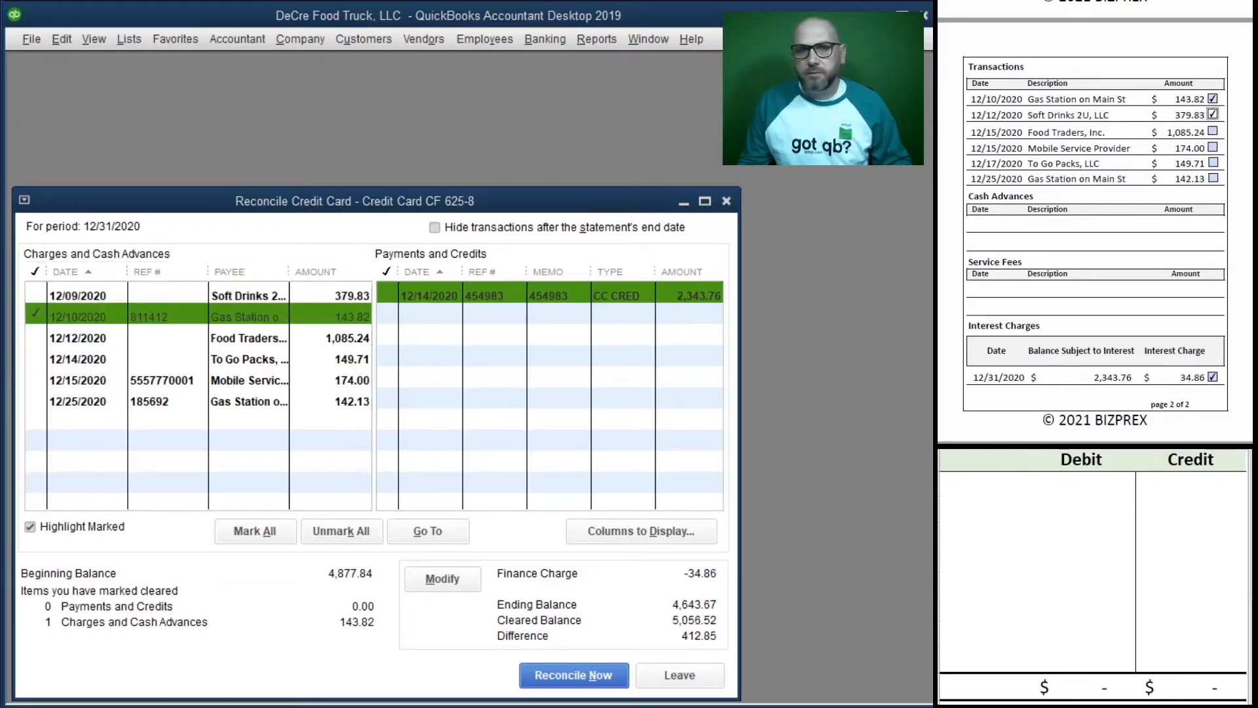
left_click(36, 296)
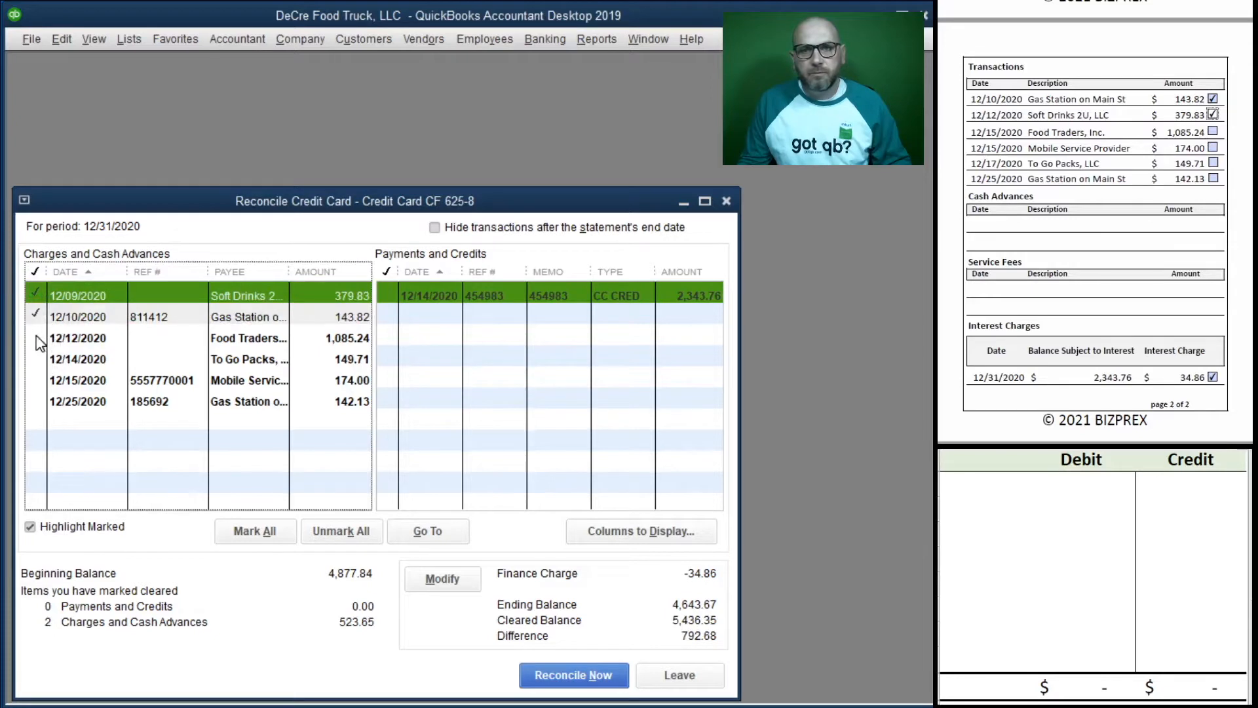
left_click(36, 339)
left_click(1213, 131)
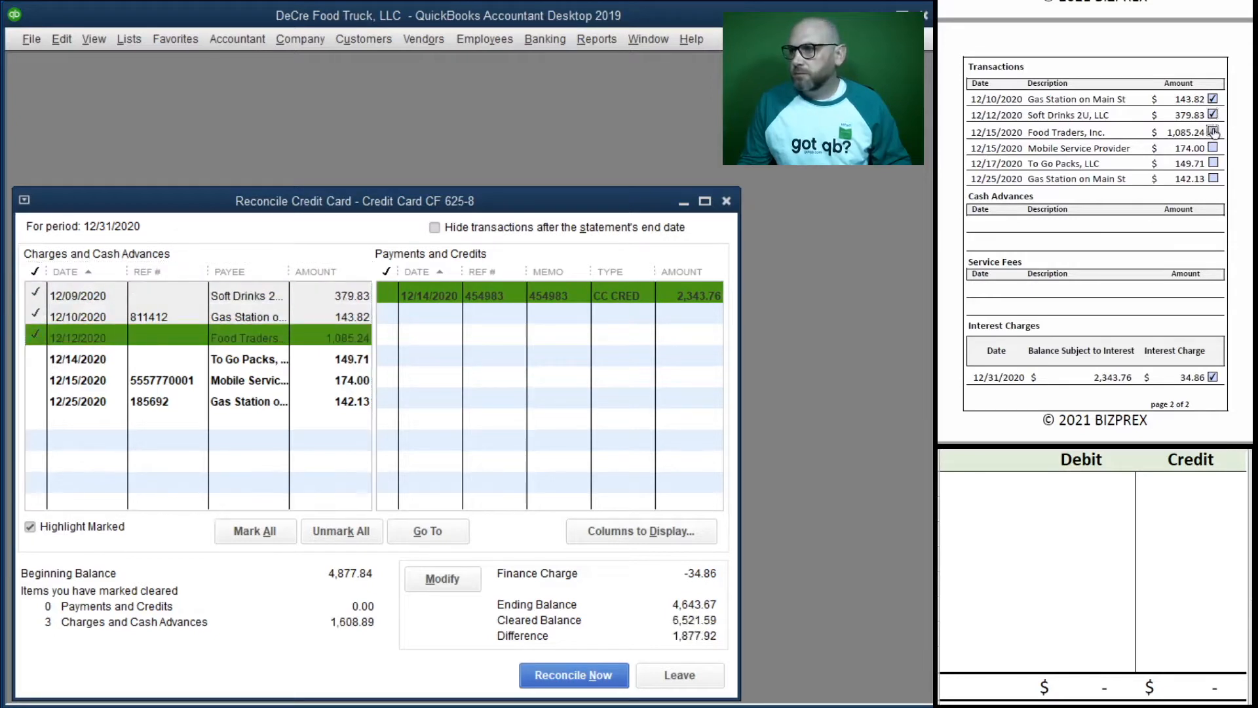
Step: Mark the Mobile Service Provider, 12/25 Gas Station and To Go Packs charges as cleared in both the statement and the reconciliation
left_click(1213, 148)
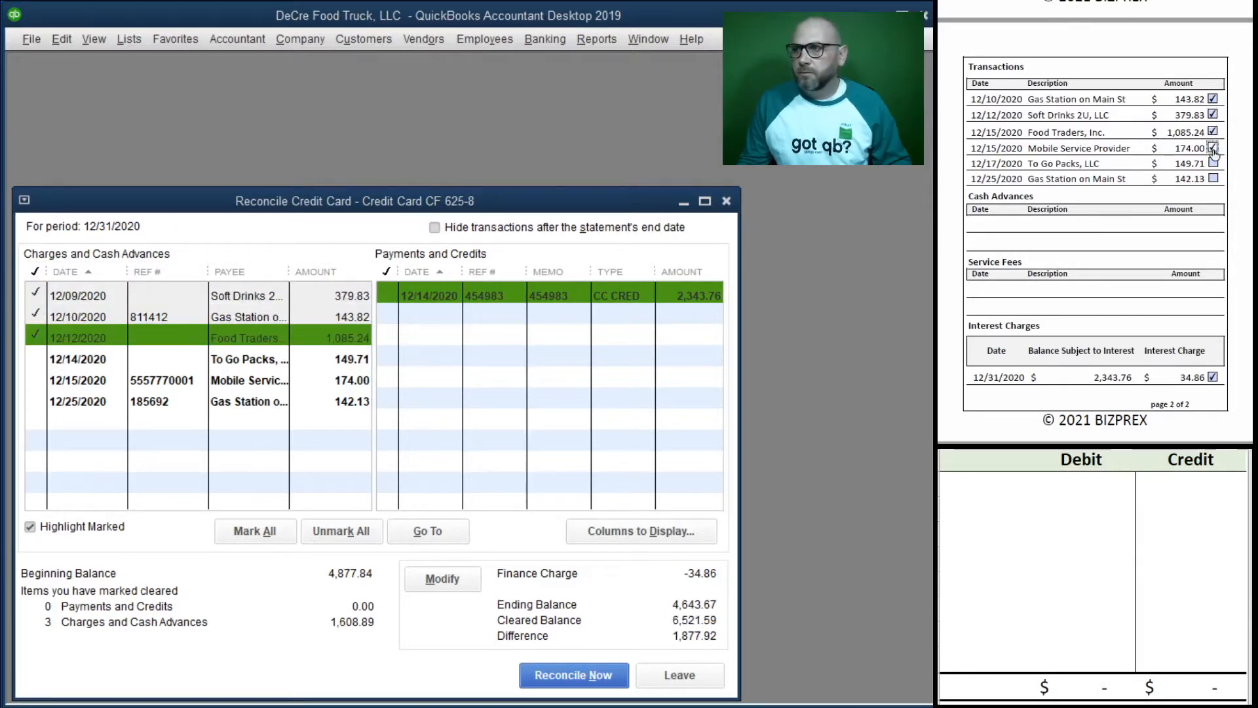
left_click(39, 380)
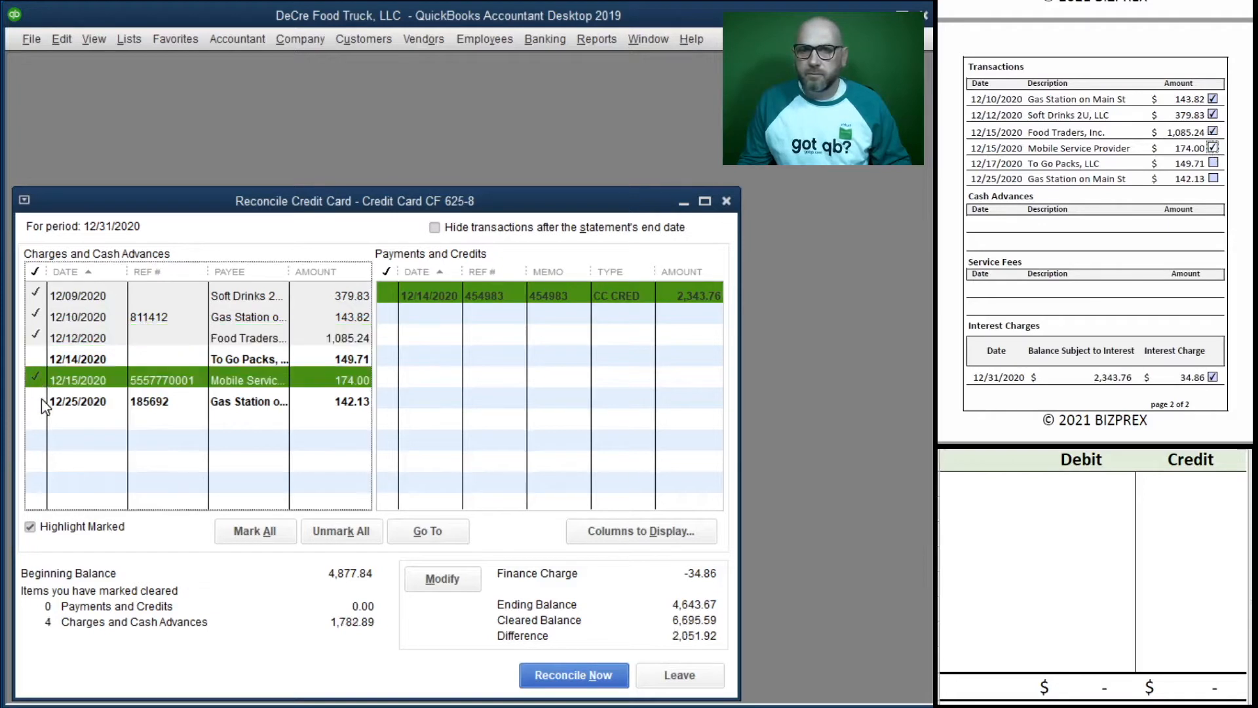
left_click(41, 398)
left_click(1214, 179)
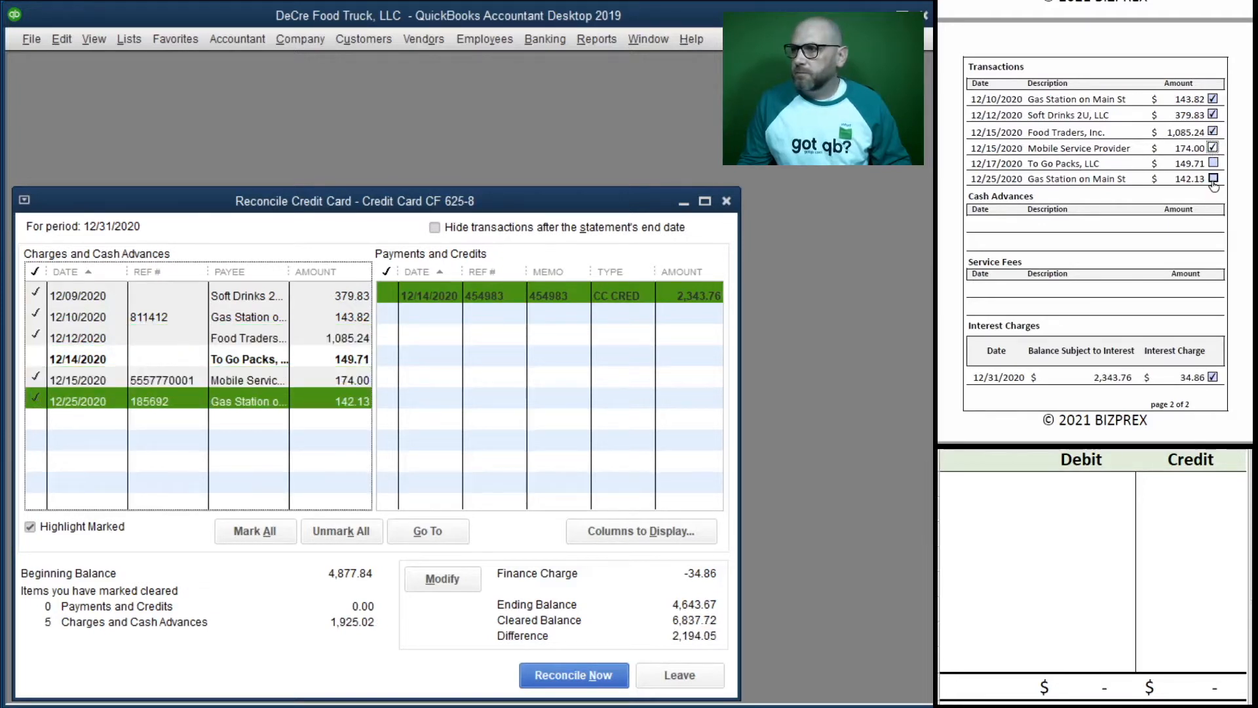
left_click(1214, 163)
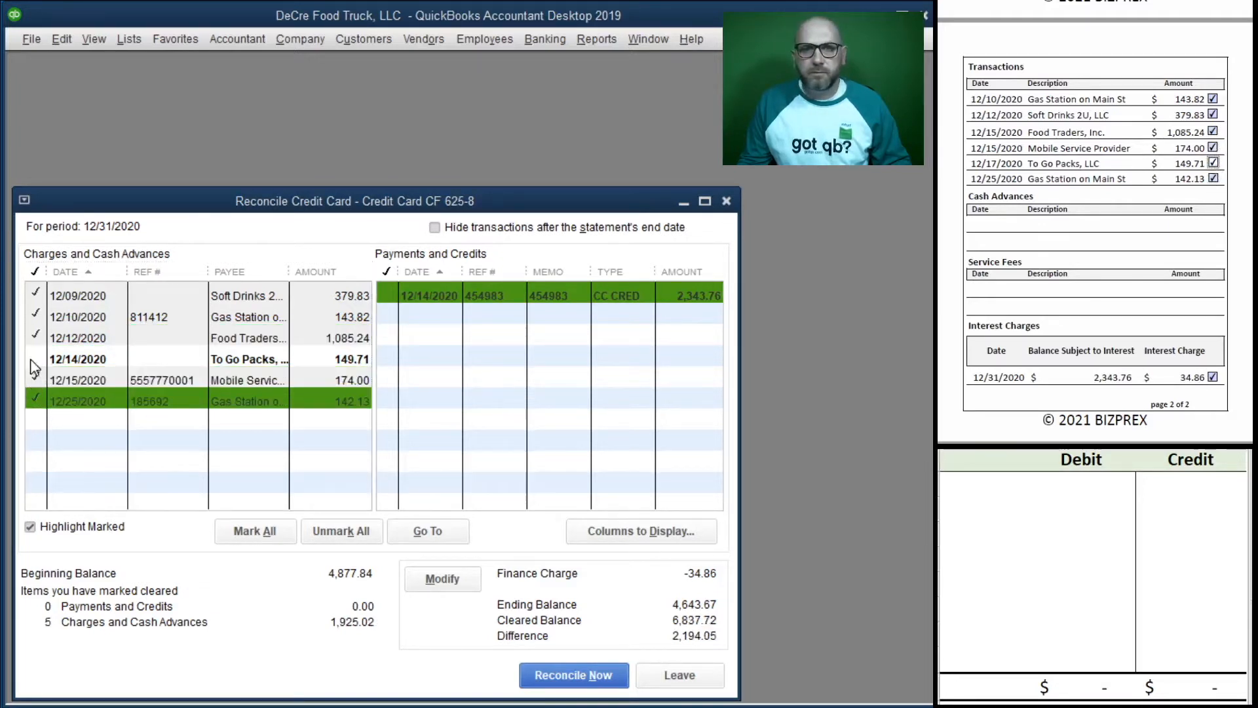
left_click(34, 358)
Step: Check off the 2,343.76 bank transfer payment on the statement and mark the matching credit as cleared in the reconciliation
scroll(1233, 220, "up", 3)
scroll(1114, 221, "up", 3)
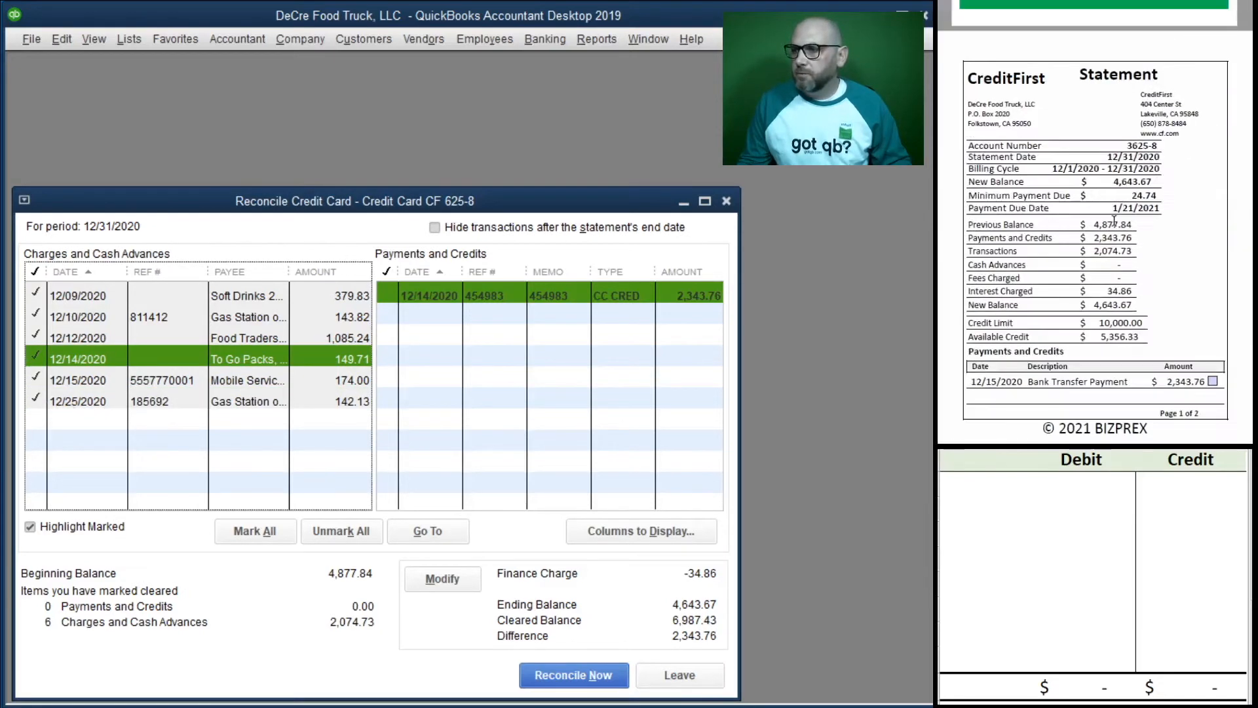
left_click(1213, 381)
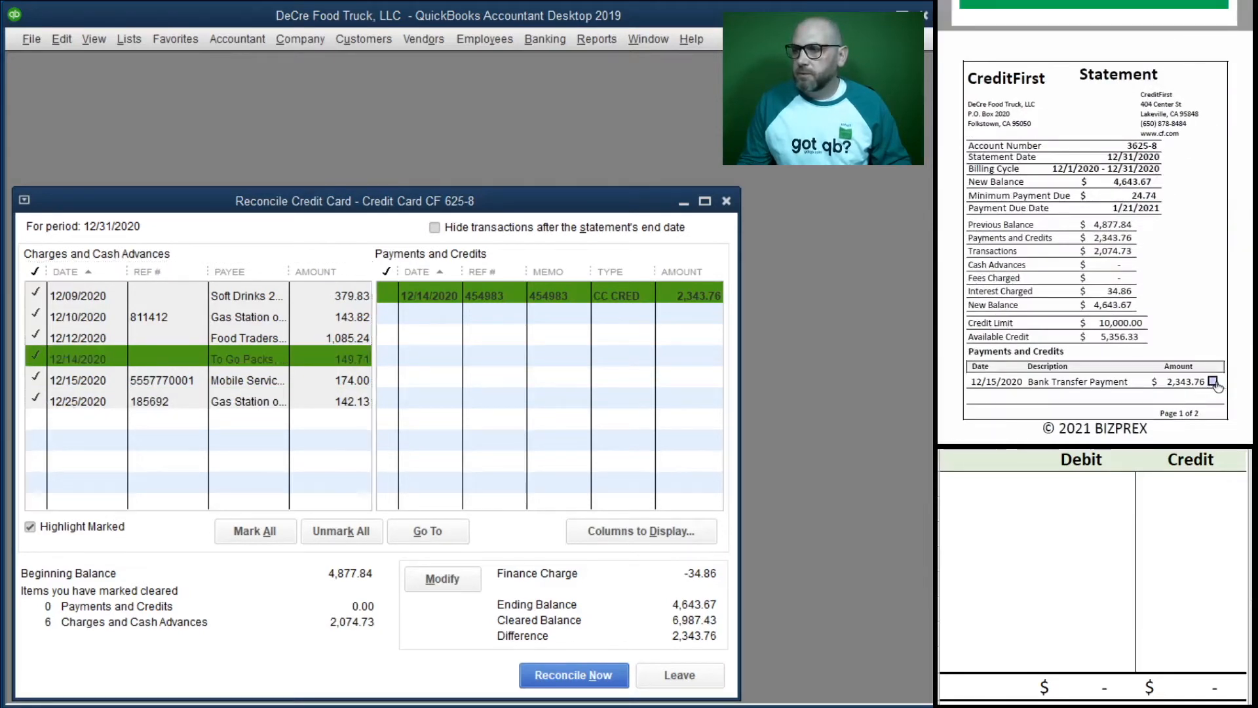
left_click(385, 295)
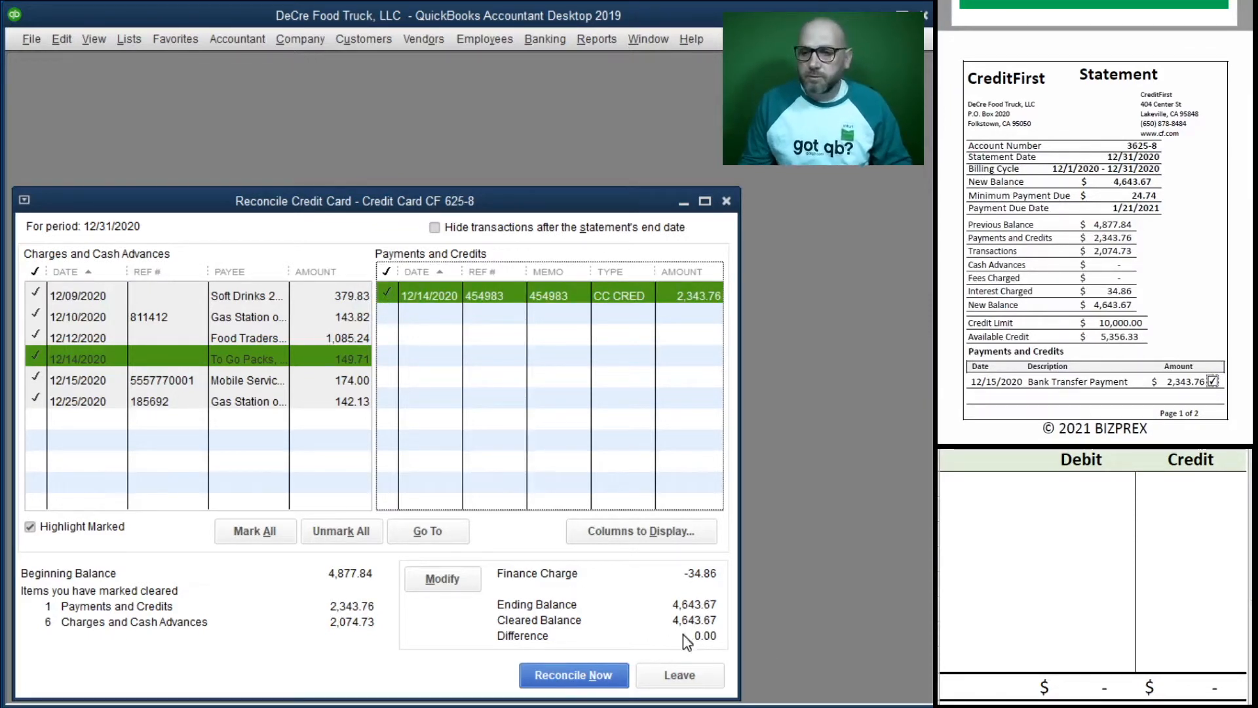
Step: Complete the reconciliation and display both the summary and detail reports, closing the Reconciliation Summary to leave the detail report open
left_click(580, 674)
left_click(434, 478)
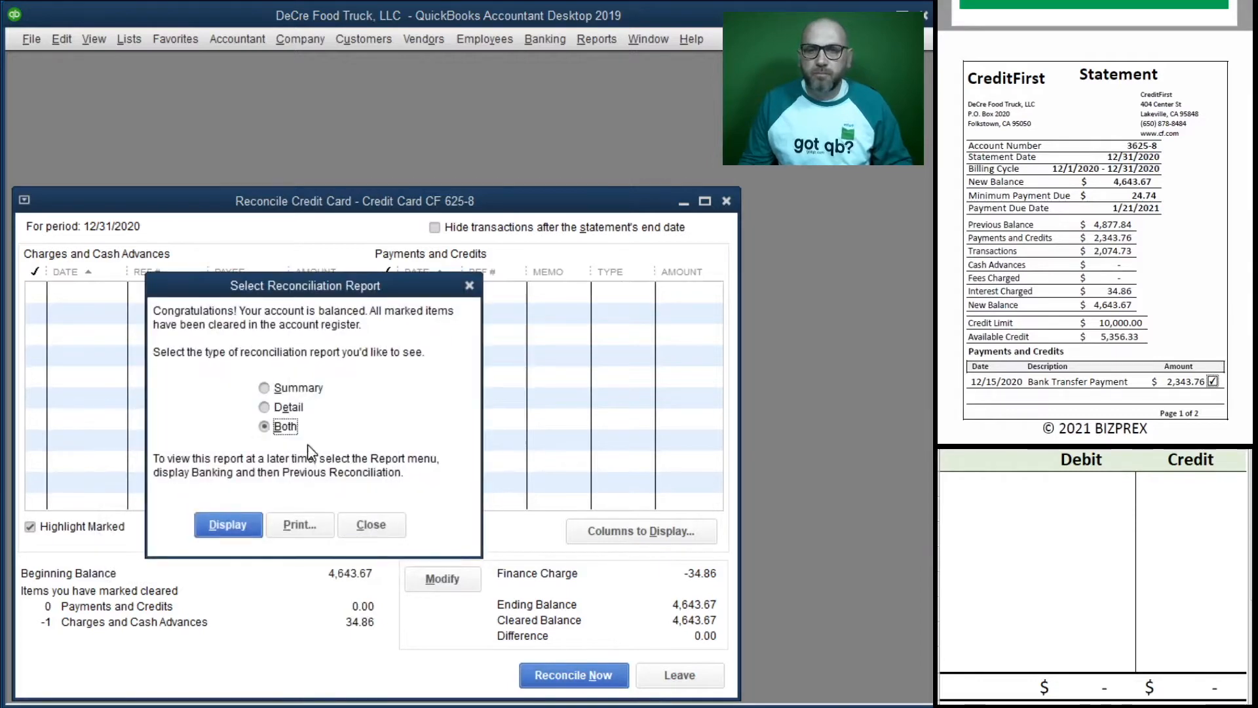
left_click(226, 524)
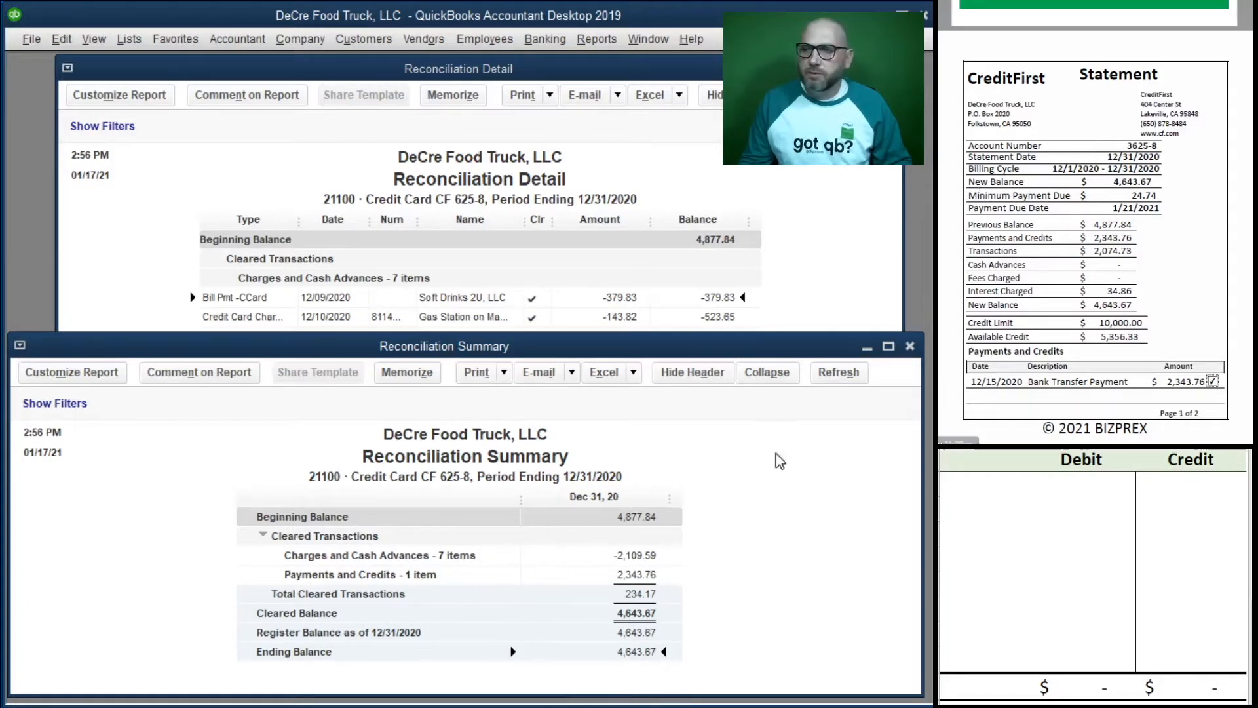
left_click(909, 345)
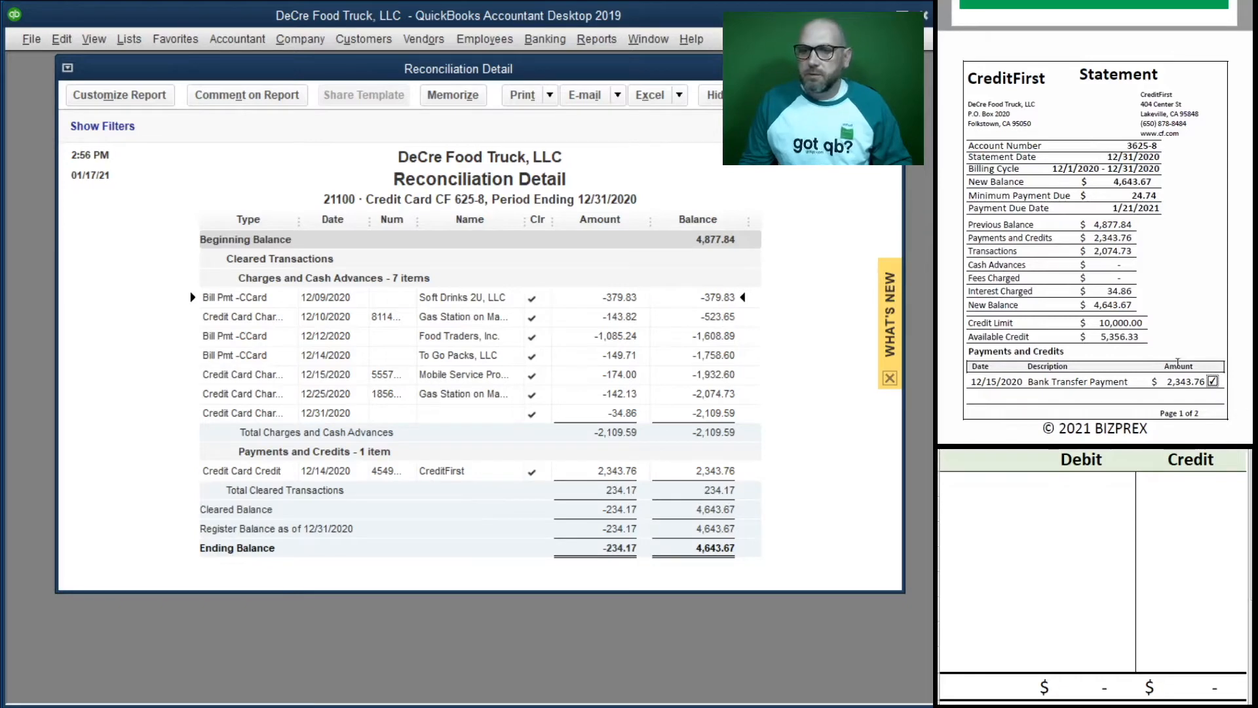
Step: Close the Reconciliation Detail report and bring up the Bank of Lakes statement for 12/31/2020
scroll(1170, 387, "down", 6)
scroll(1112, 362, "up", 1)
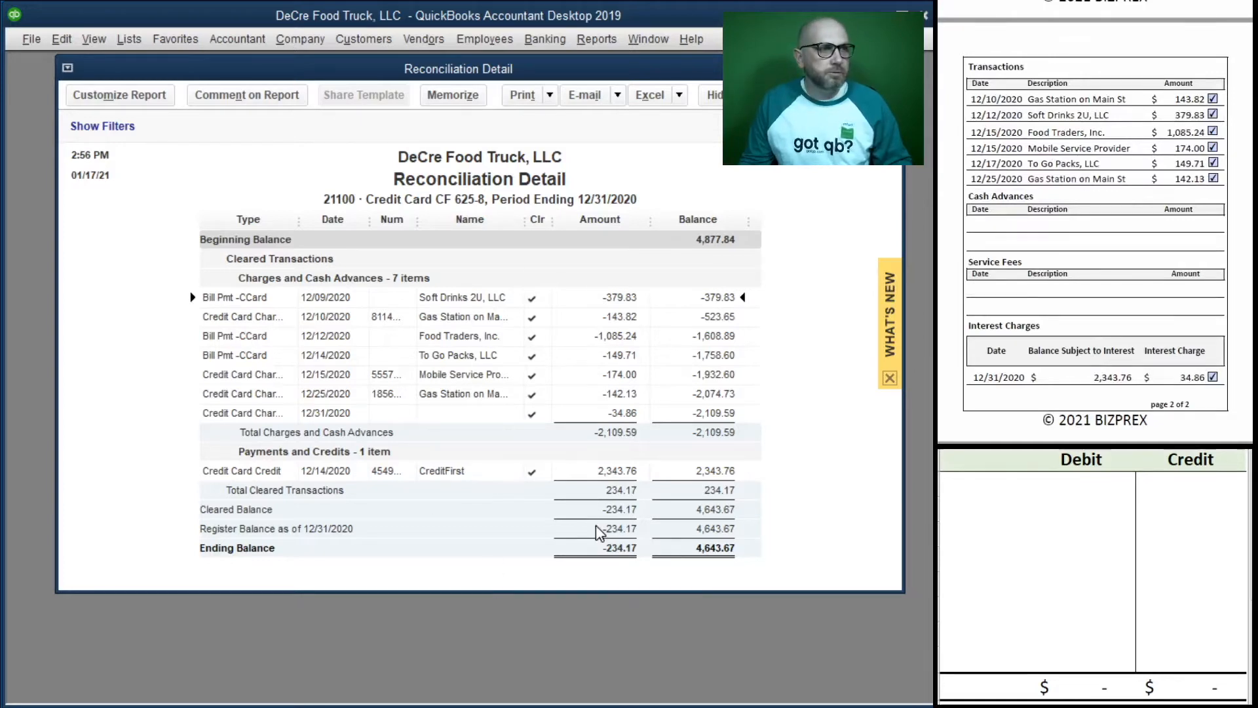
key("Escape")
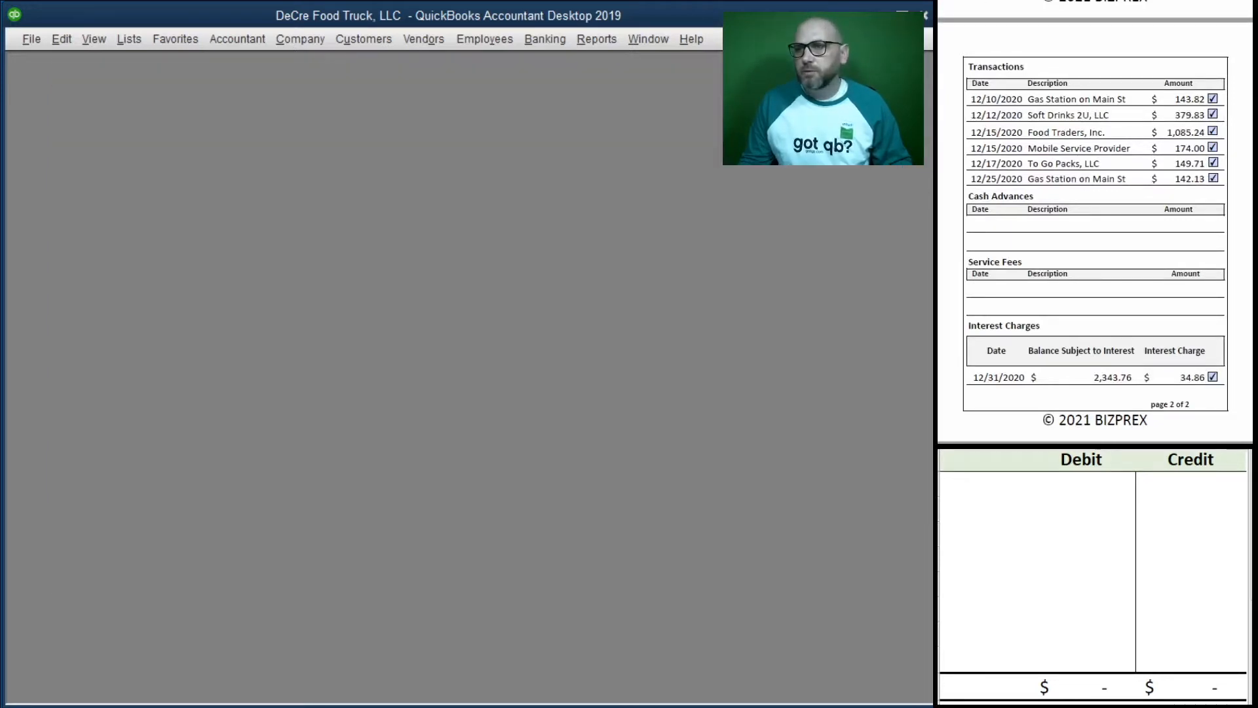
scroll(1103, 209, "down", 8)
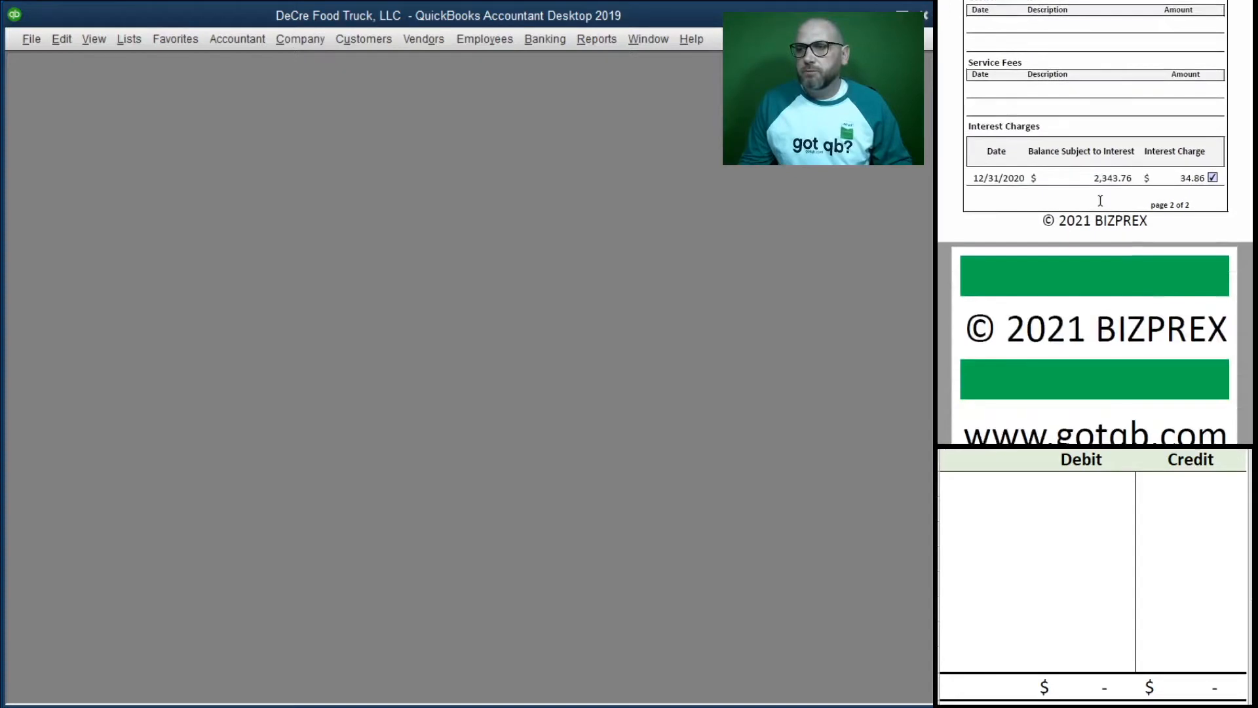
scroll(1097, 191, "down", 1)
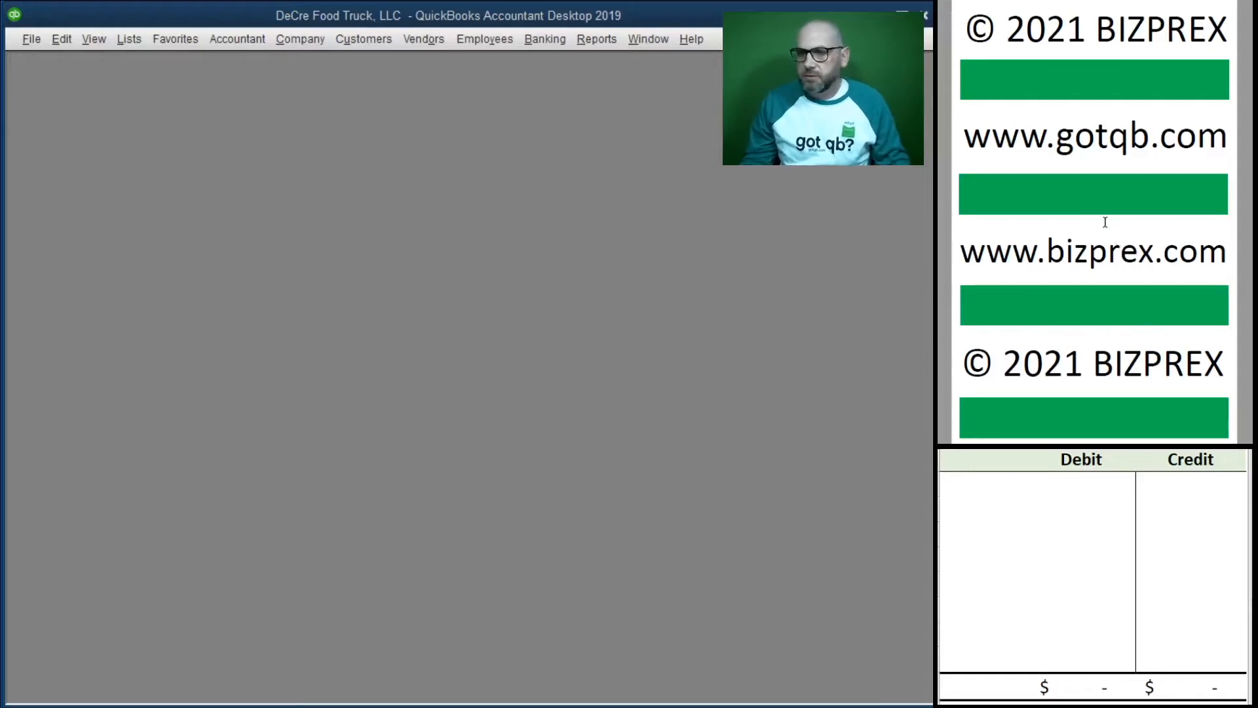
scroll(1102, 218, "down", 6)
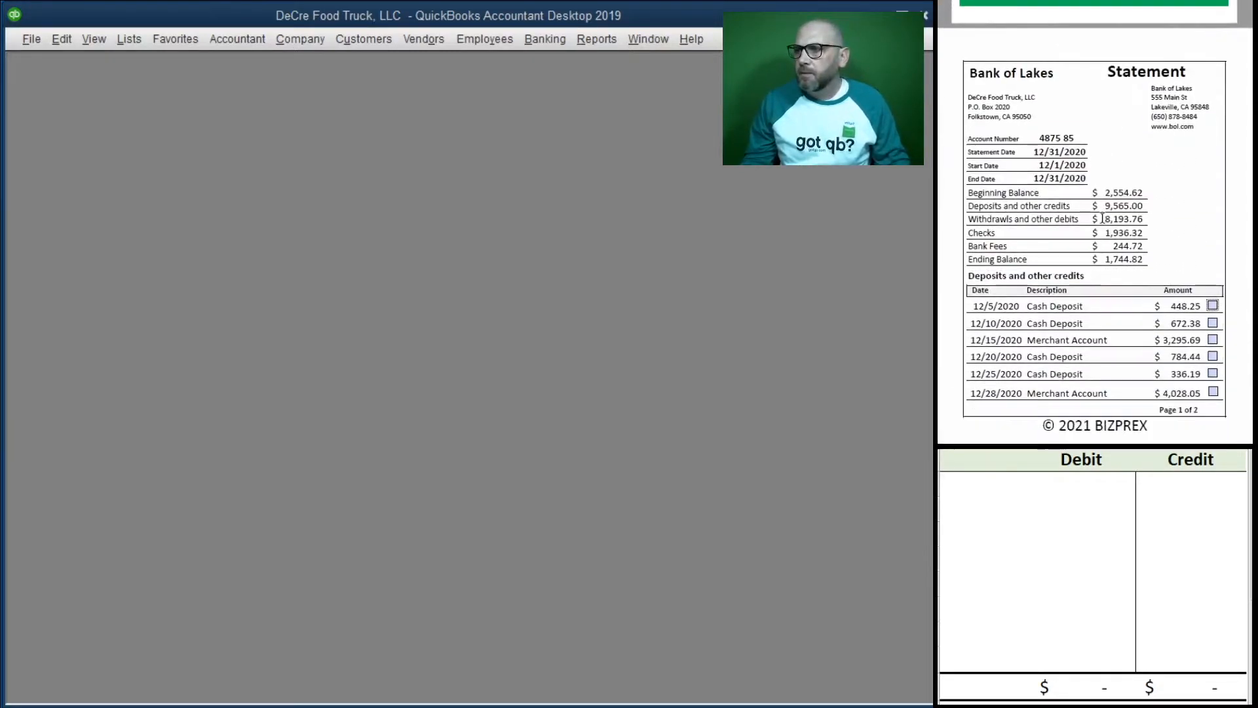
scroll(1102, 217, "down", 1)
Step: Begin a reconciliation for the Bank of Lakes account and set the ending balance to 1,744.82
left_click(543, 39)
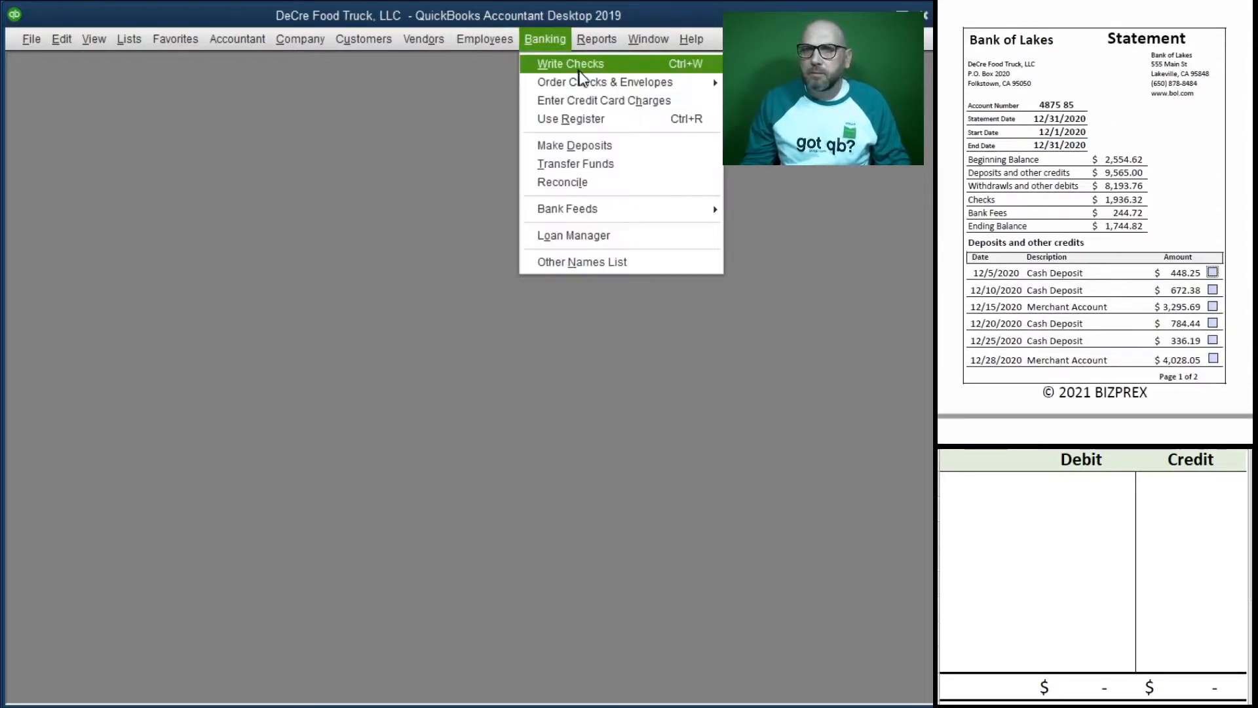
left_click(557, 40)
left_click(557, 40)
left_click(604, 183)
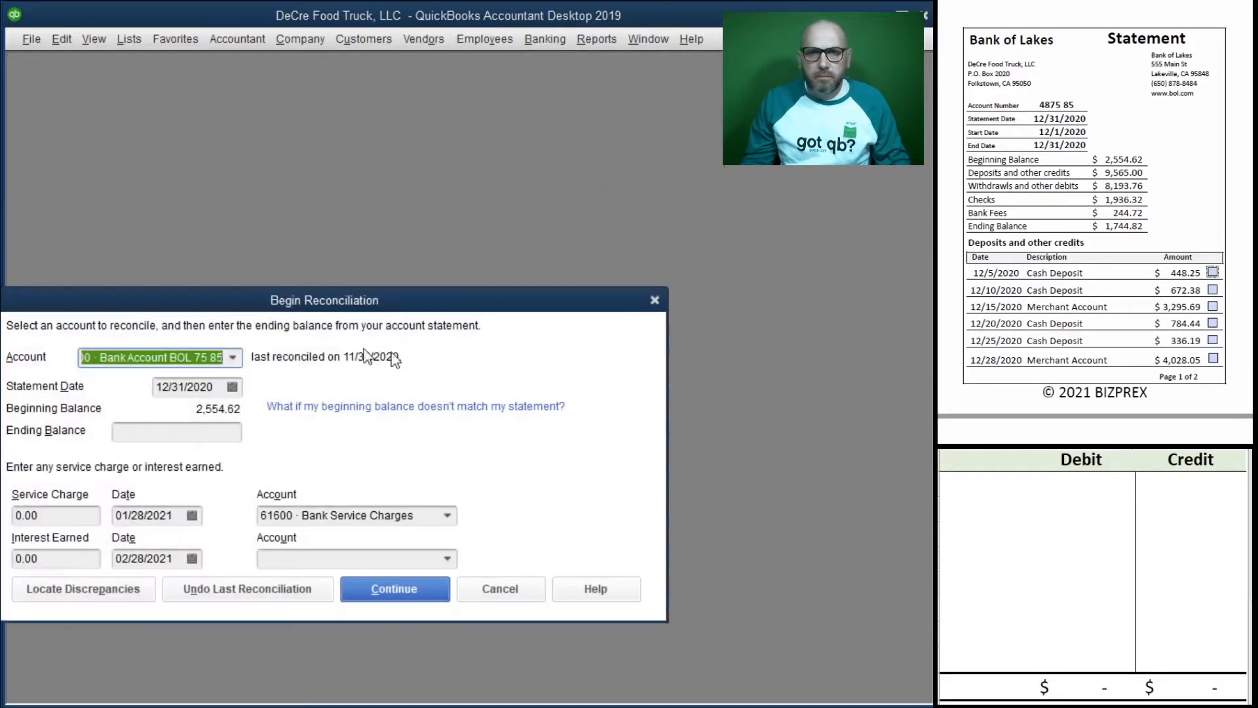
key("Tab")
key("Tab")
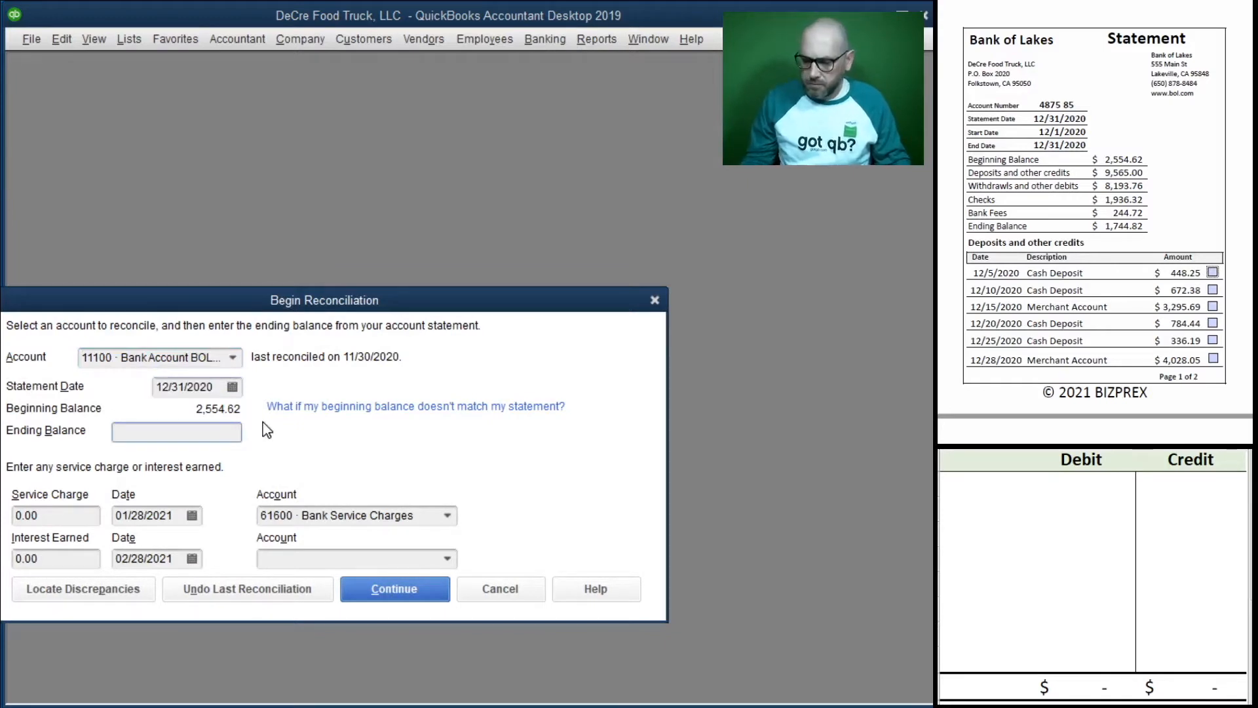
type("1,744.82")
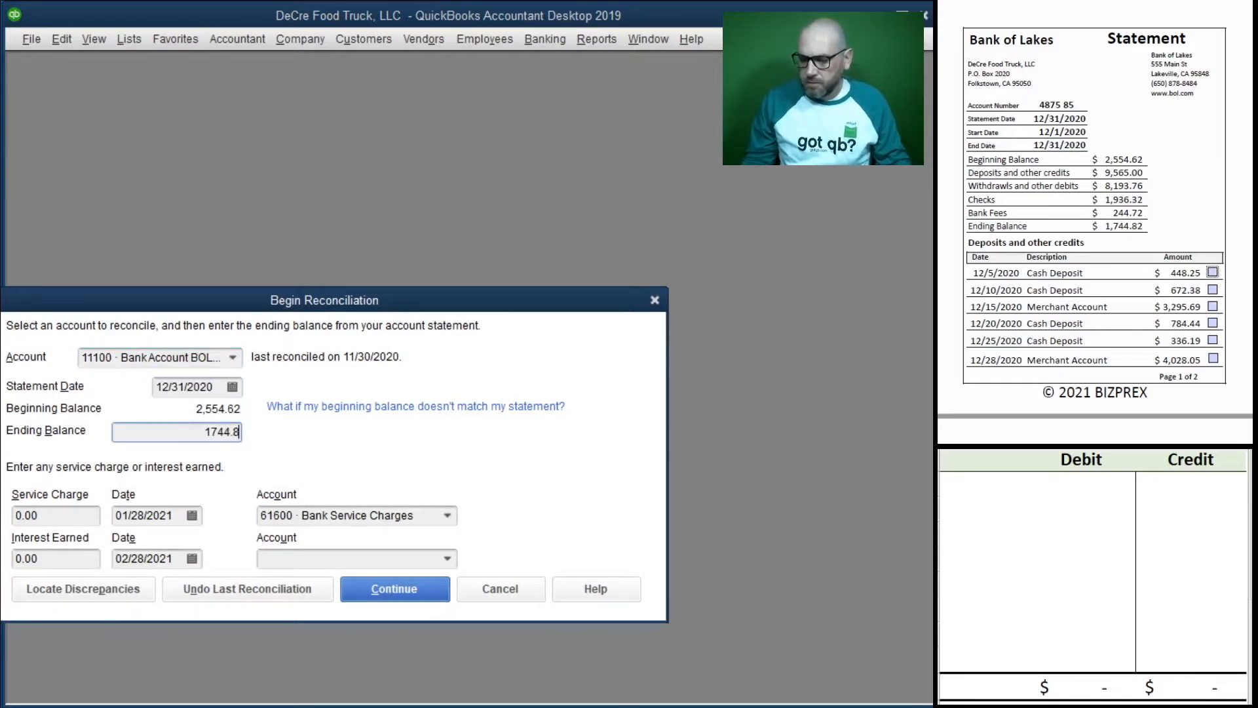
key("Tab")
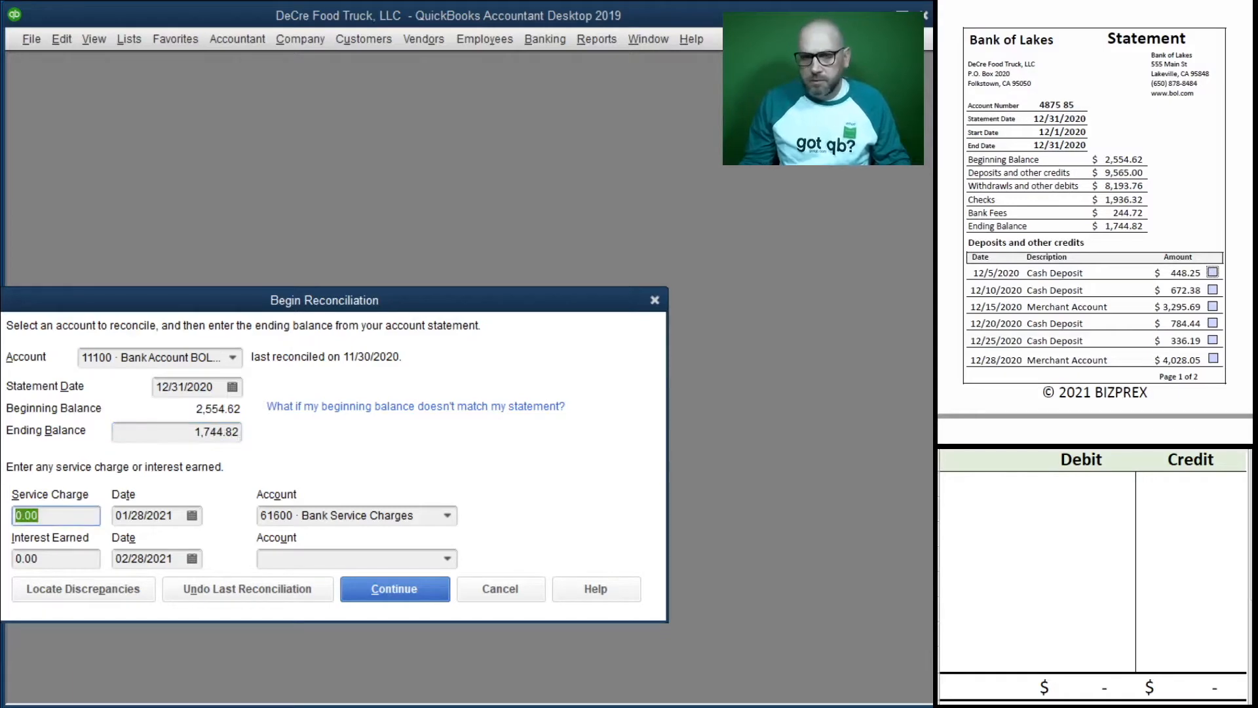
Step: Enter the statement's monthly service fee as a 25.00 service charge dated 12/28/2020, keeping the Bank Service Charges account
scroll(1084, 245, "down", 10)
type("25")
key("Tab")
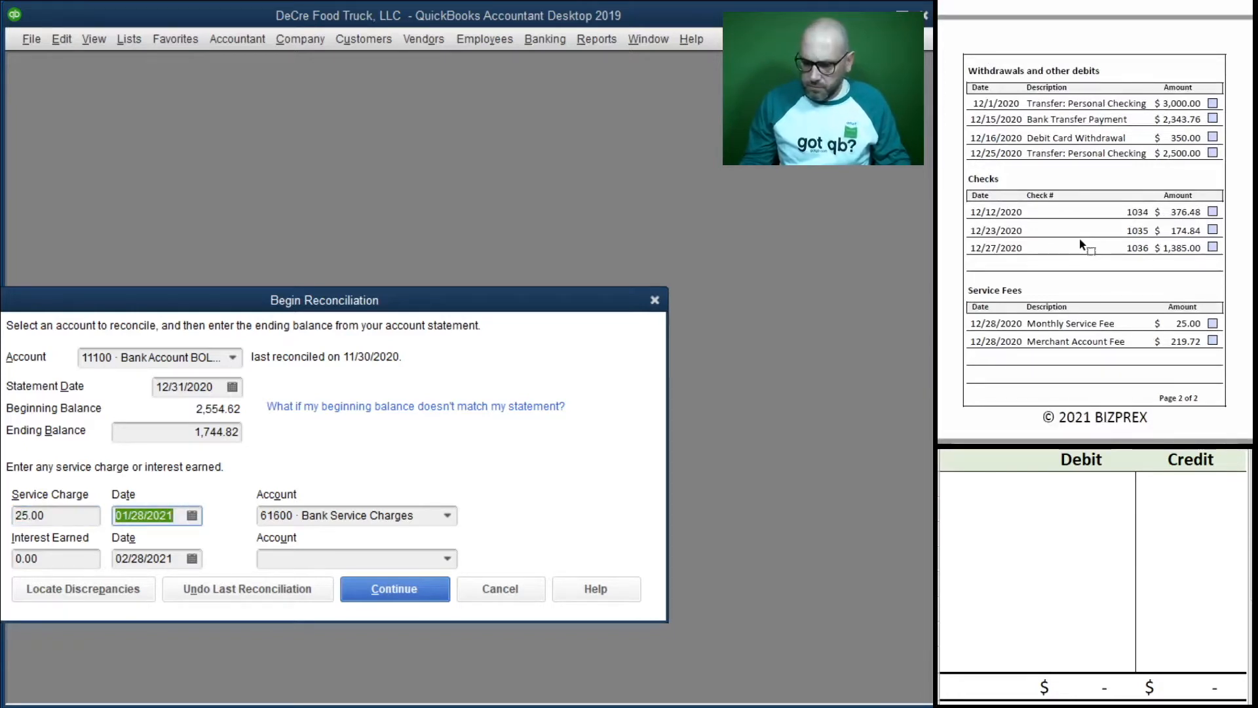
type("12/28/2020")
key("Tab")
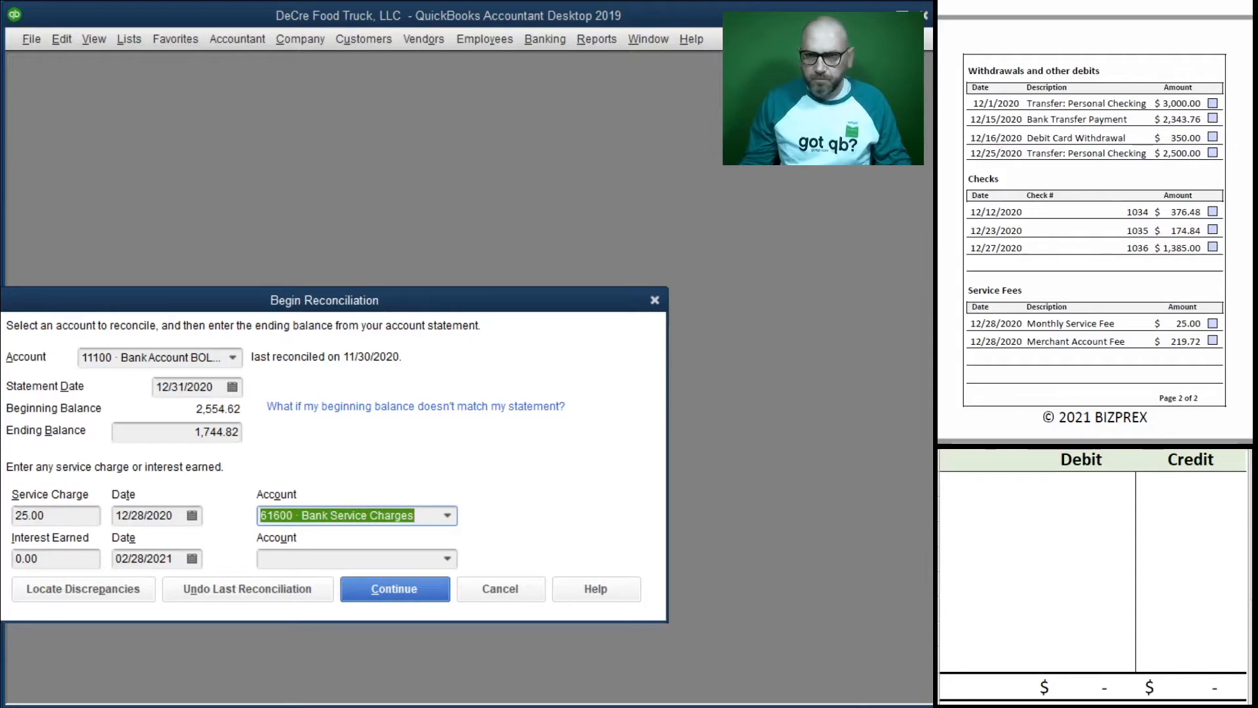
left_click_drag(524, 300, 572, 361)
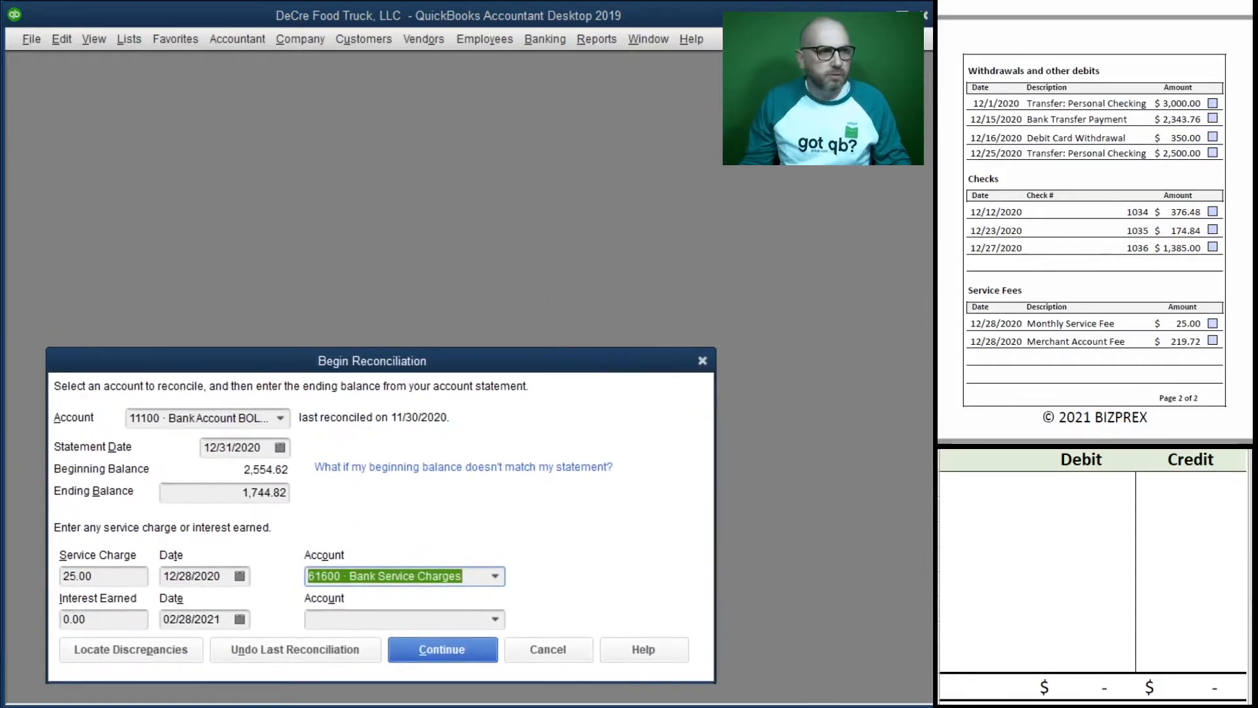
Step: Record ledger account 11100 with a 25.00 credit in the first row of the debit and credit worksheet
left_click(972, 488)
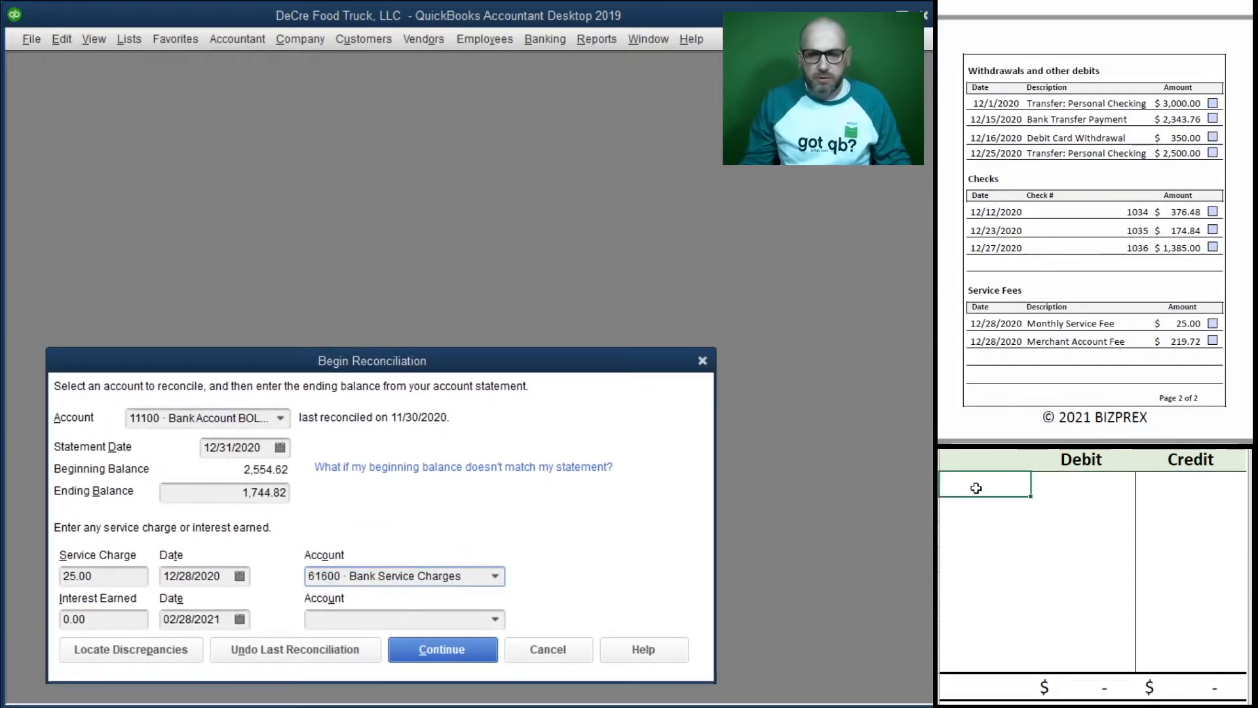
type("1")
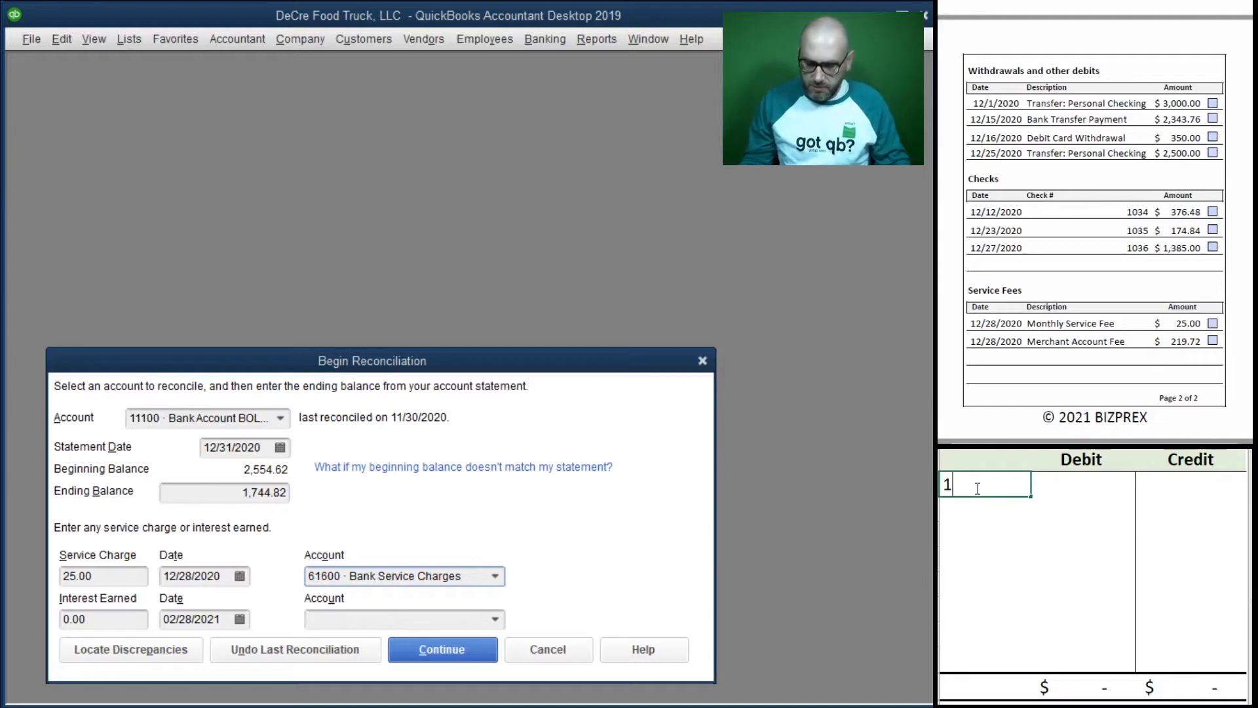
type("1100")
key("Tab")
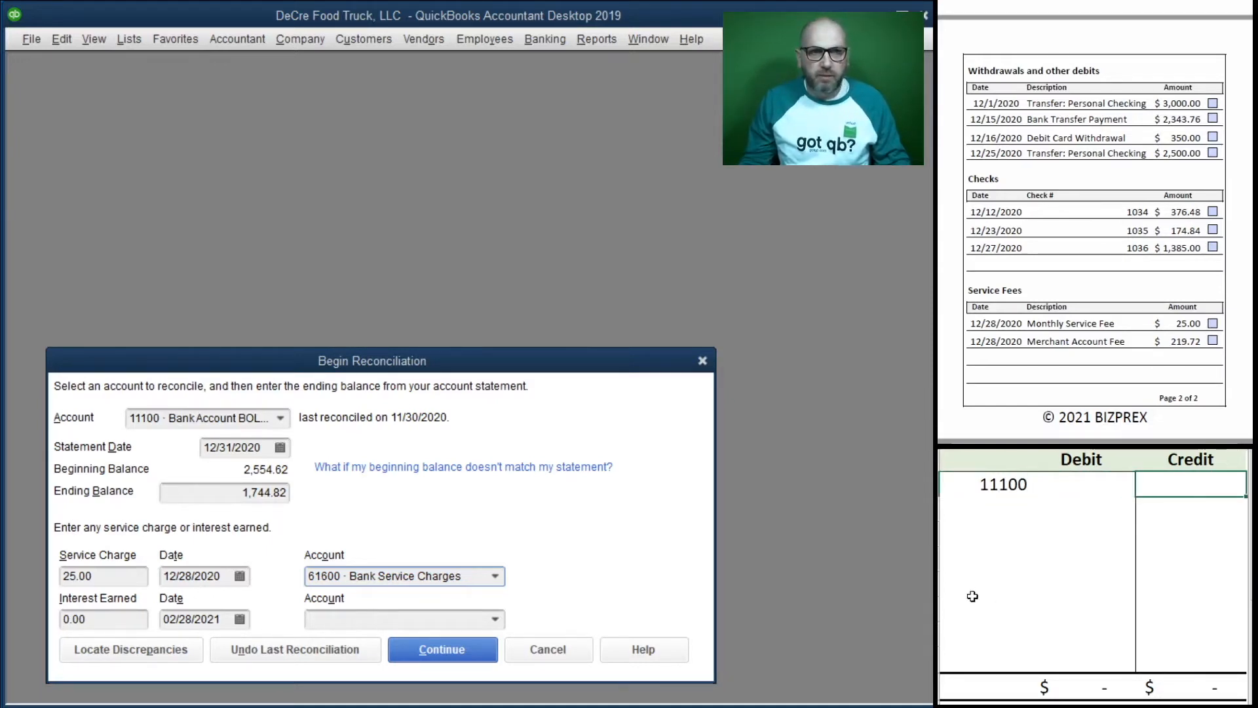
type("25")
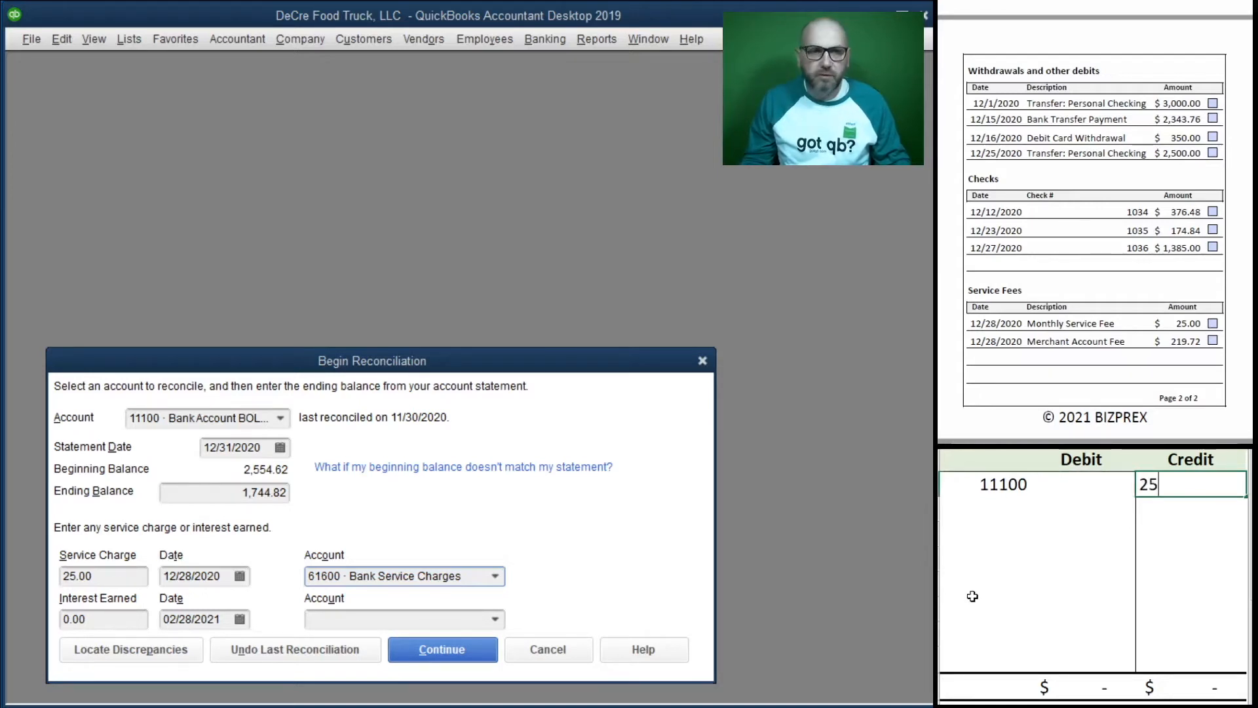
key("Return")
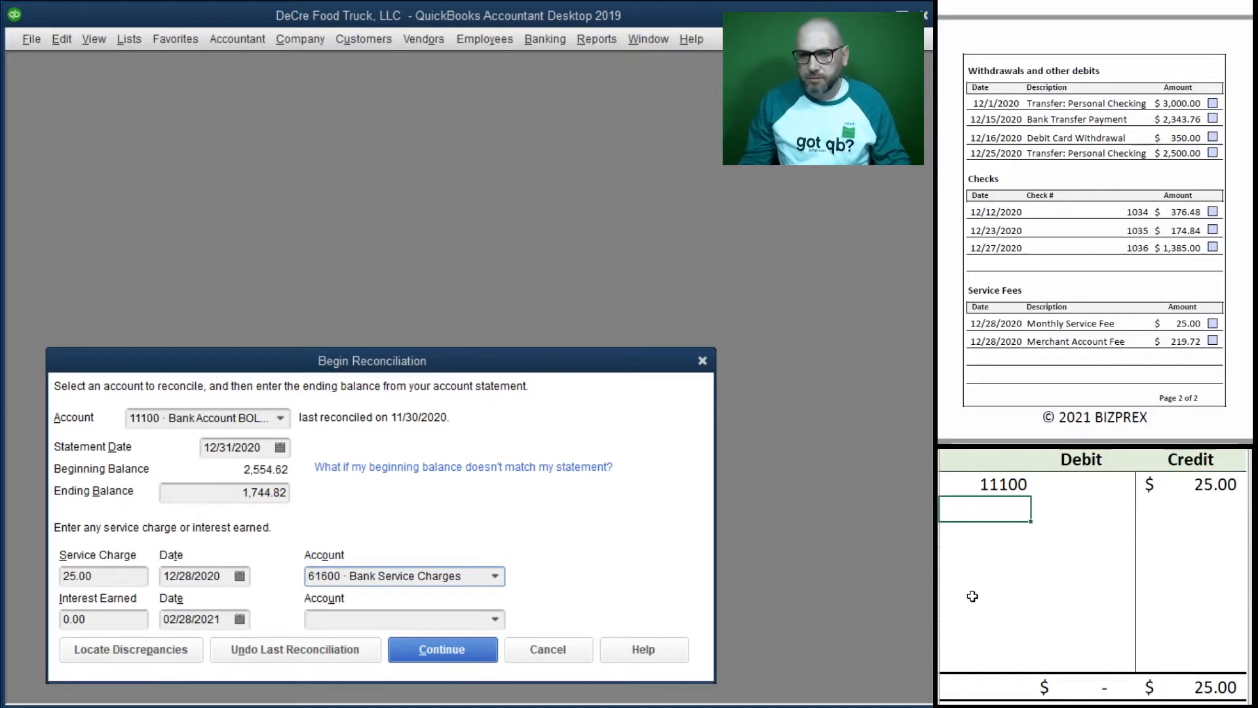
Step: Record ledger account 61600 with a 25.00 debit in the second row of the worksheet
type("61600")
key("Return")
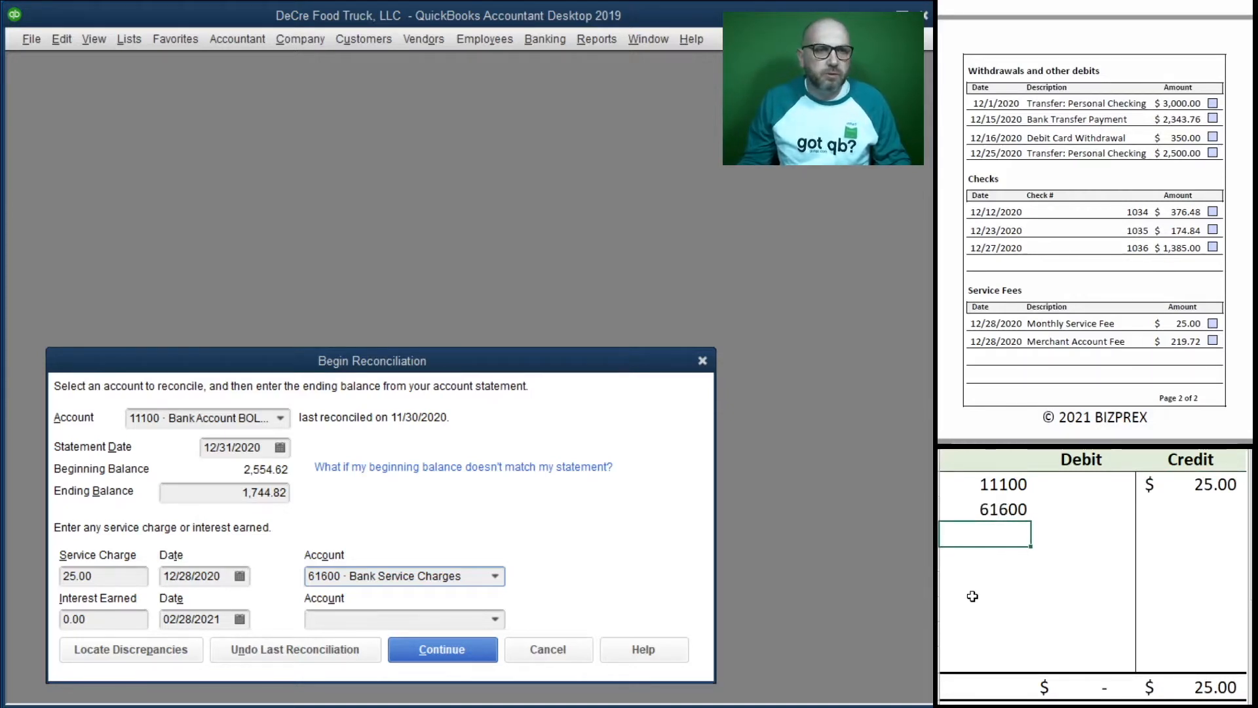
left_click(1110, 513)
type("25")
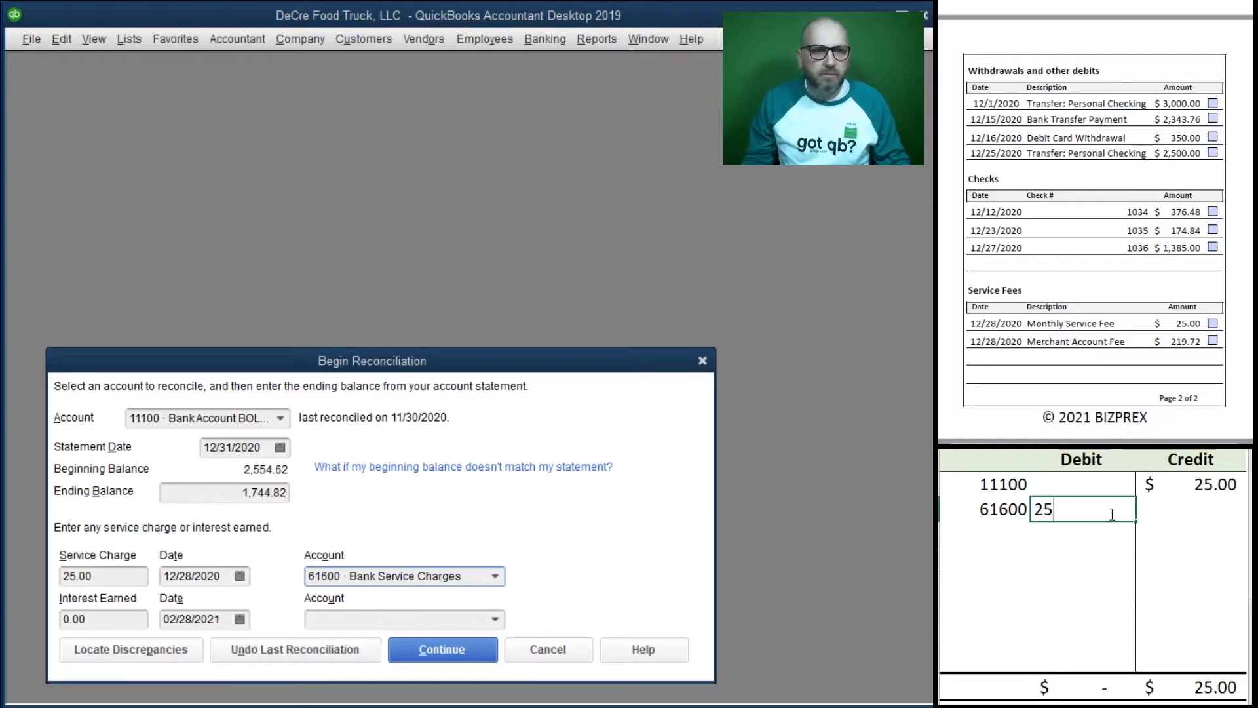
key("Return")
key("Return")
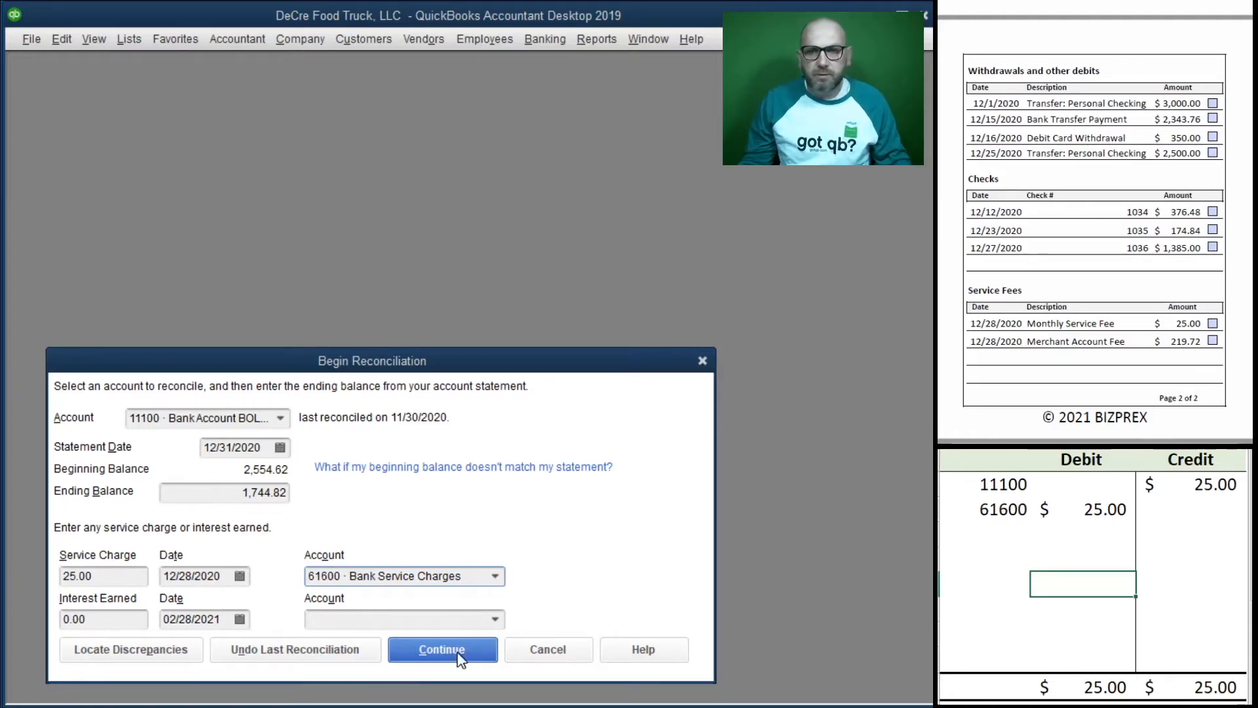
Step: Continue to the bank reconciliation's transaction list and clear both entries from the debit and credit worksheet
left_click(466, 648)
mouse_move(1184, 516)
left_mouse_down()
mouse_move(1002, 512)
mouse_move(990, 494)
left_mouse_up()
key("Delete")
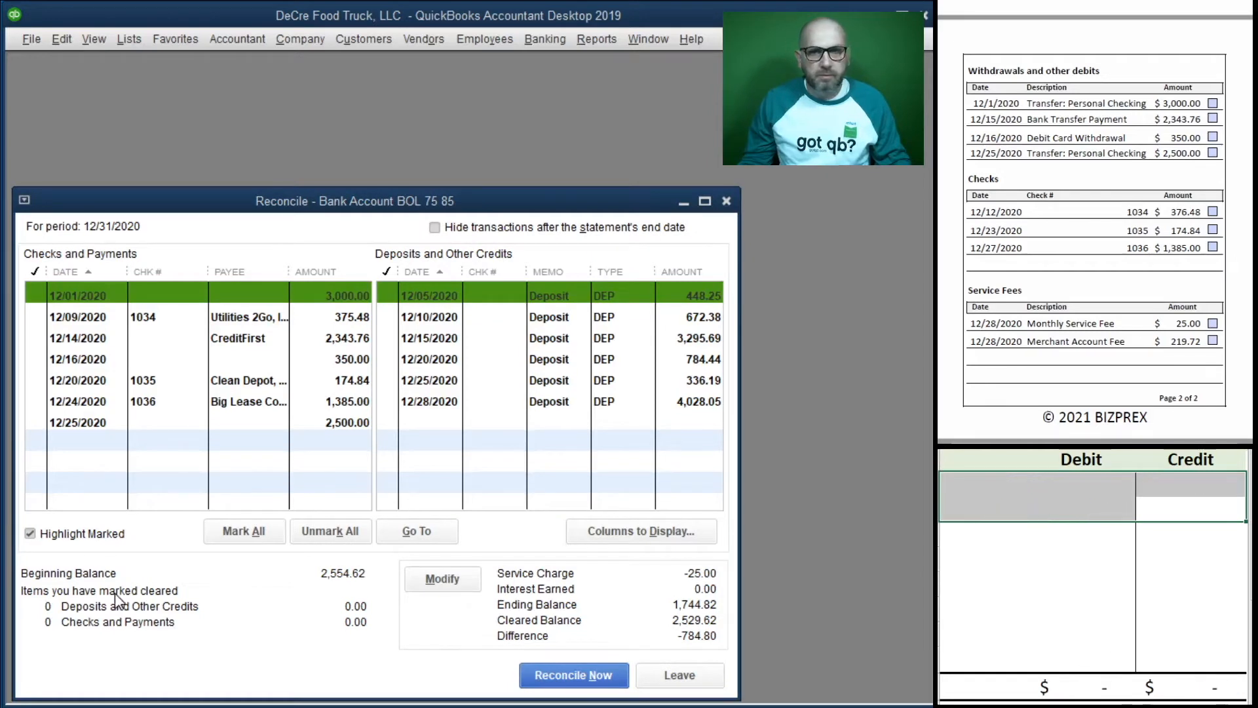
Step: Check off the monthly service fee and checks 1034, 1035 and 1036 on the statement, marking the three checks as cleared in the reconciliation
left_click(1213, 323)
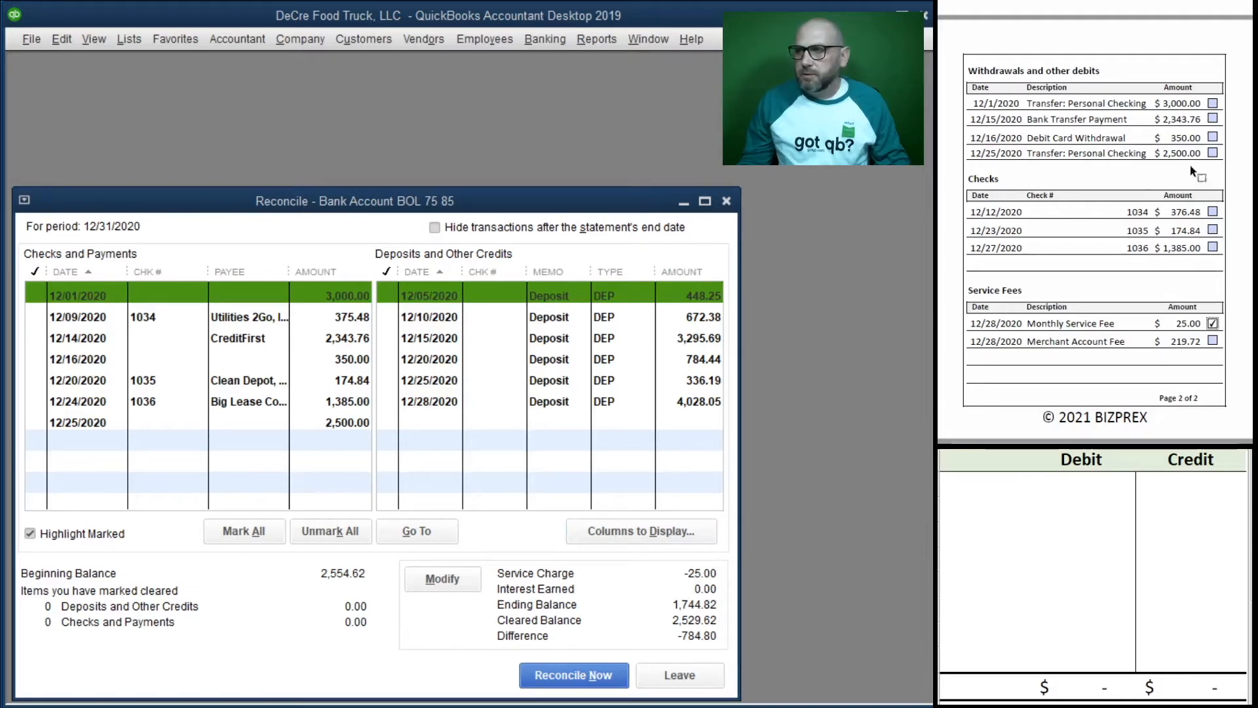
left_click(1213, 211)
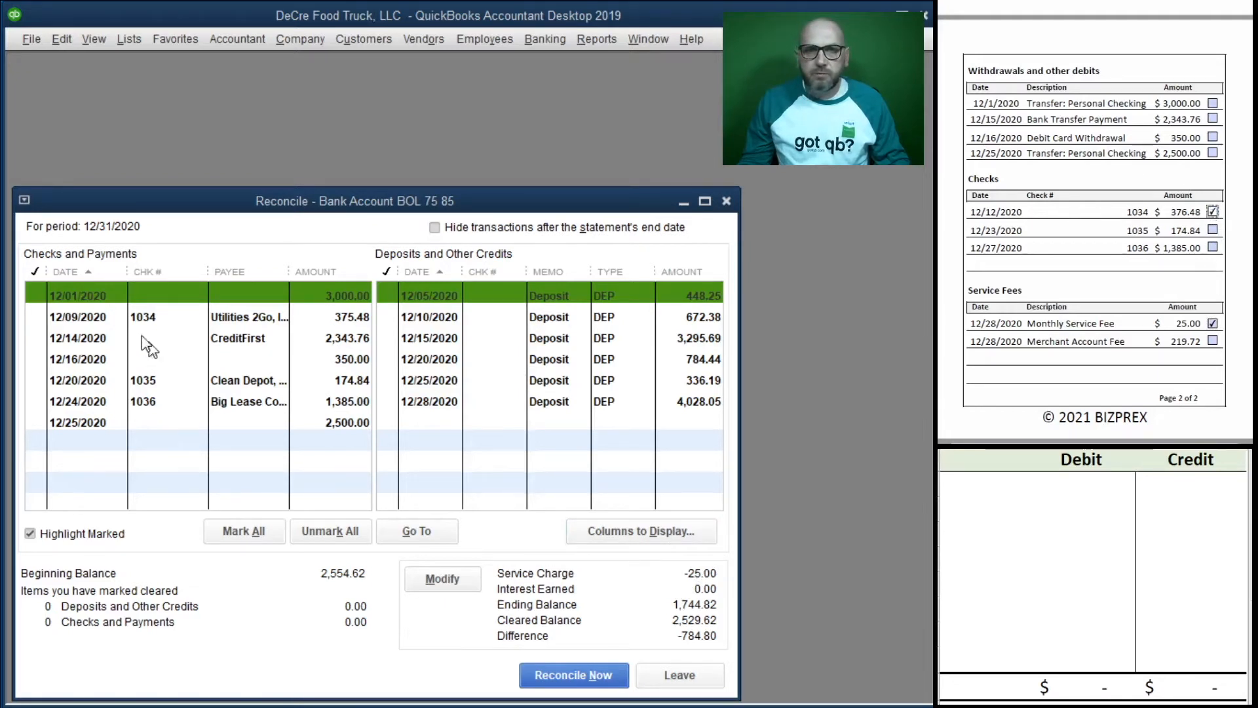
left_click(33, 316)
left_click(34, 380)
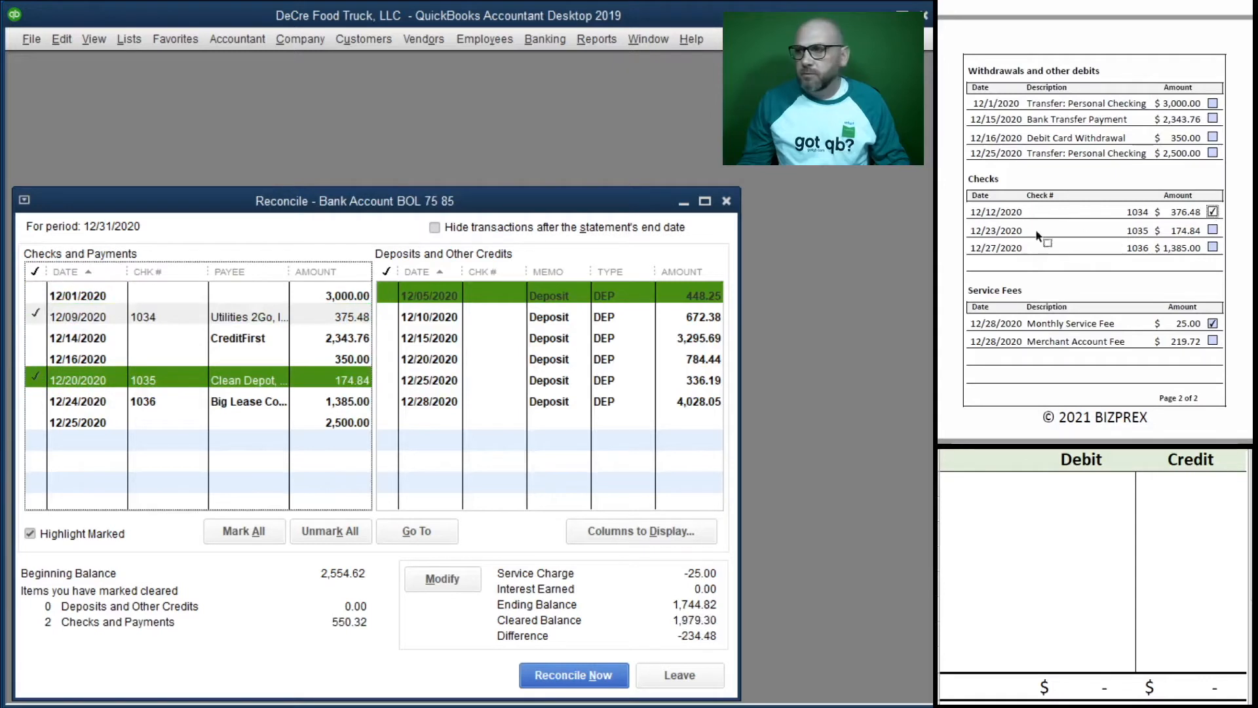
left_click(1212, 229)
left_click(1213, 247)
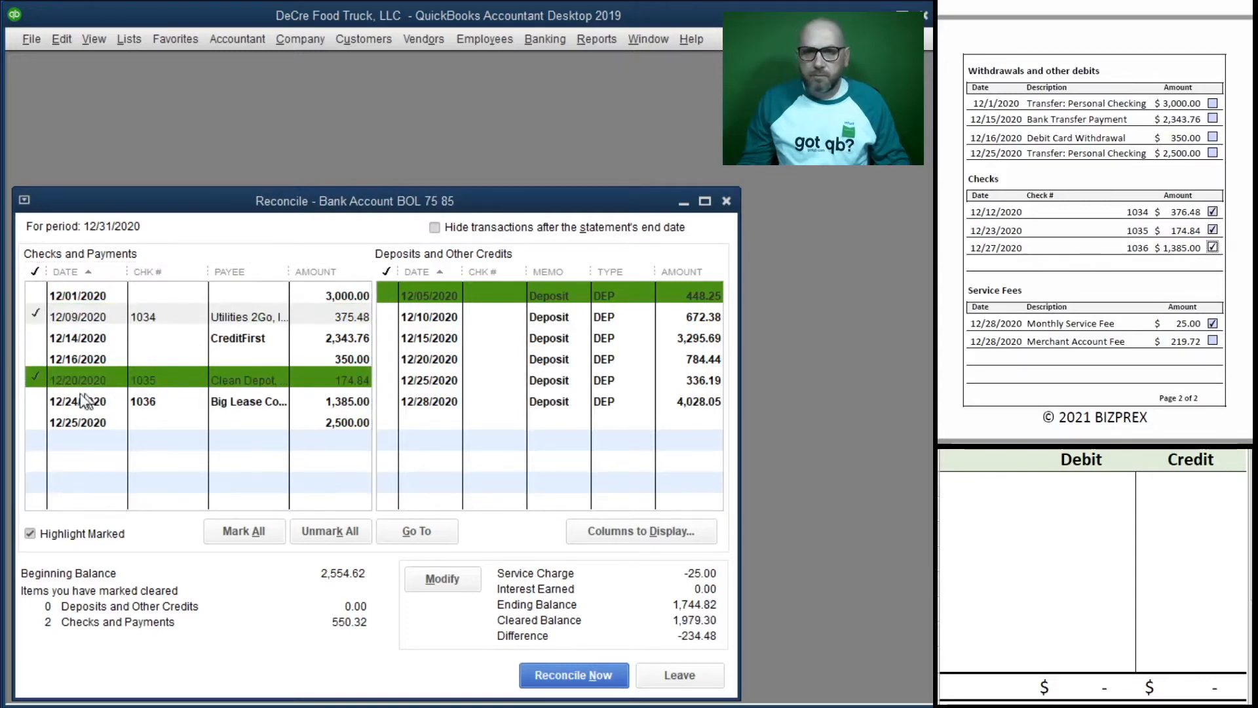
left_click(40, 403)
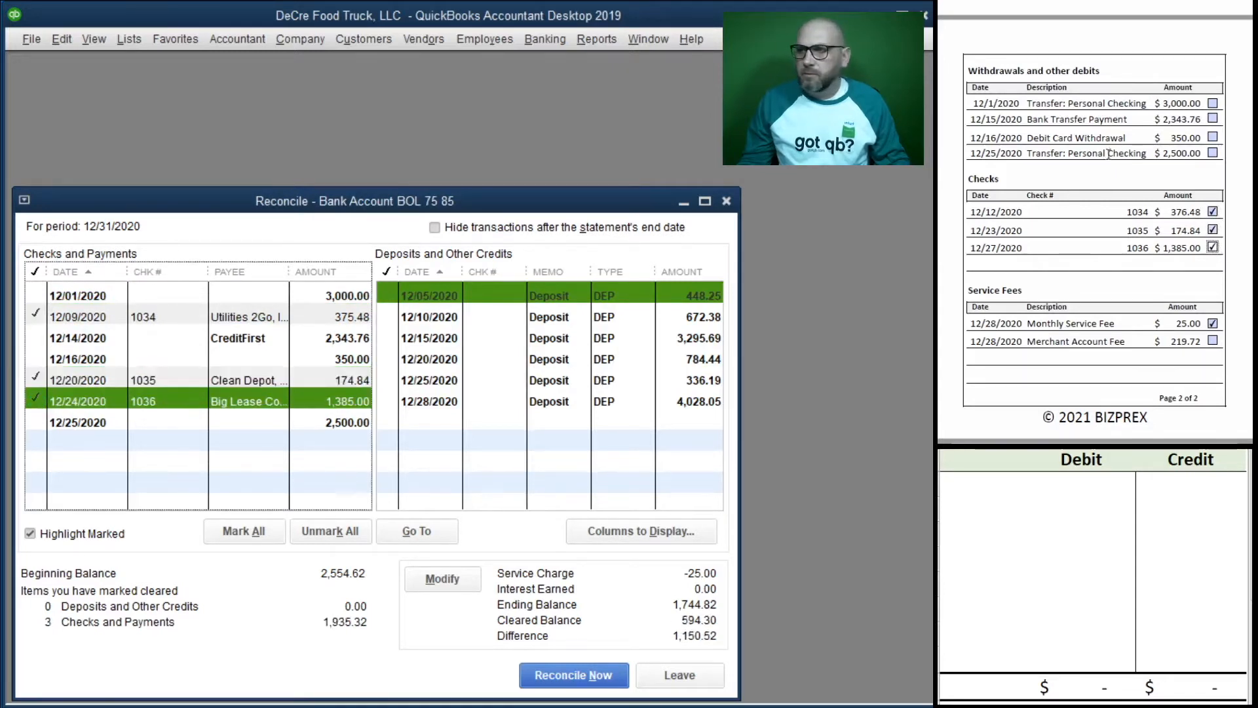
Step: Mark the 3,000.00, 2,343.76, 350.00 and 2,500.00 withdrawals as cleared in both the statement and the reconciliation
left_click(1213, 104)
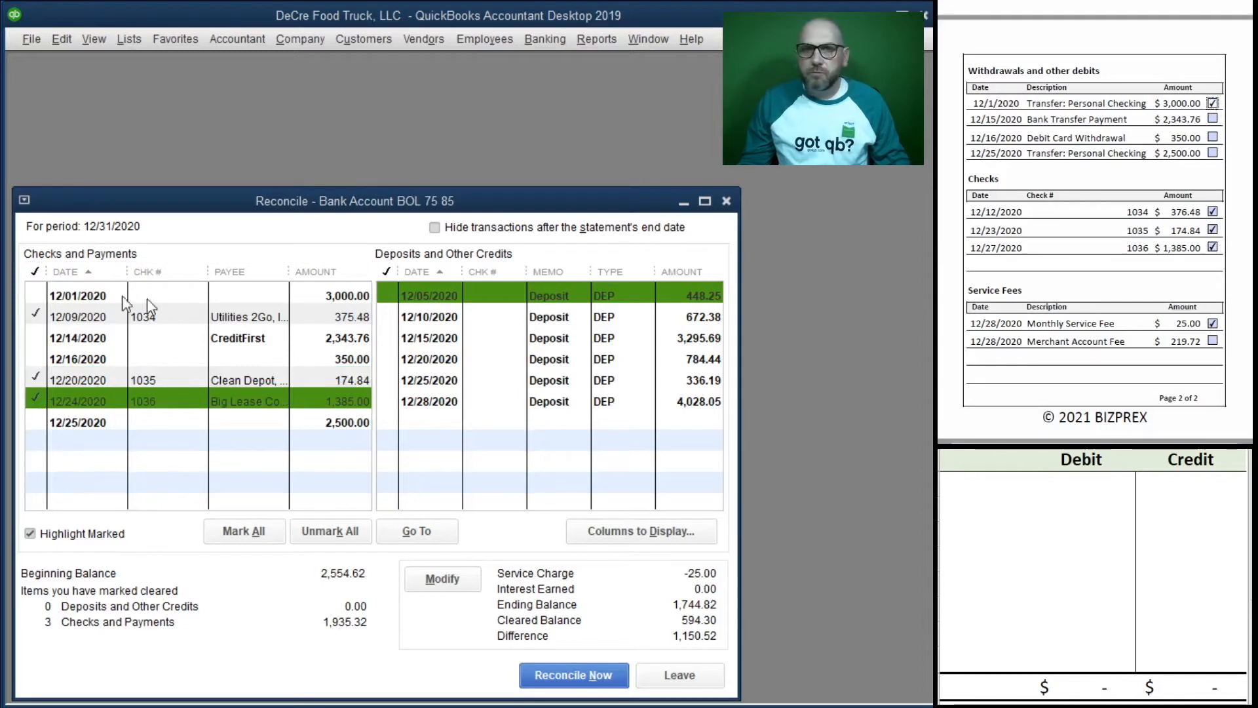
left_click(34, 293)
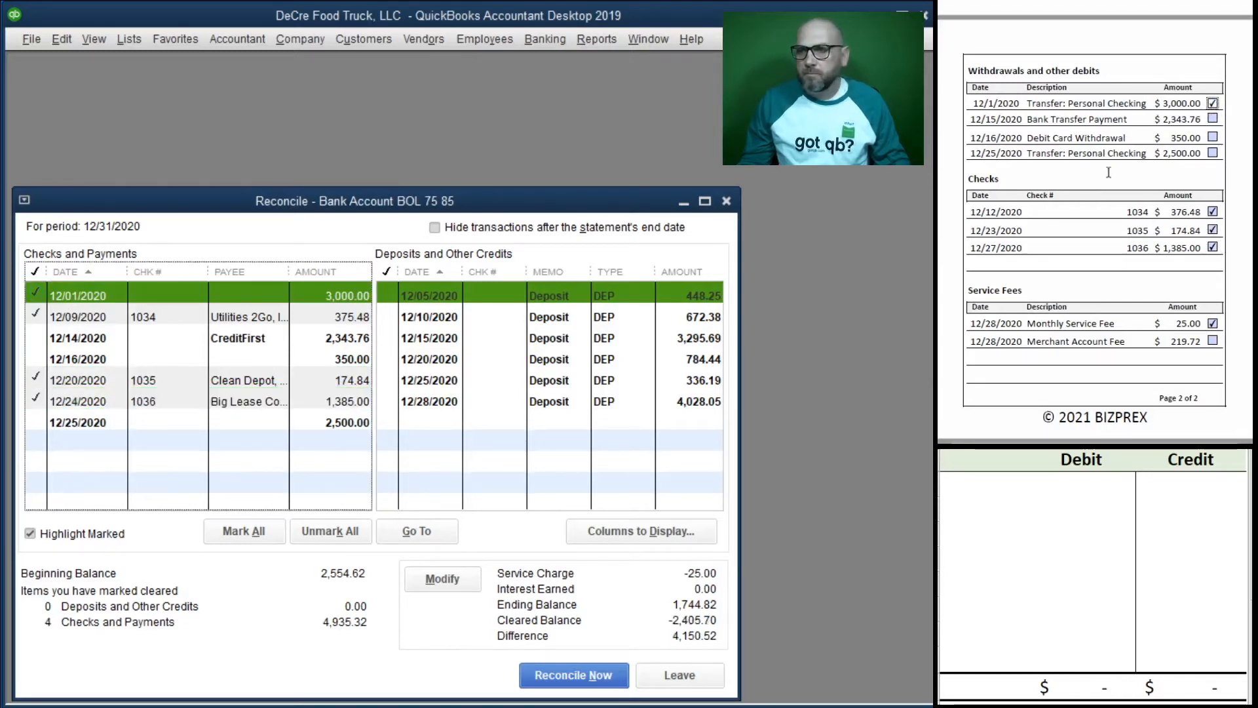
left_click(1212, 120)
left_click(61, 339)
left_click(1213, 137)
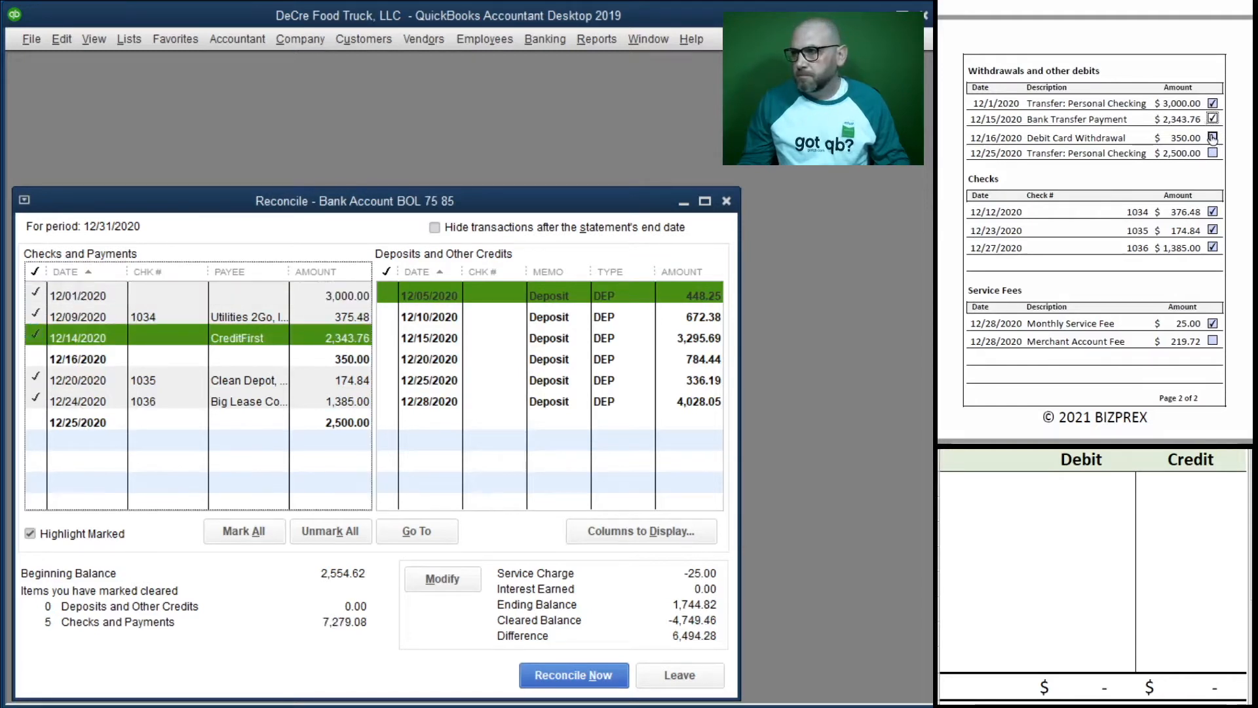
left_click(42, 360)
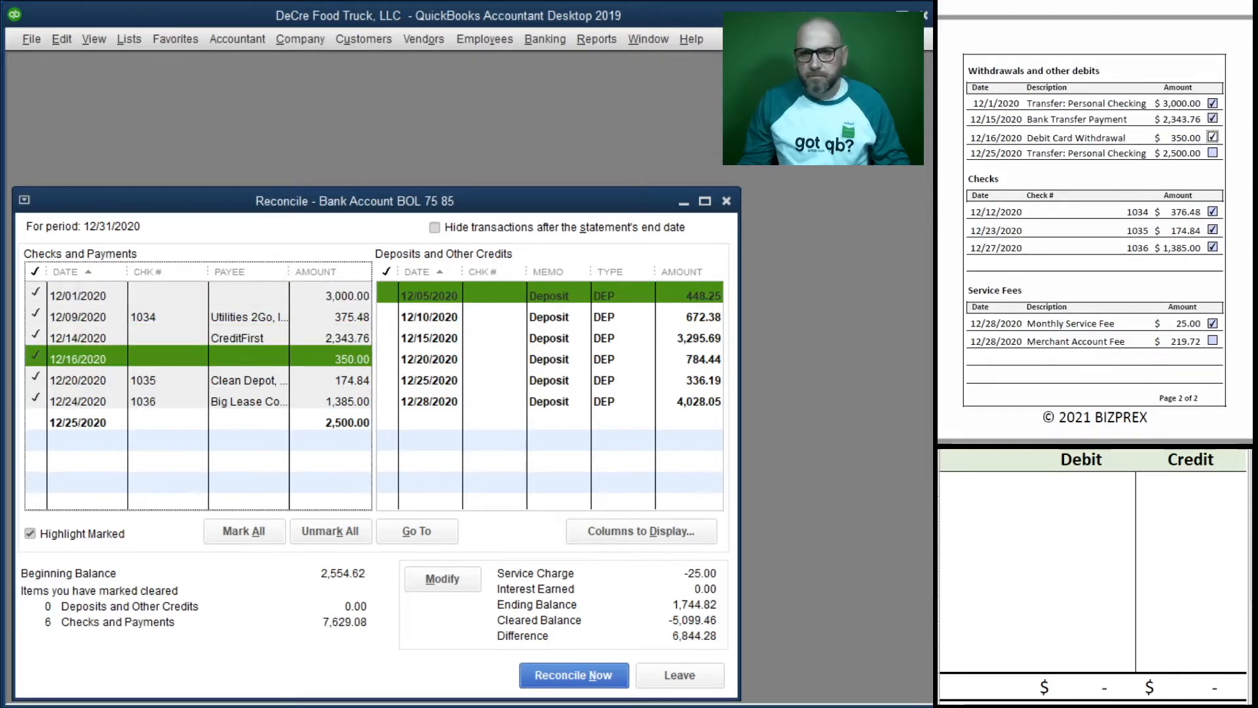
left_click(1212, 153)
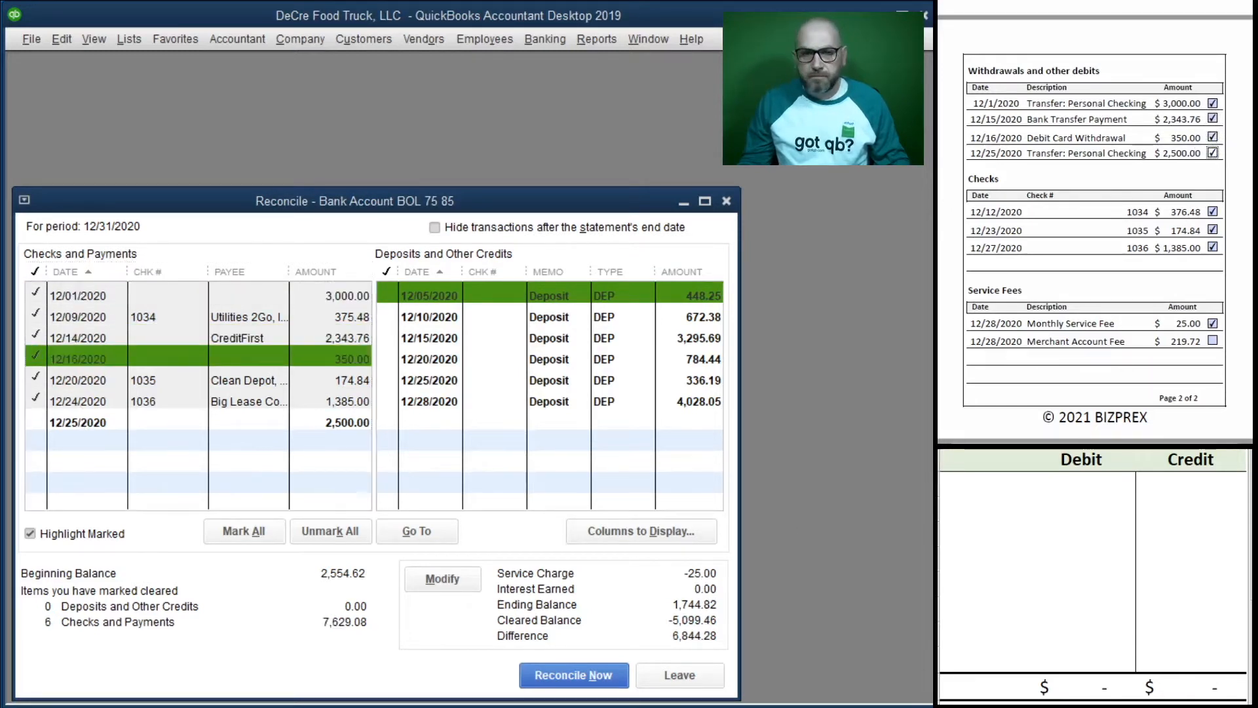
left_click(52, 423)
Step: Check off the 12/5 cash deposit of 448.25 on the statement and mark the matching deposit as cleared in the reconciliation
scroll(1095, 257, "up", 4)
scroll(1096, 257, "up", 3)
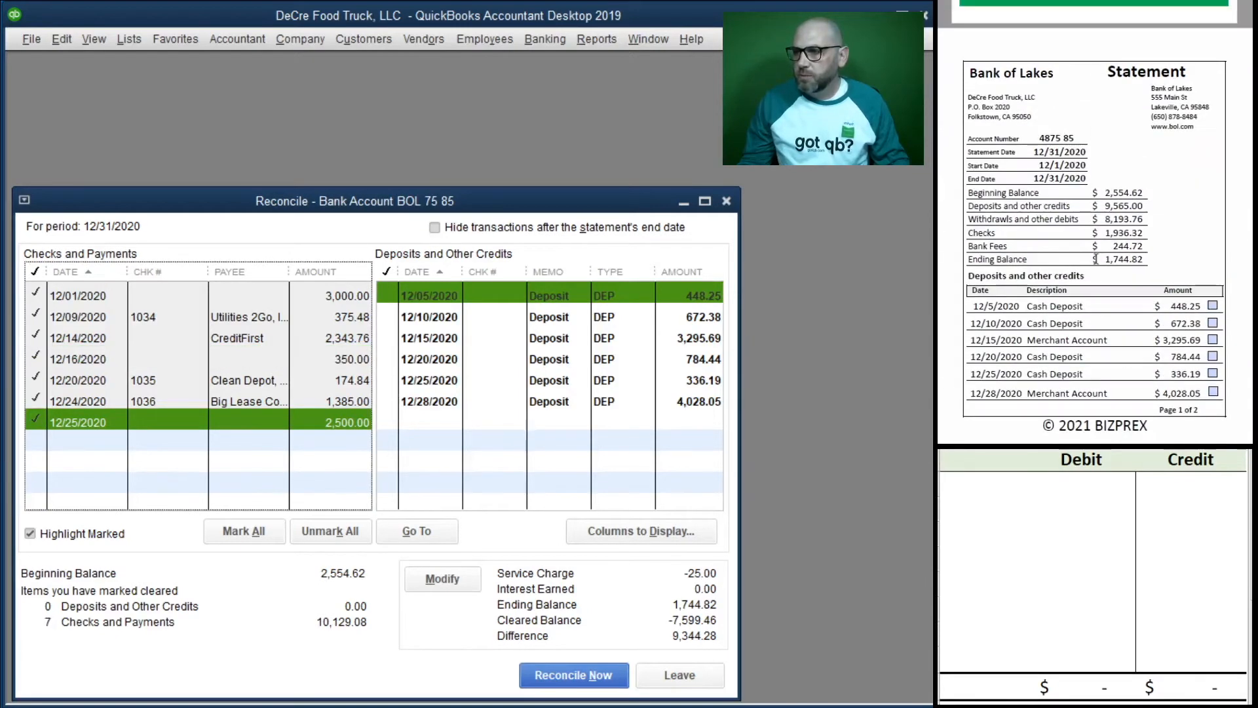
left_click(1212, 305)
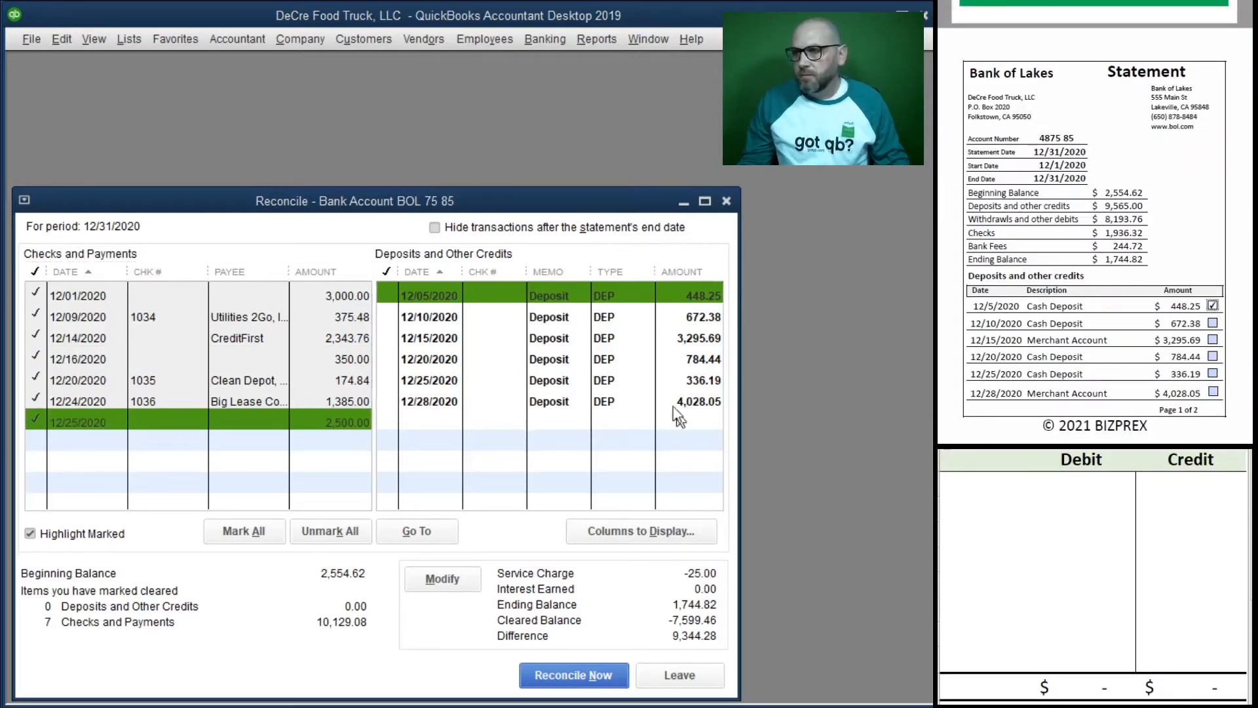
left_click(405, 296)
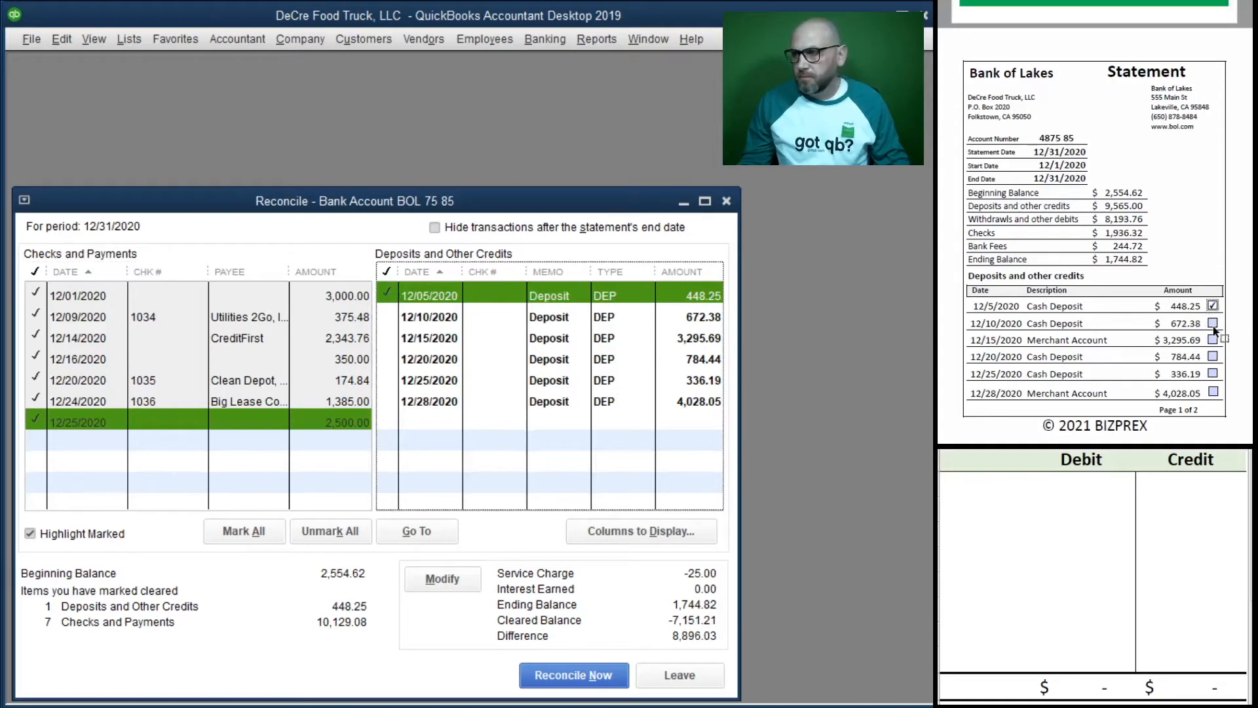
Step: Check off the 672.38, 3,295.69 and 784.44 deposits on the statement and mark the matching deposits as cleared in the reconciliation
left_click(1212, 323)
left_click(400, 320)
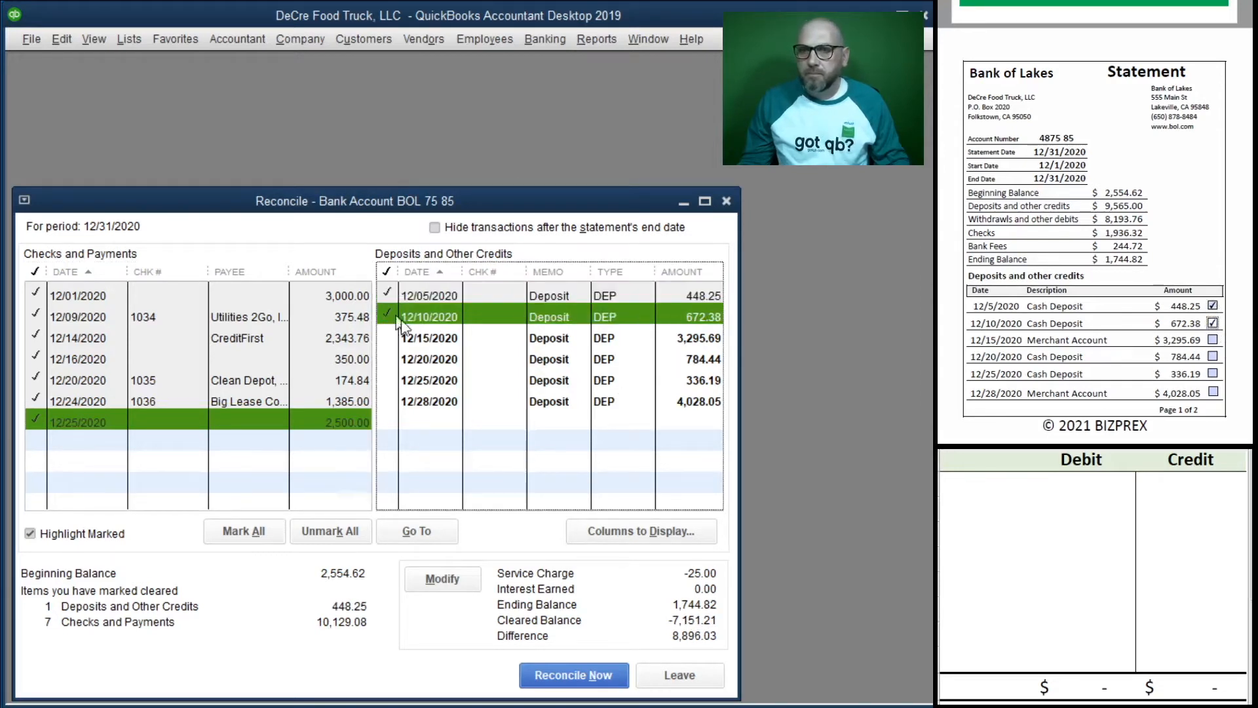
left_click(1212, 339)
left_click(396, 338)
left_click(1212, 355)
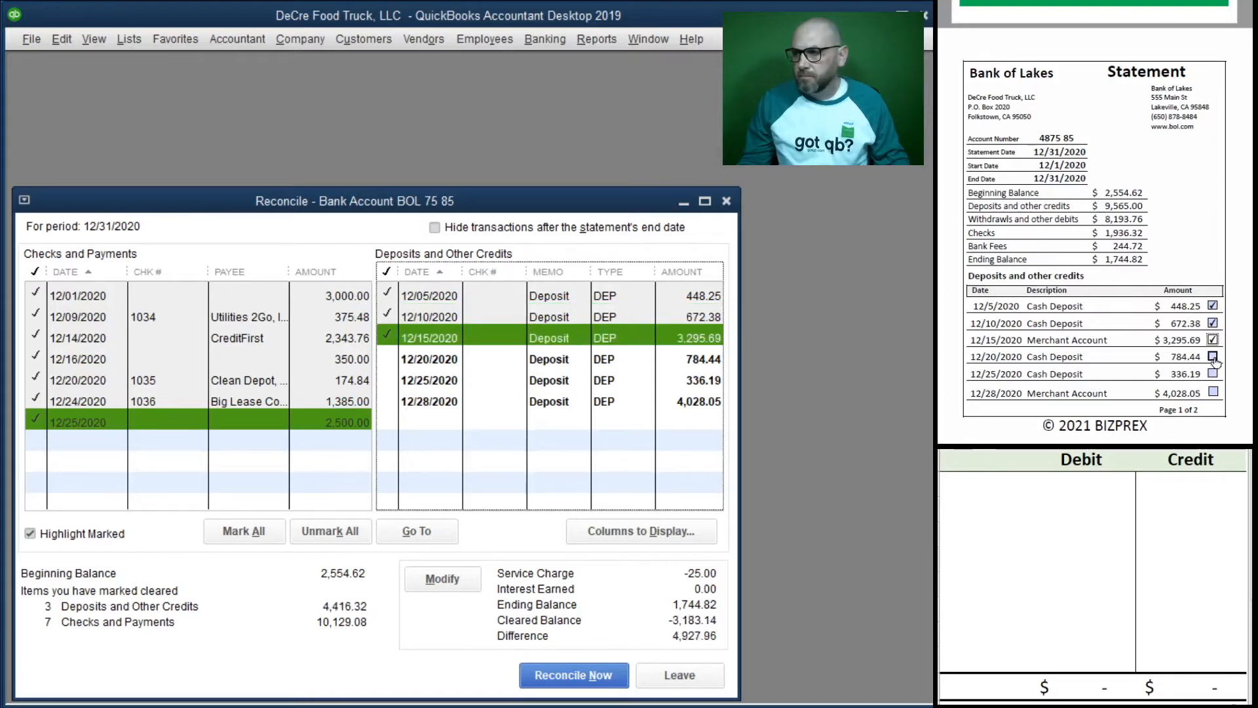
left_click(393, 359)
Step: Mark the 12/25 deposit of 336.19 and the 12/28 deposit of 4,028.05 as cleared on both the statement and the reconciliation
left_click(1212, 373)
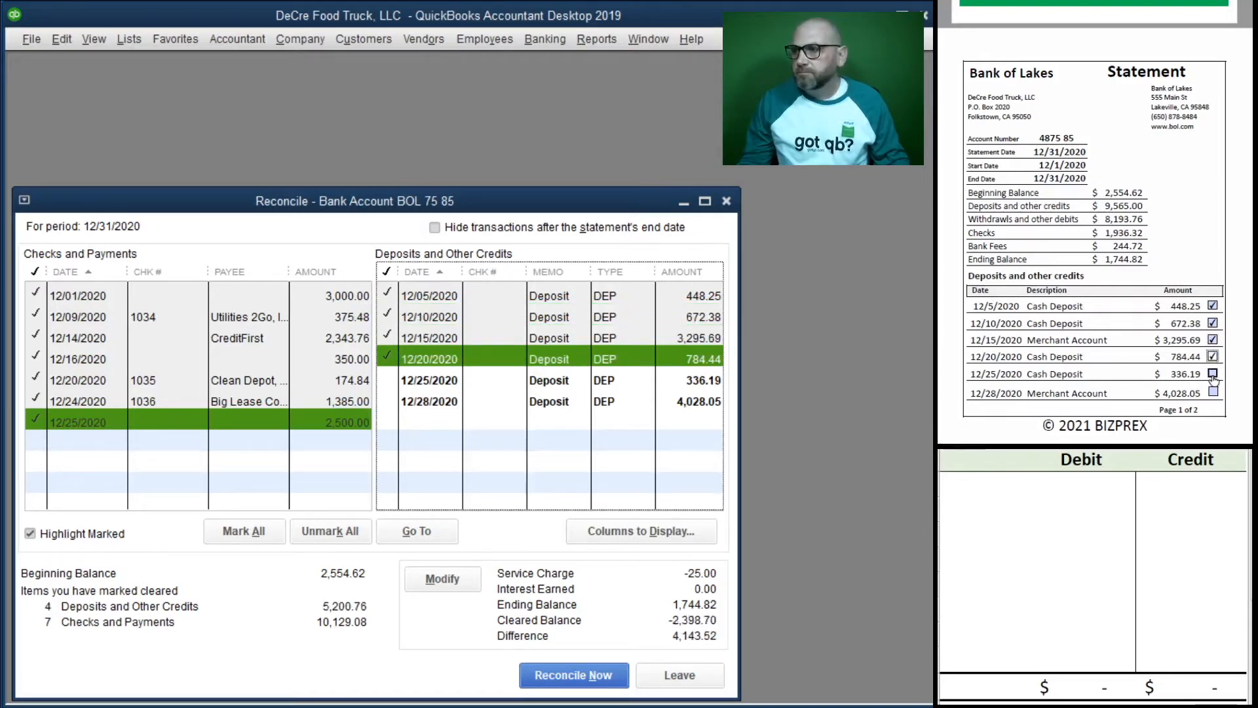
left_click(387, 381)
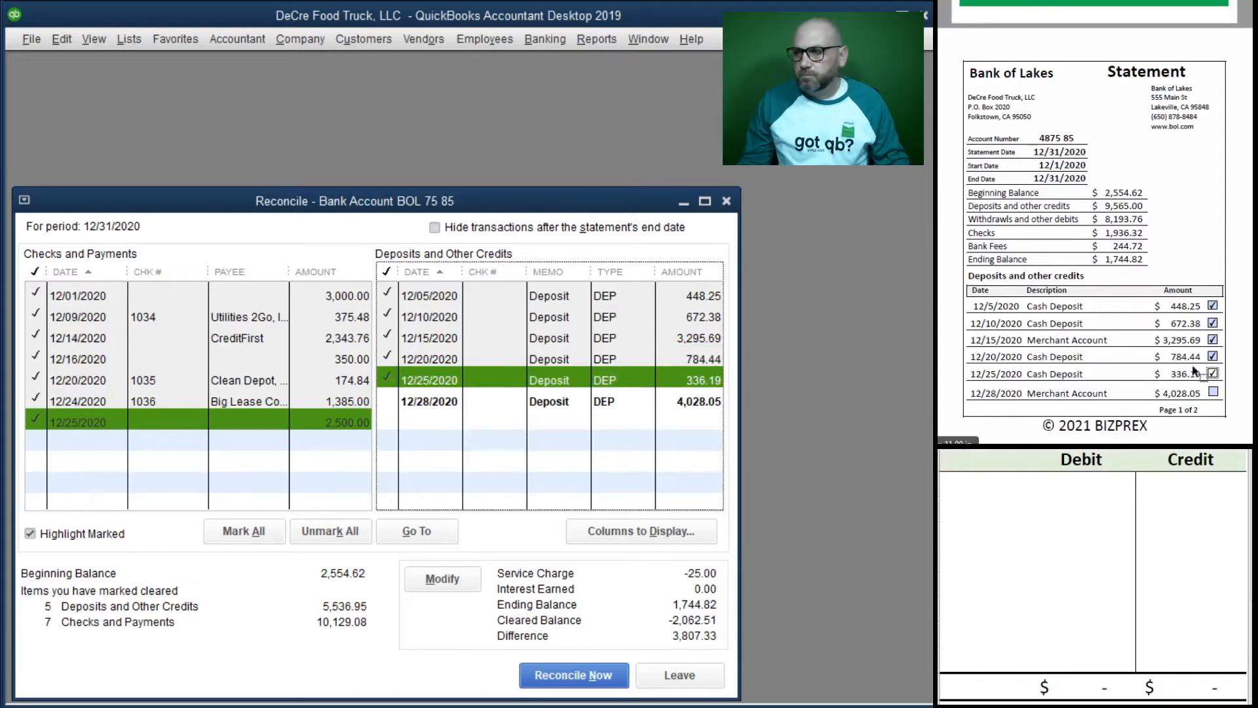
left_click(1212, 391)
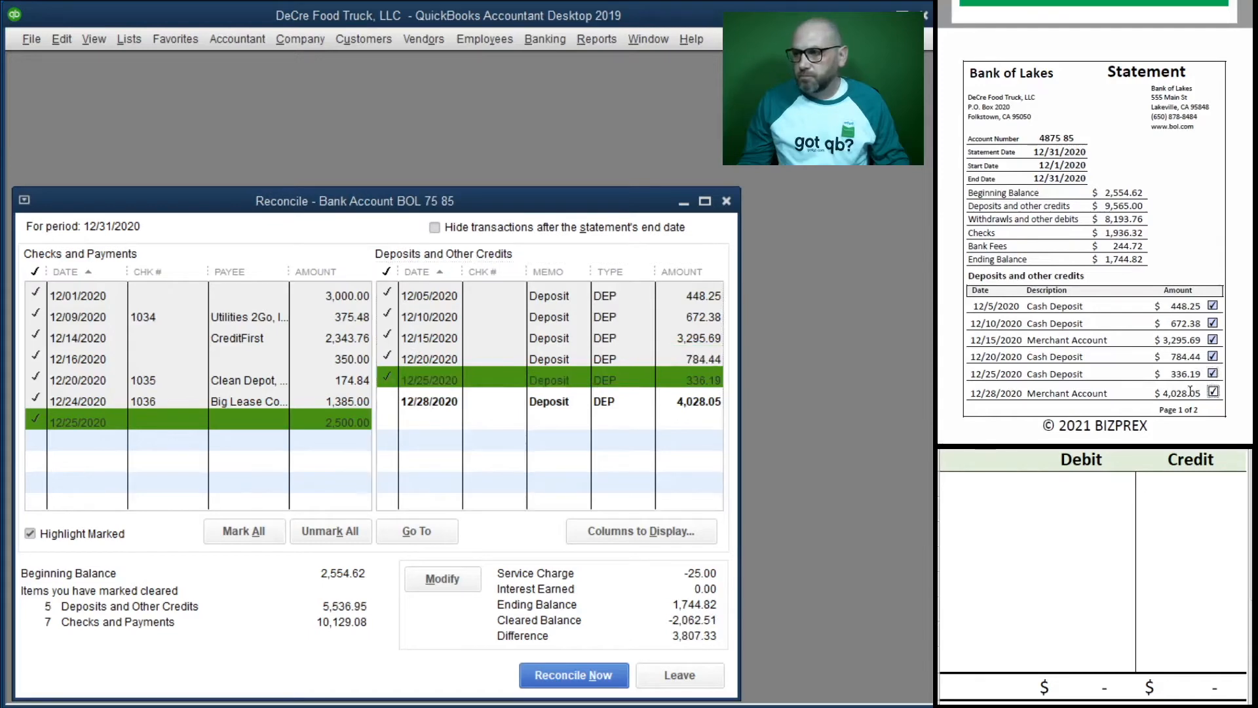
left_click(389, 400)
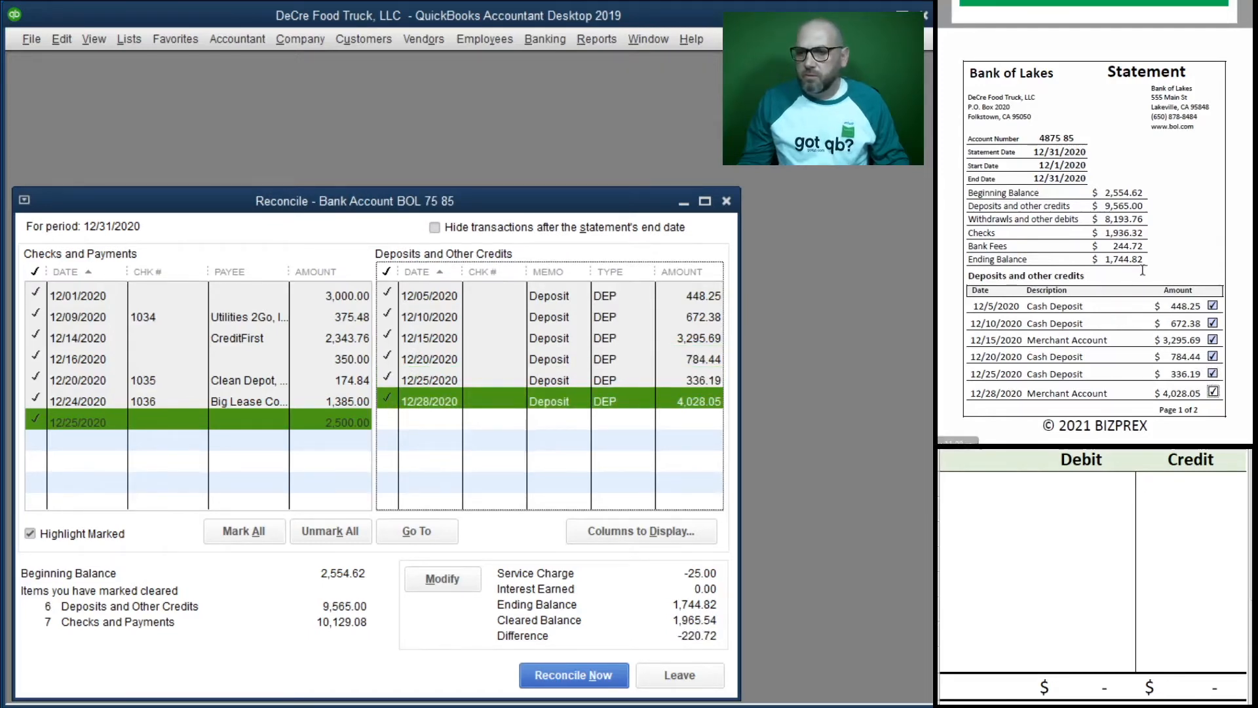
Step: Start a bank register entry for the merchant account fee dated 12/28/20, with number Merch, payee Bank of Lakes and payment 219.72
scroll(1142, 269, "down", 5)
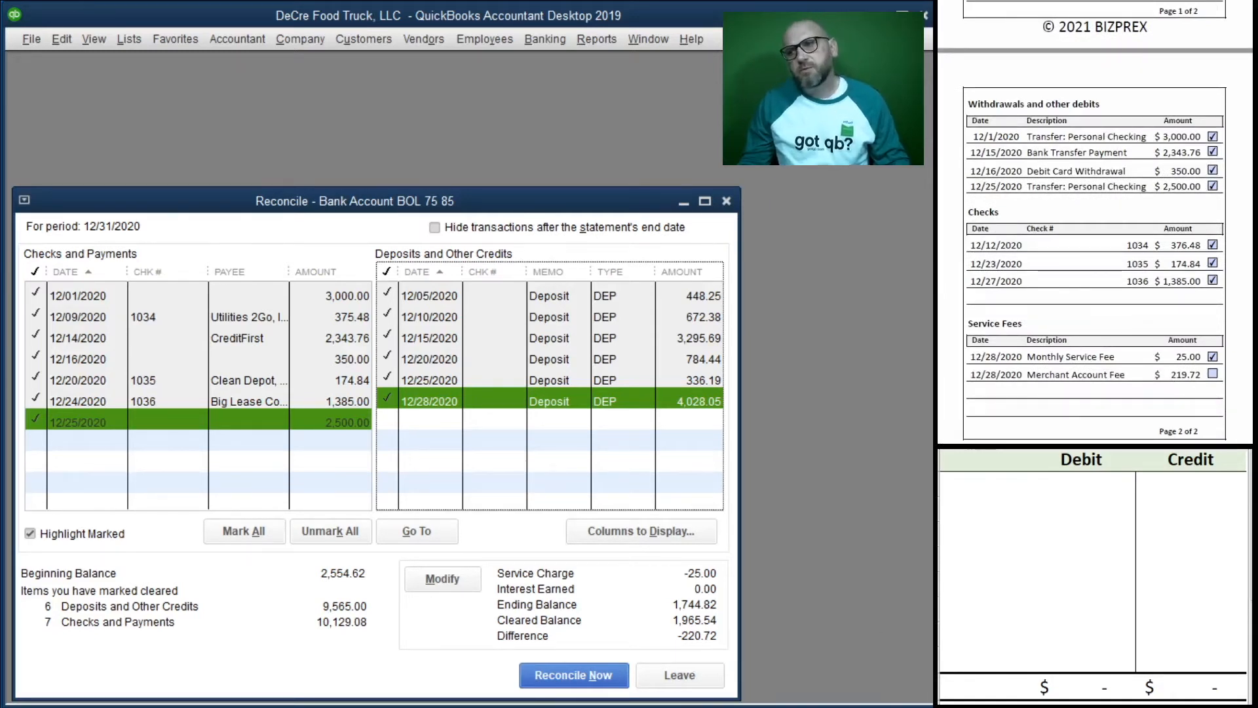
scroll(1173, 368, "down", 1)
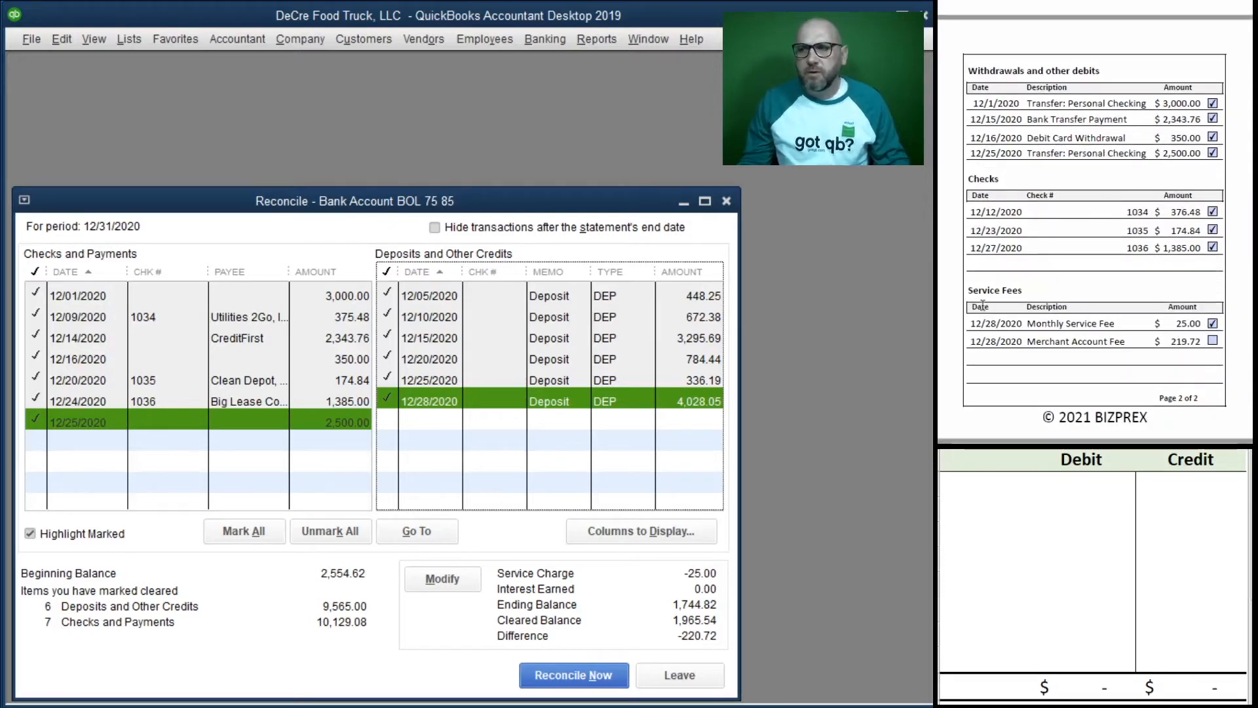
left_click(538, 45)
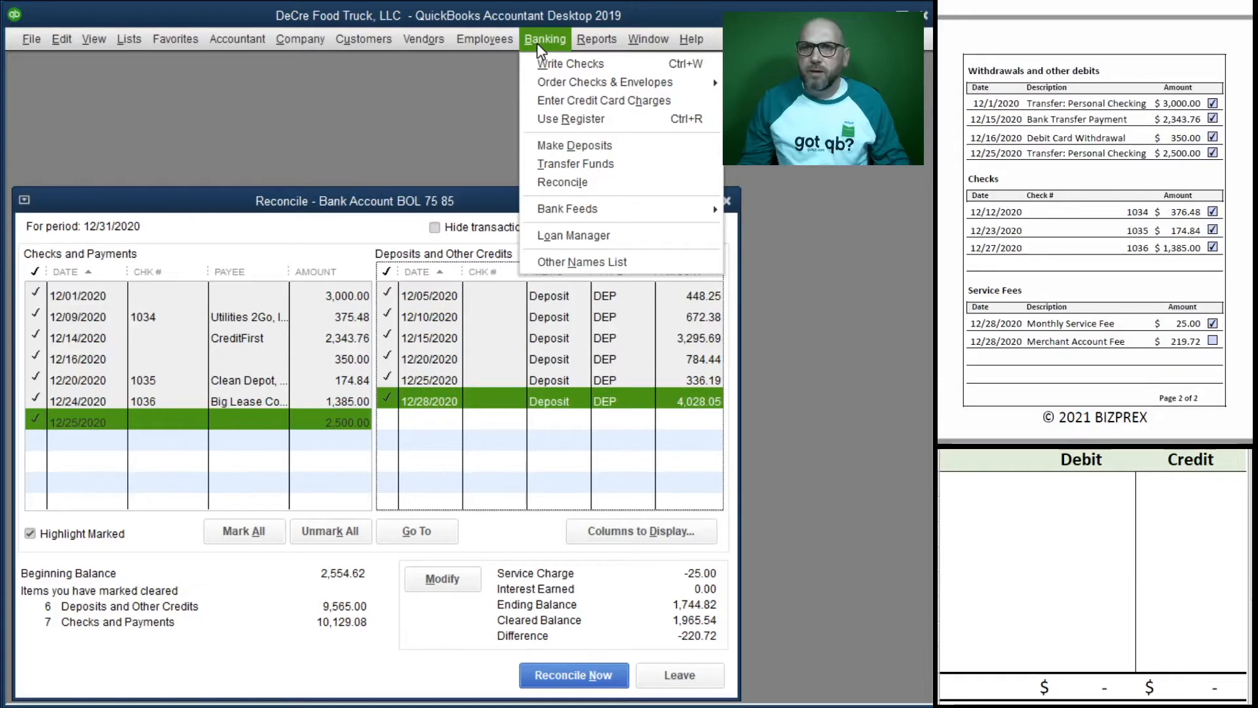
left_click(568, 124)
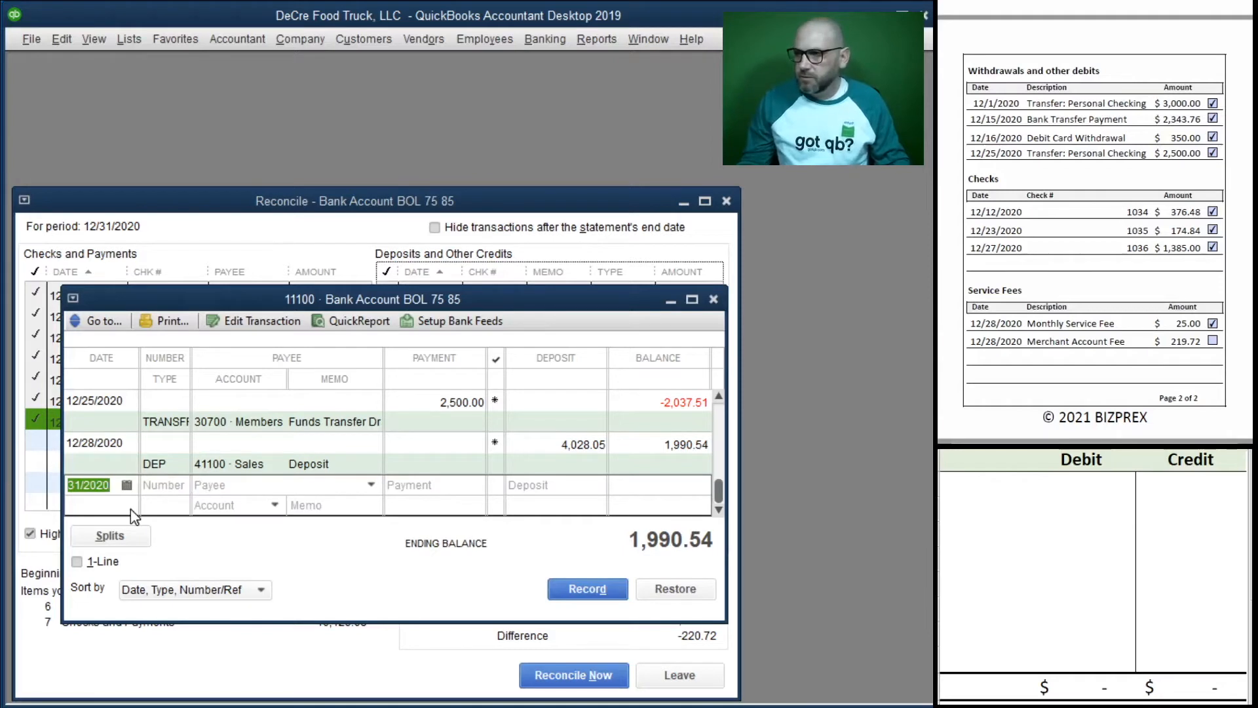
type("12/28")
type("/20")
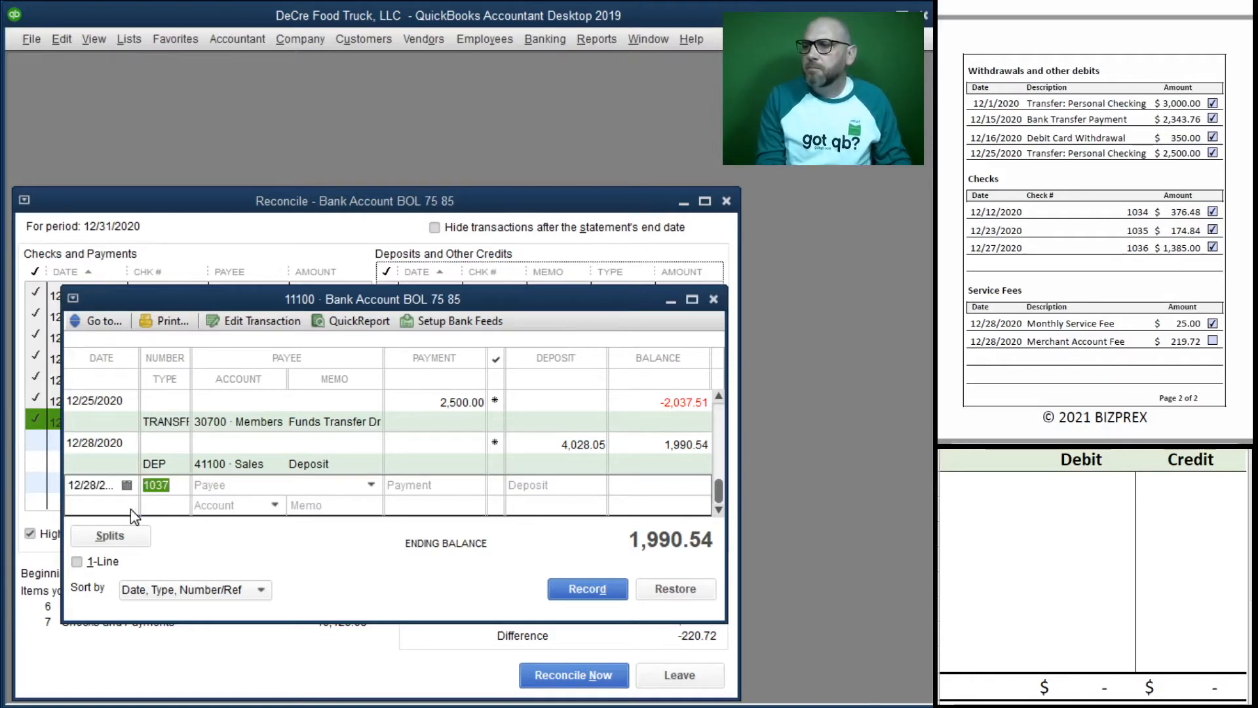
type("Merch")
key("Tab")
type("Bank of Lakes")
key("Tab")
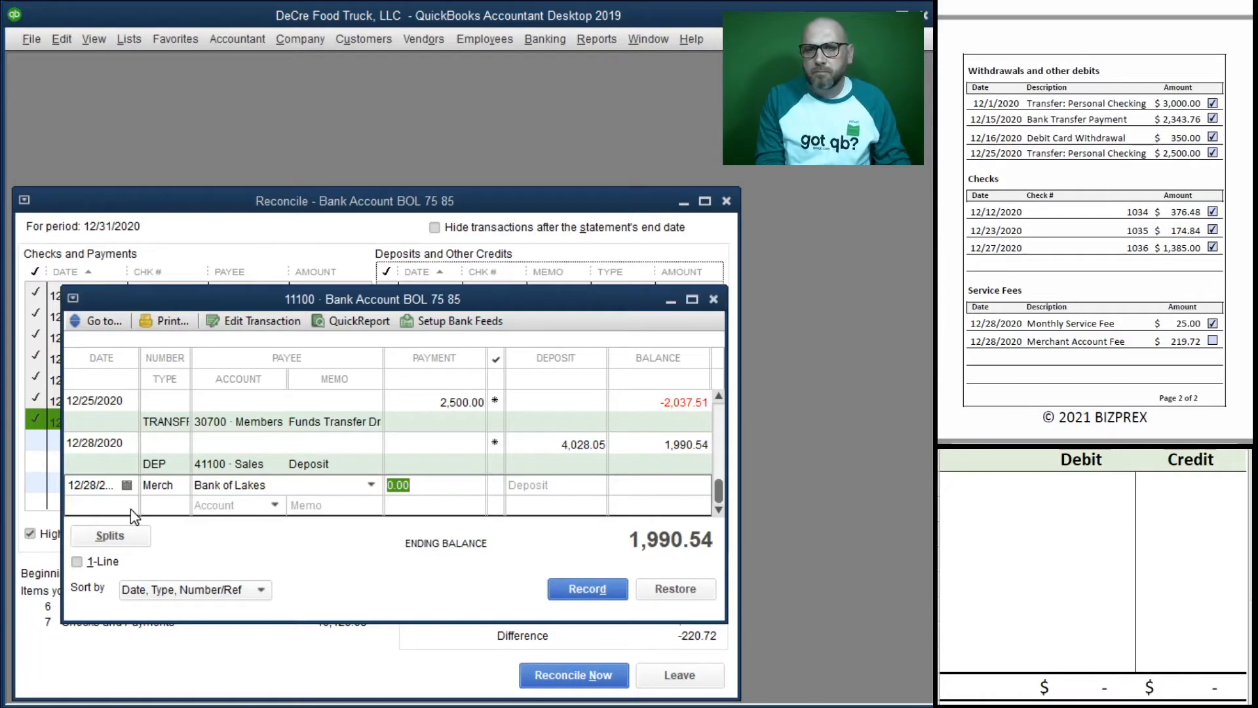
type("219.72")
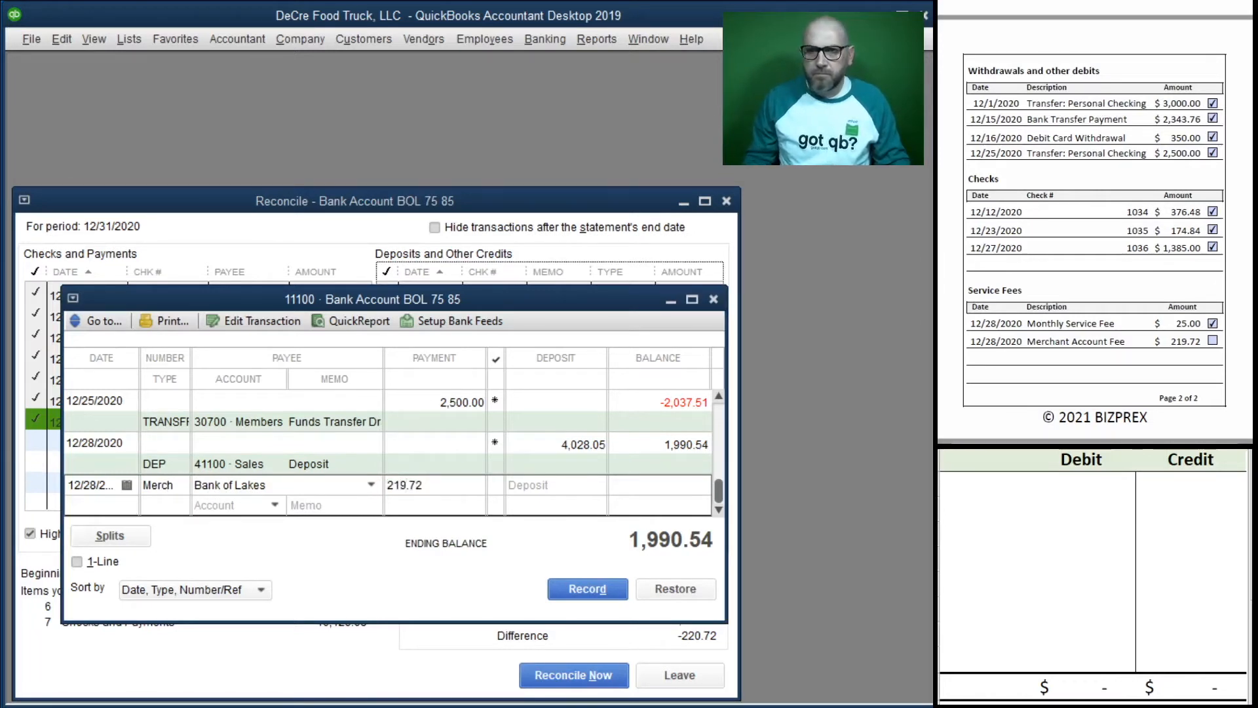
Step: Assign the register entry to account 61500 Merchant Account Fees with the memo "merch fees"
key("Tab")
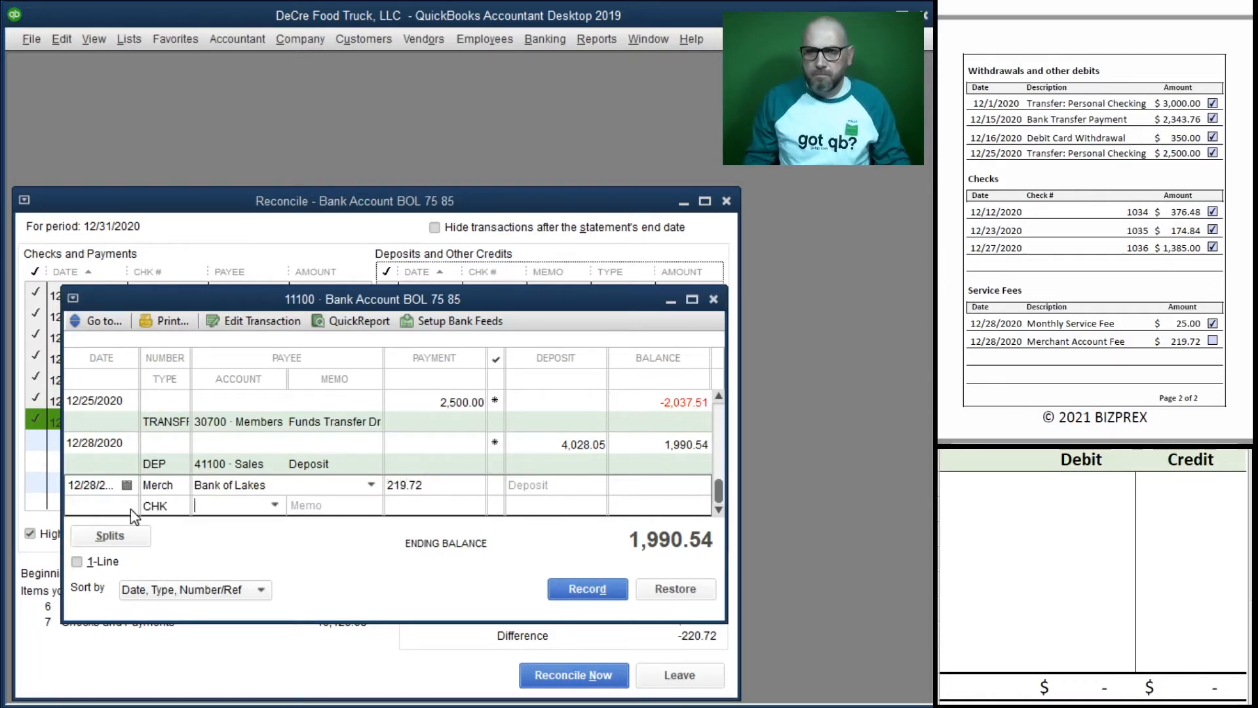
key("Tab")
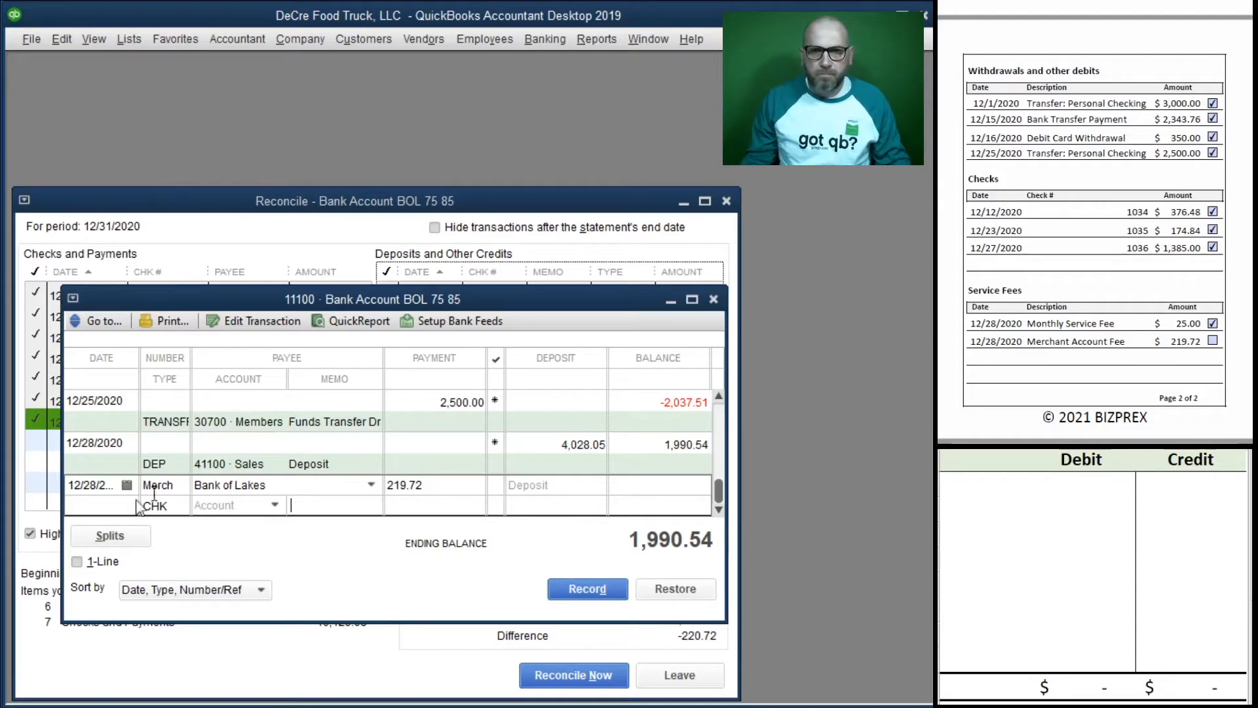
left_click(246, 507)
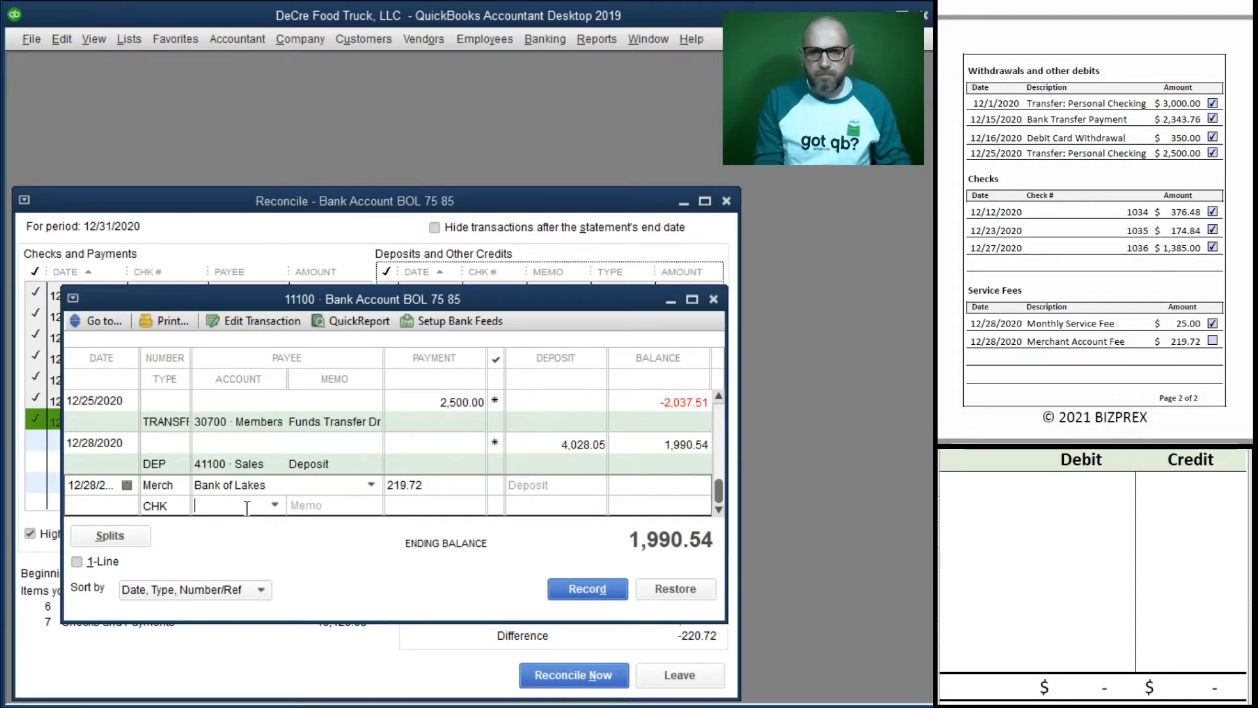
type("me")
key("Down")
key("Down")
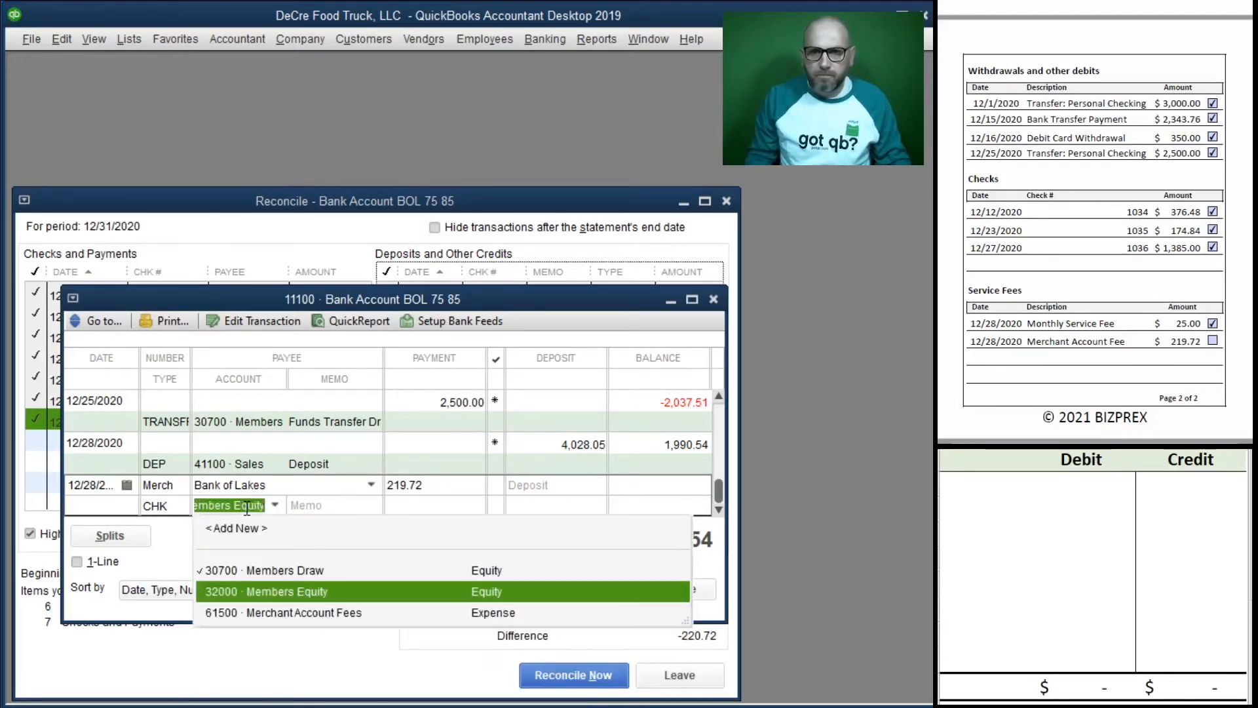
key("Tab")
type("merch fee")
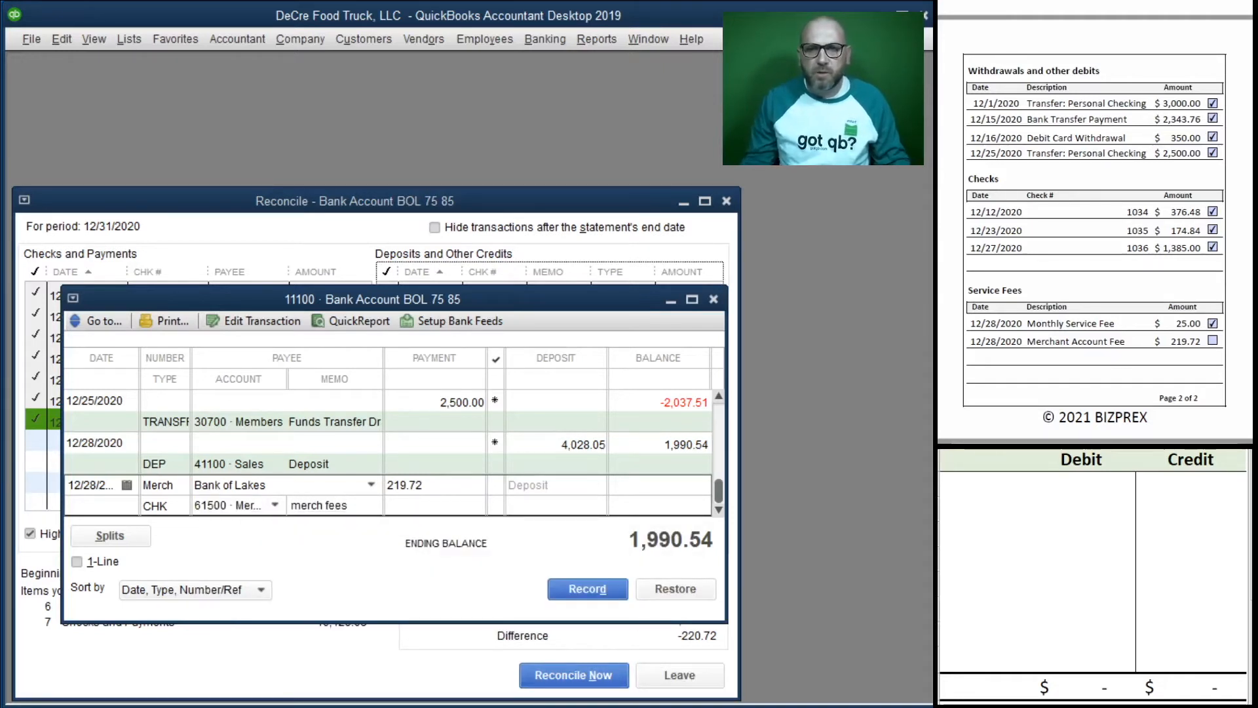
Step: Enter account 11100 with a credit of 219.72 on the first row of the debit and credit worksheet
left_click(1035, 513)
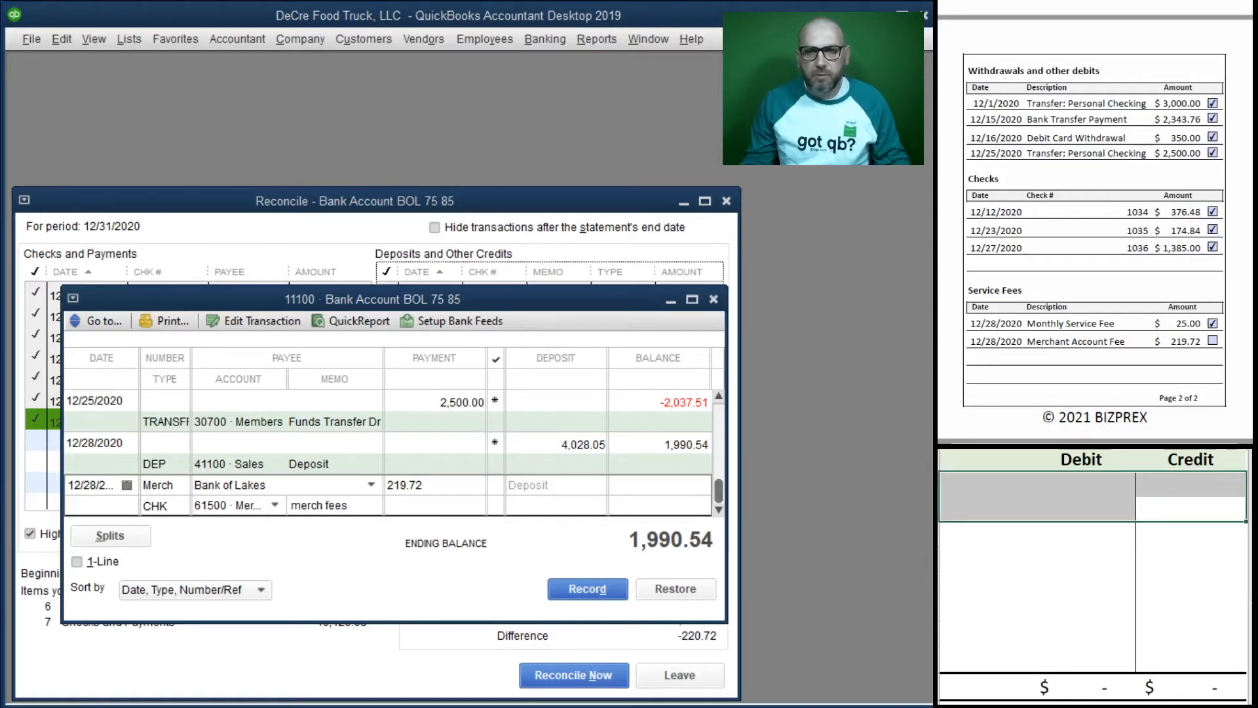
left_click(1012, 560)
left_click(974, 489)
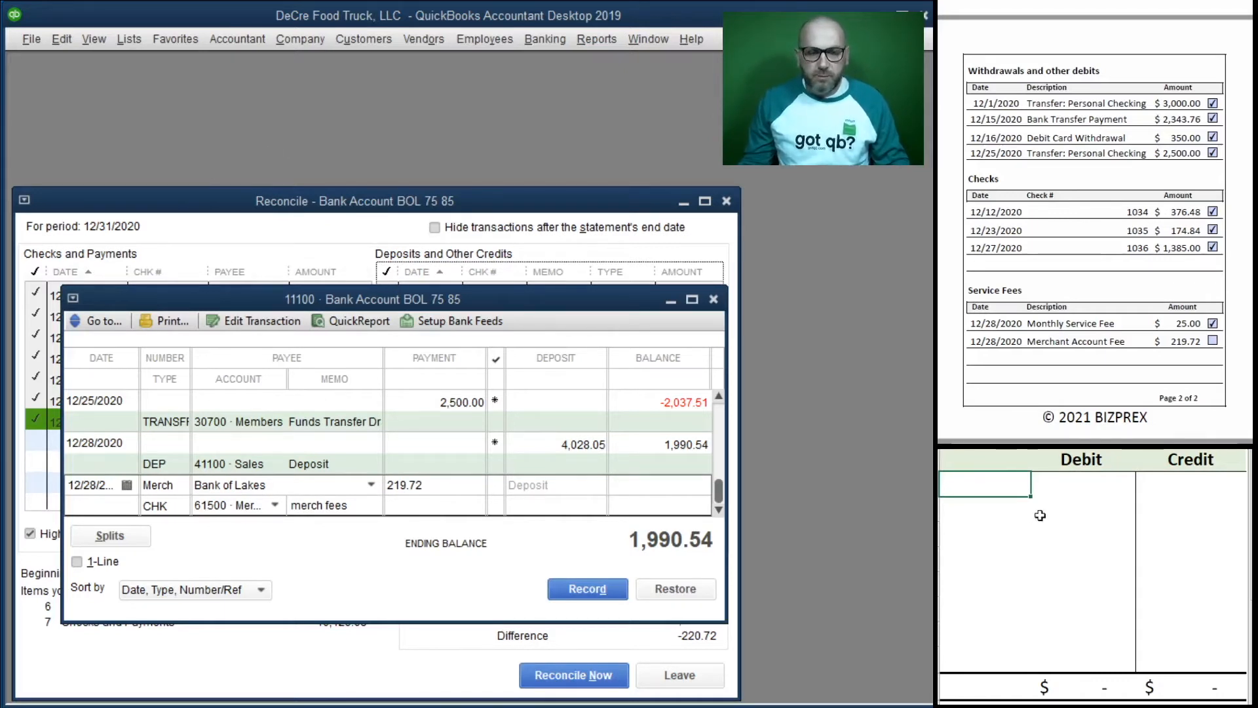
type("11100")
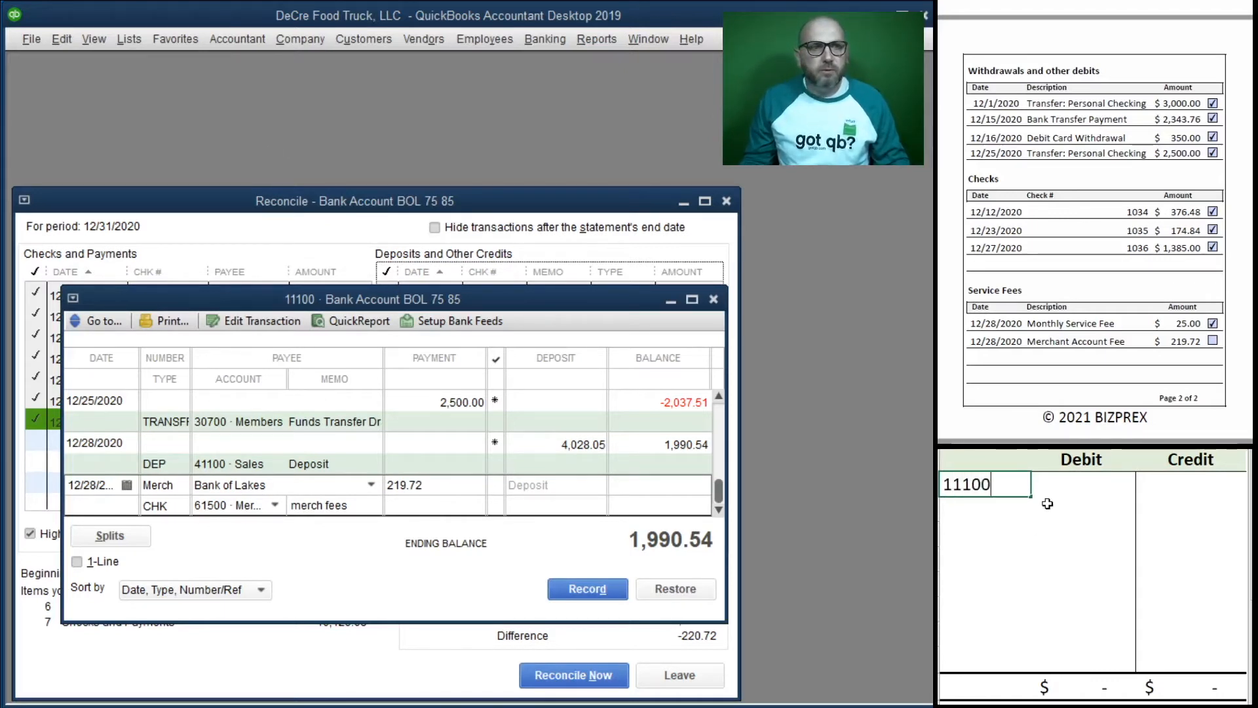
key("Tab")
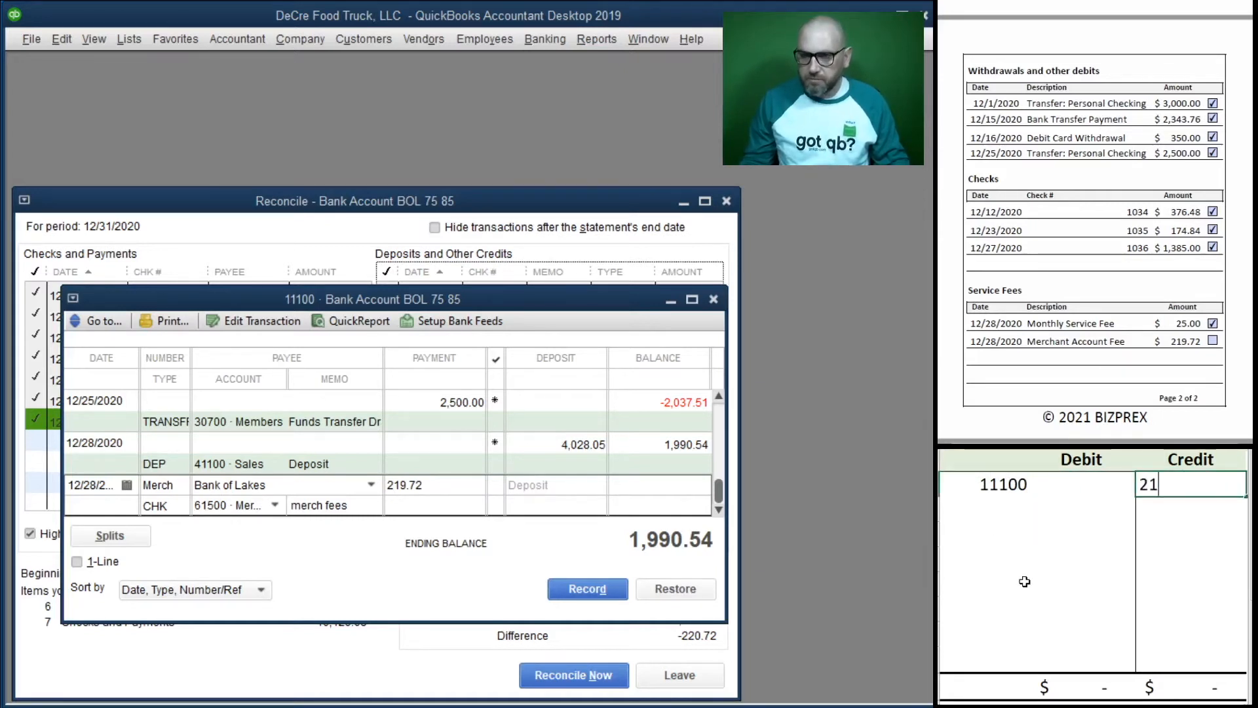
left_click(1028, 532)
Step: Enter account 61500 with a debit of 219.72 on the worksheet's second row, and enlarge the bank register window
left_click(998, 505)
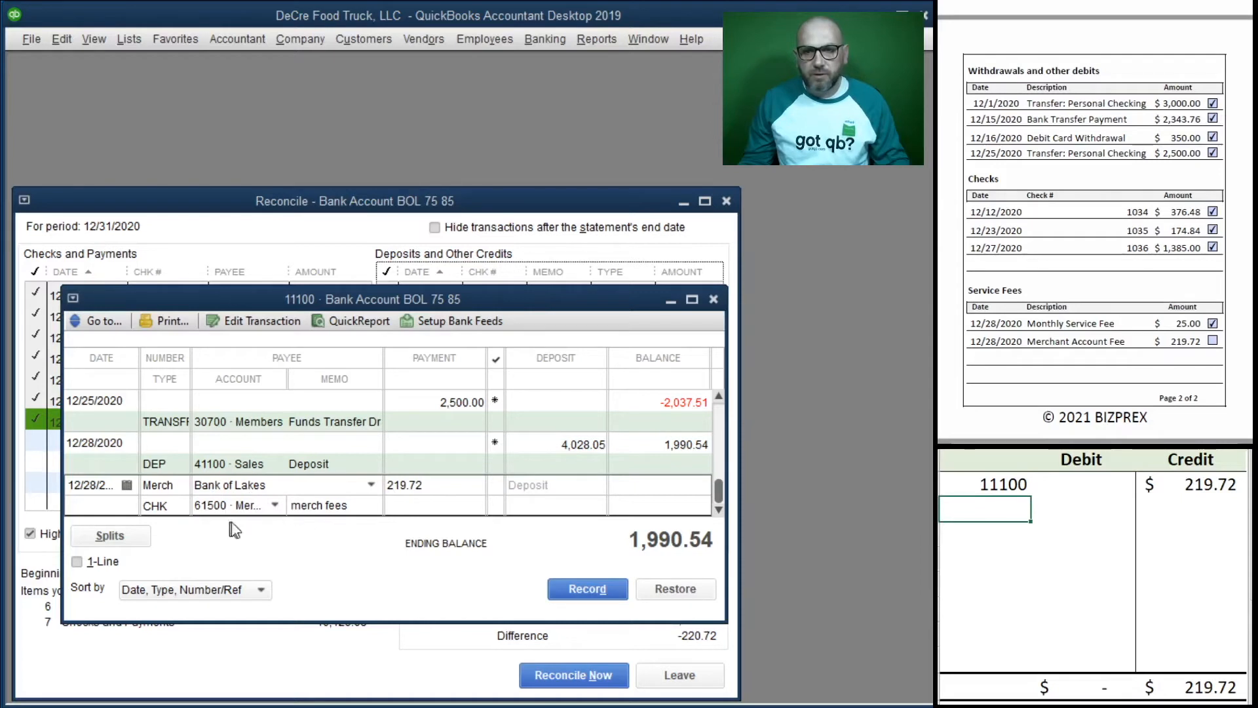
type("61500")
key("Tab")
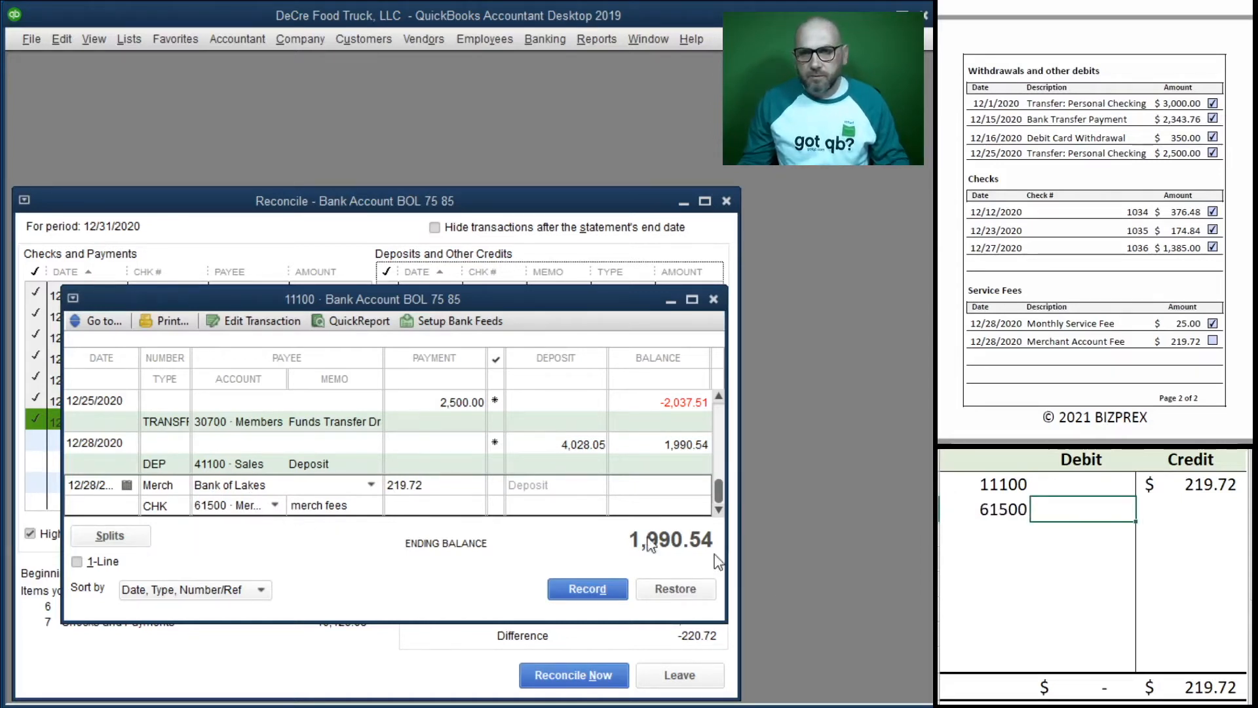
left_click_drag(721, 638, 908, 670)
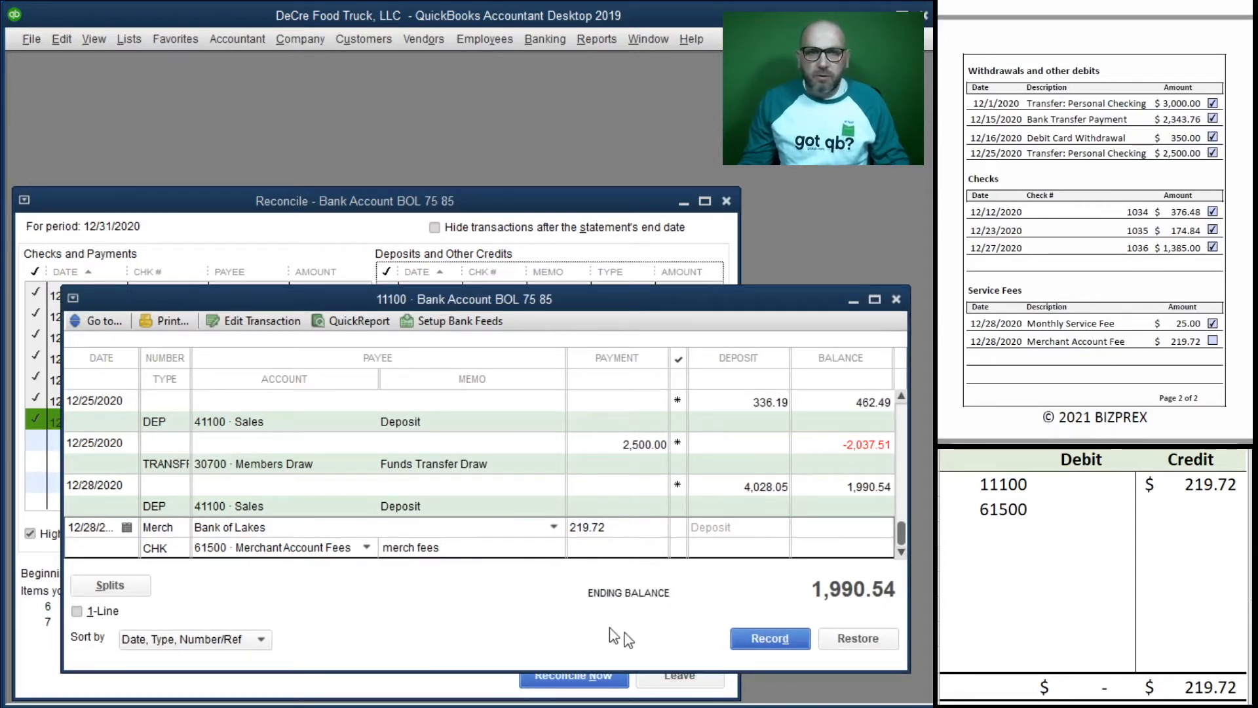
left_click(1090, 514)
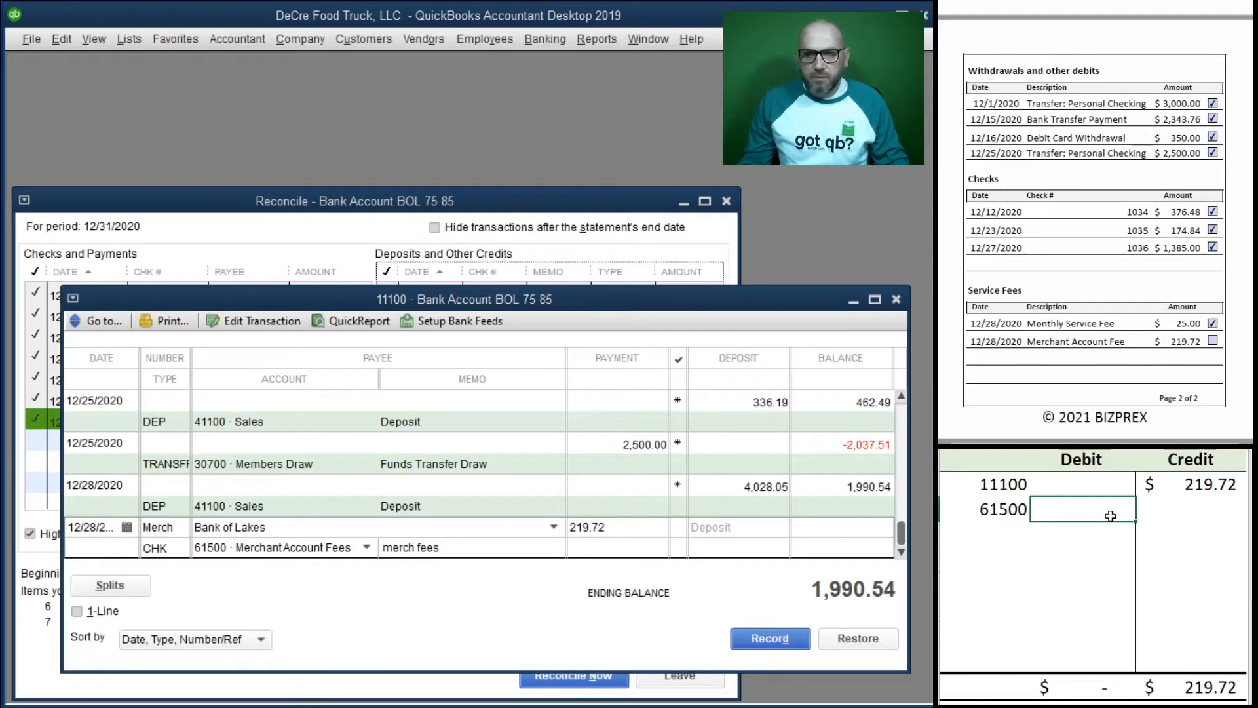
type("219.")
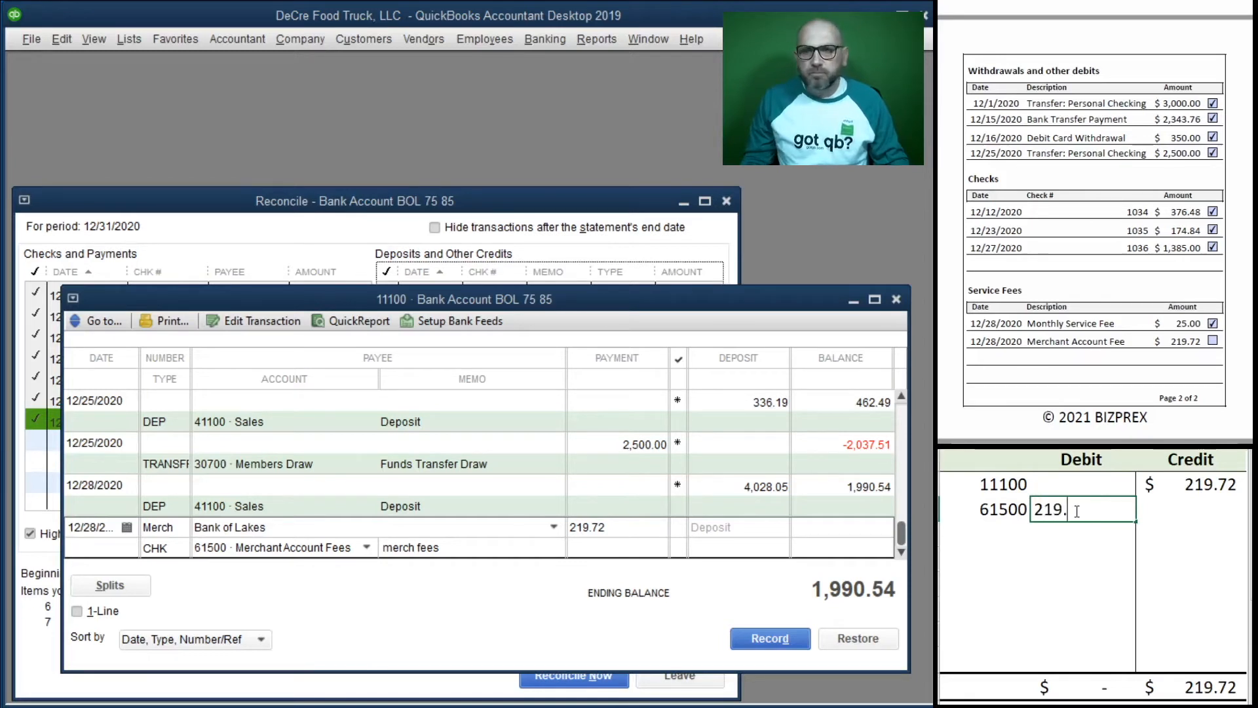
type("72")
key("Return")
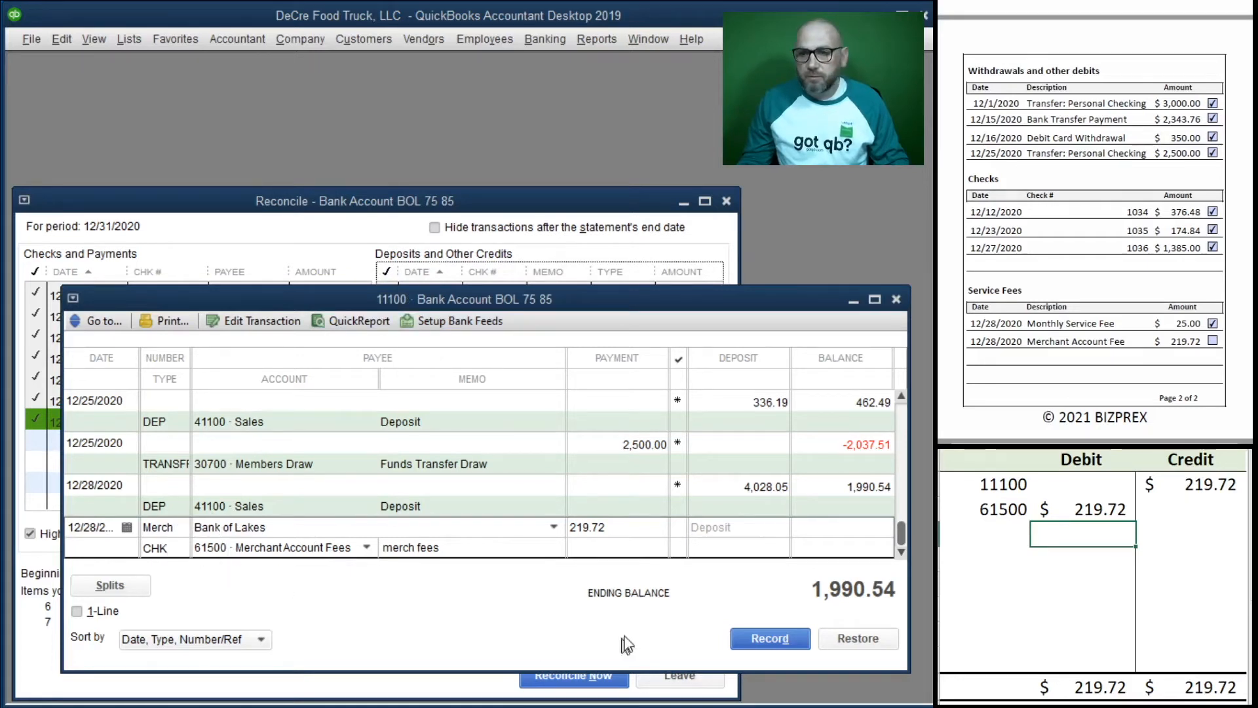
Step: Record the merchant fee payment in the bank register and clear both entries from the worksheet
left_click(766, 638)
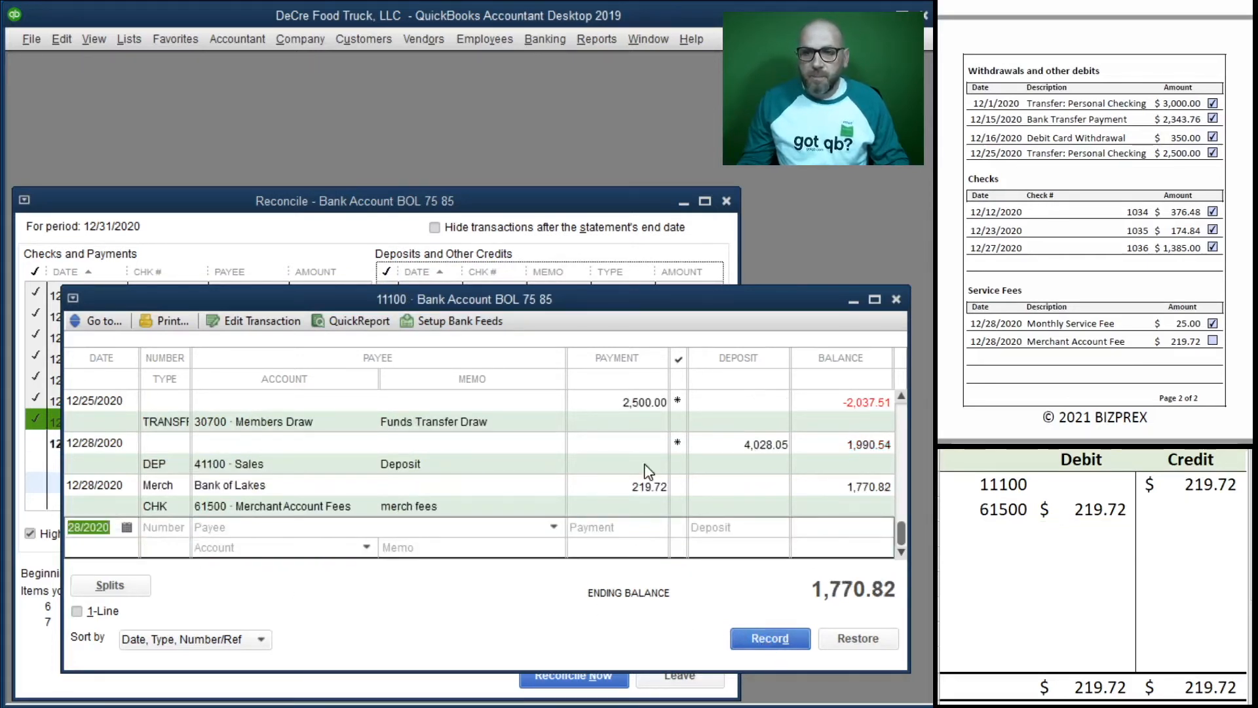
left_click_drag(1189, 534, 1010, 503)
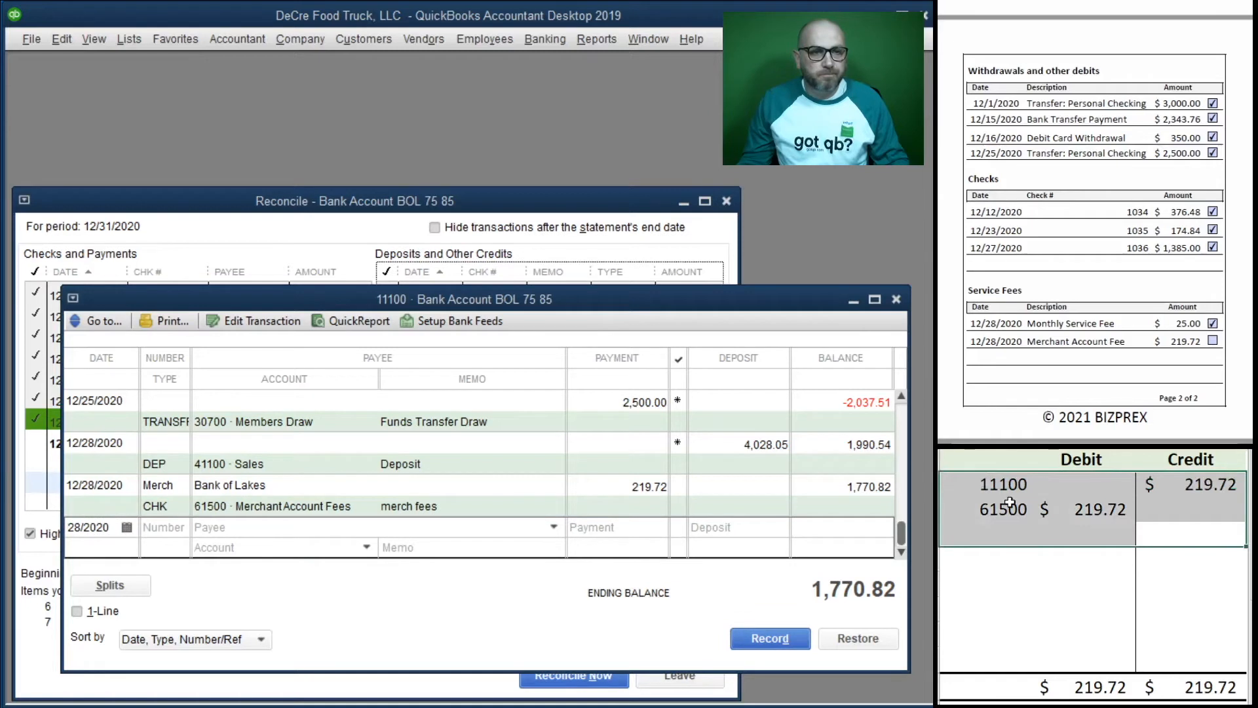
key("Delete")
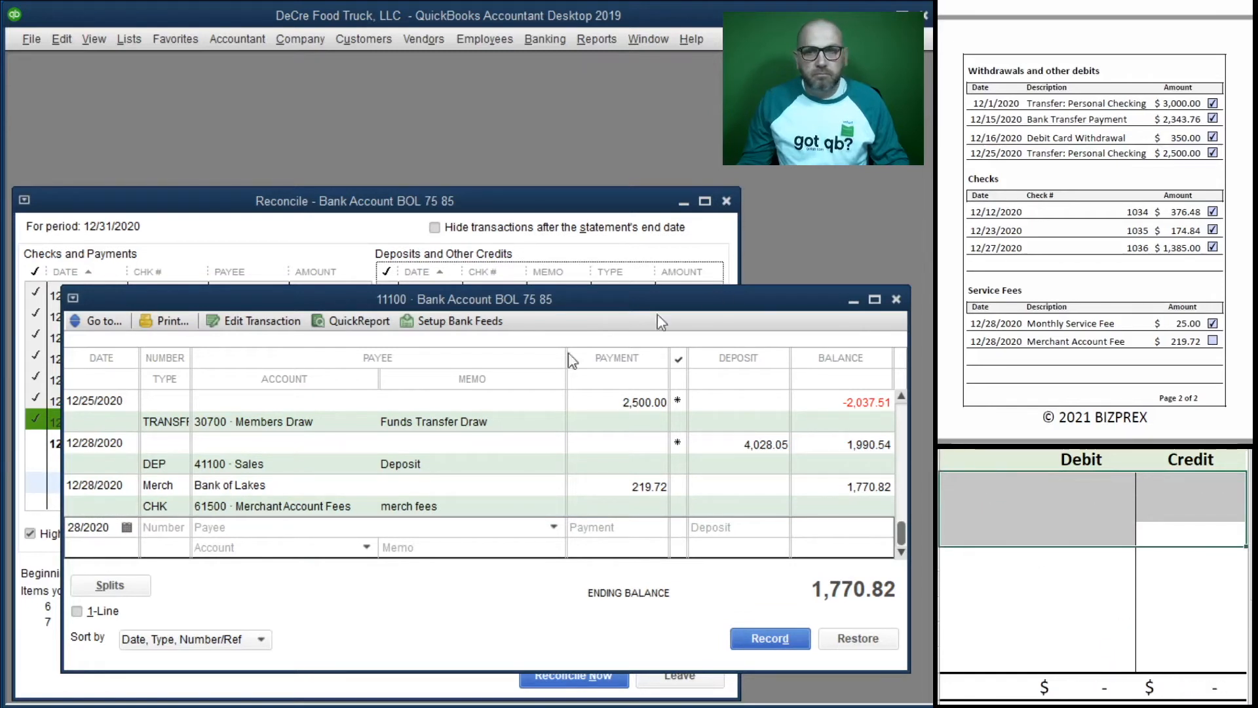
Step: Close the bank register and mark the 219.72 merchant account fee as cleared in the reconciliation and on the statement
left_click(896, 299)
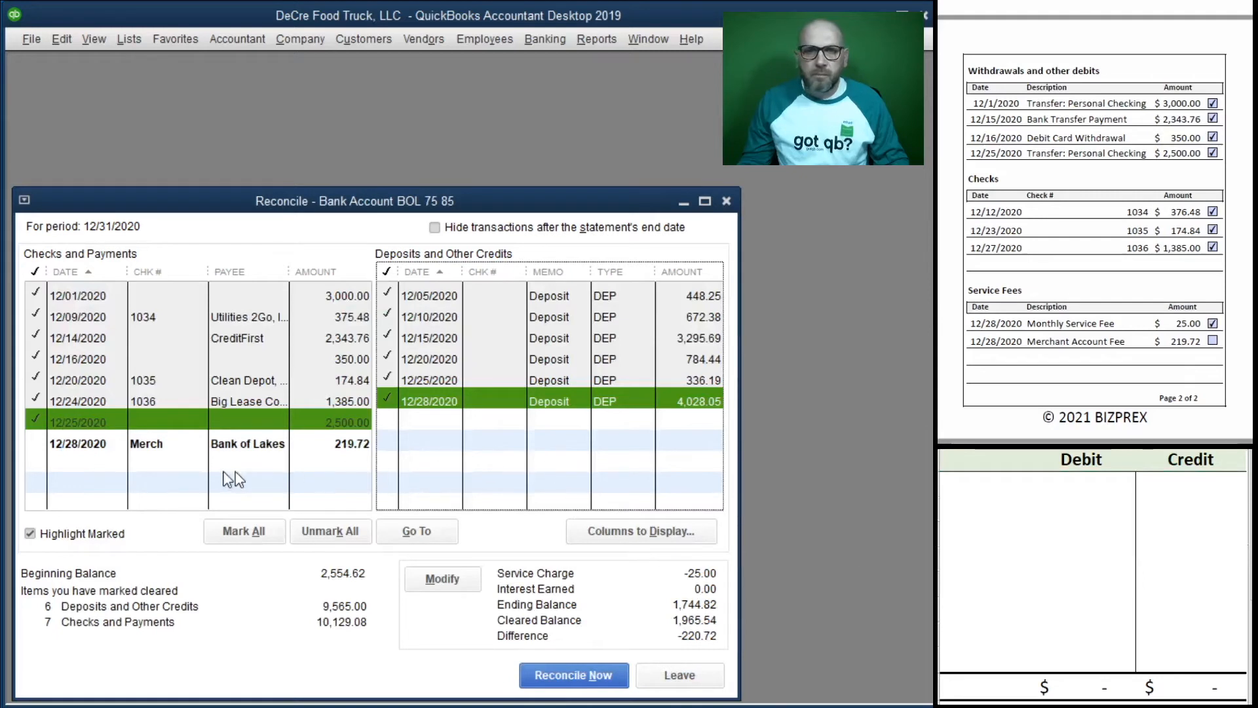
left_click(31, 441)
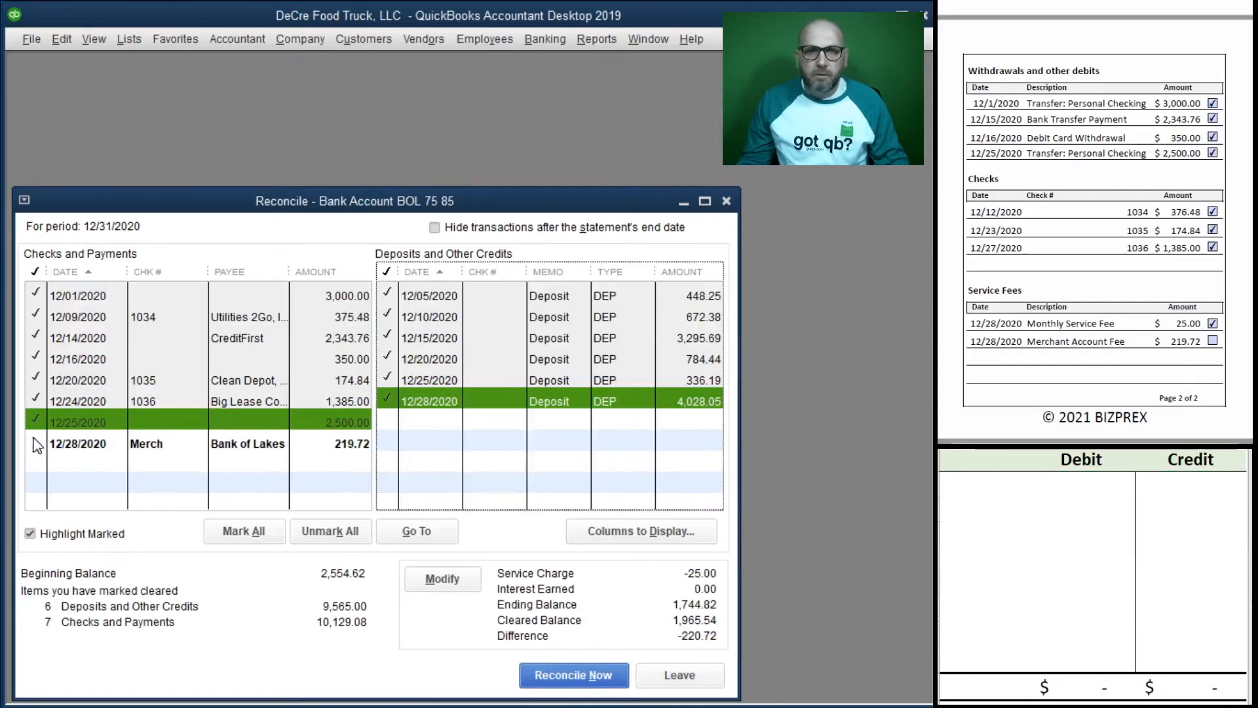
left_click(1211, 340)
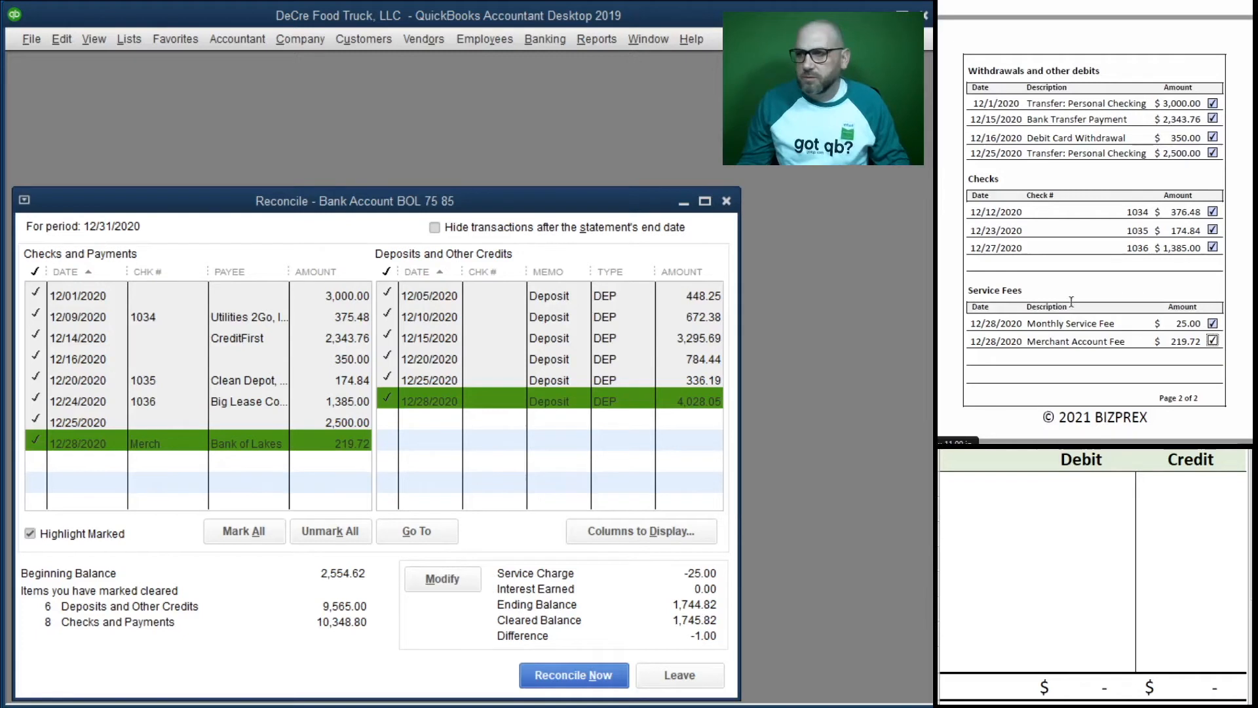
Step: Unmark check 1034 on the bank statement and in the reconciliation's checks and payments
left_click(1212, 212)
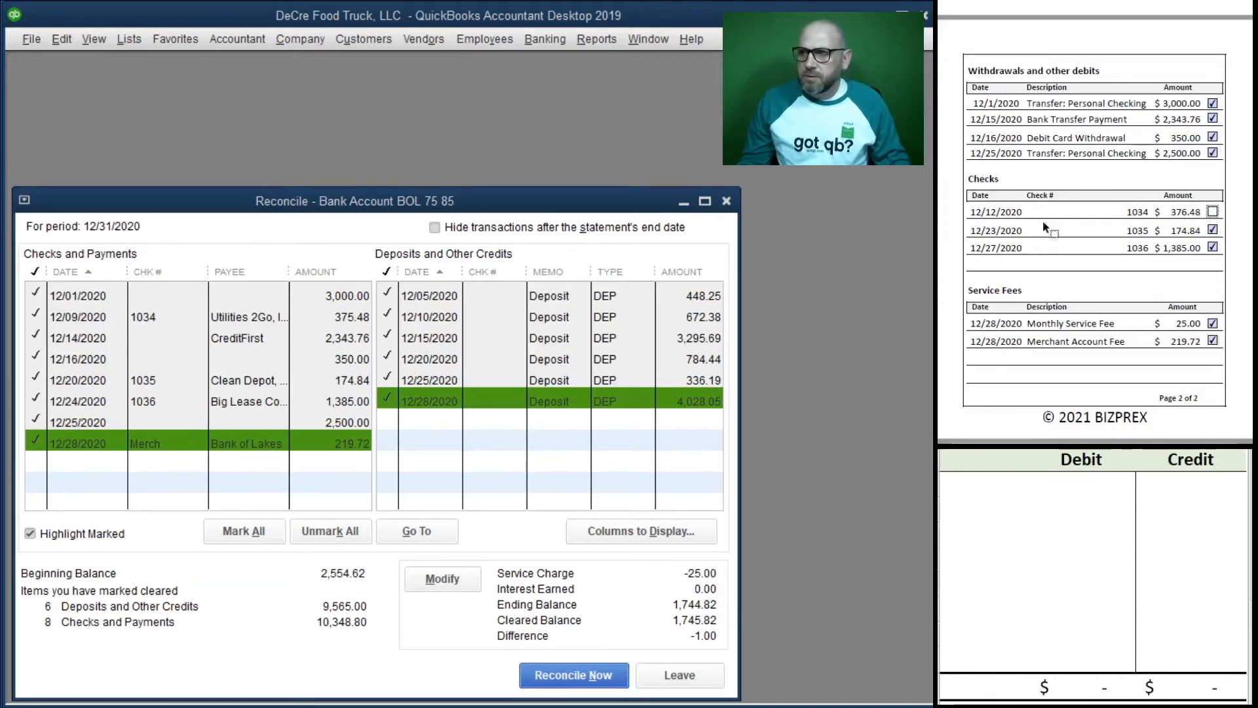
left_click(36, 316)
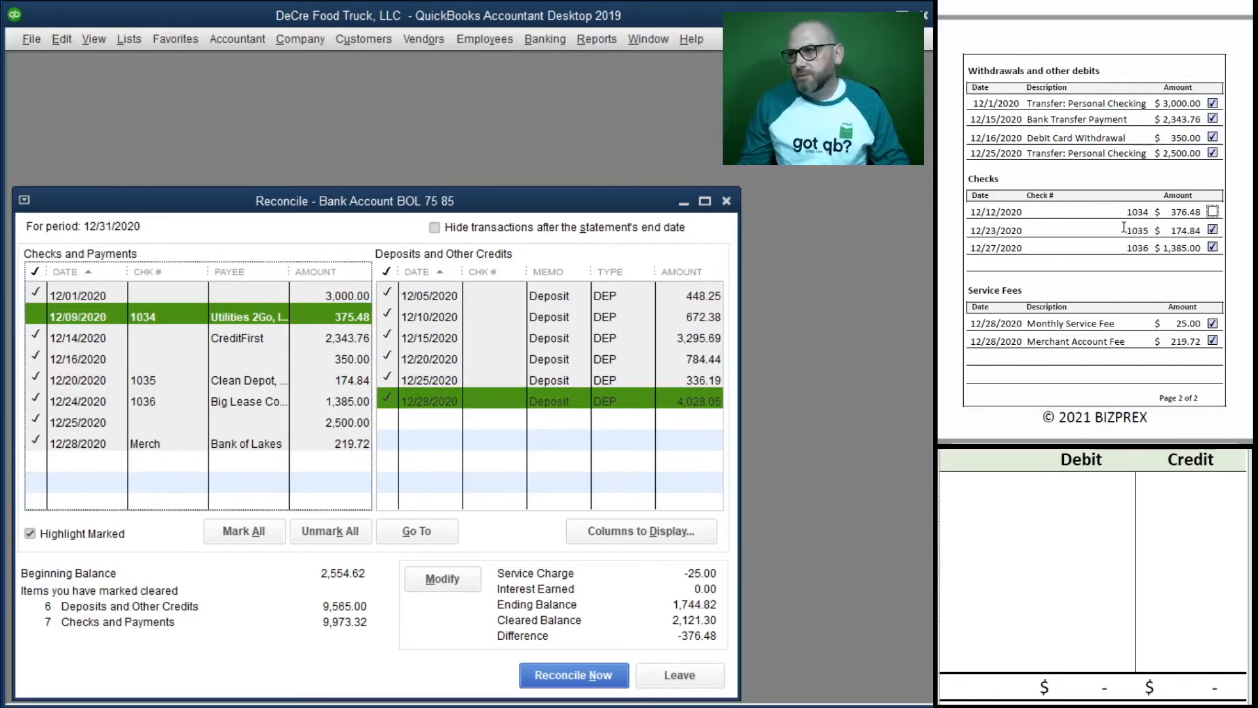
Step: Examine the scanned check 1034 and the matching Utilities 2GO invoice to compare their amounts with the recorded payment
scroll(1123, 227, "up", 20)
scroll(1089, 253, "down", 20)
scroll(1072, 253, "down", 15)
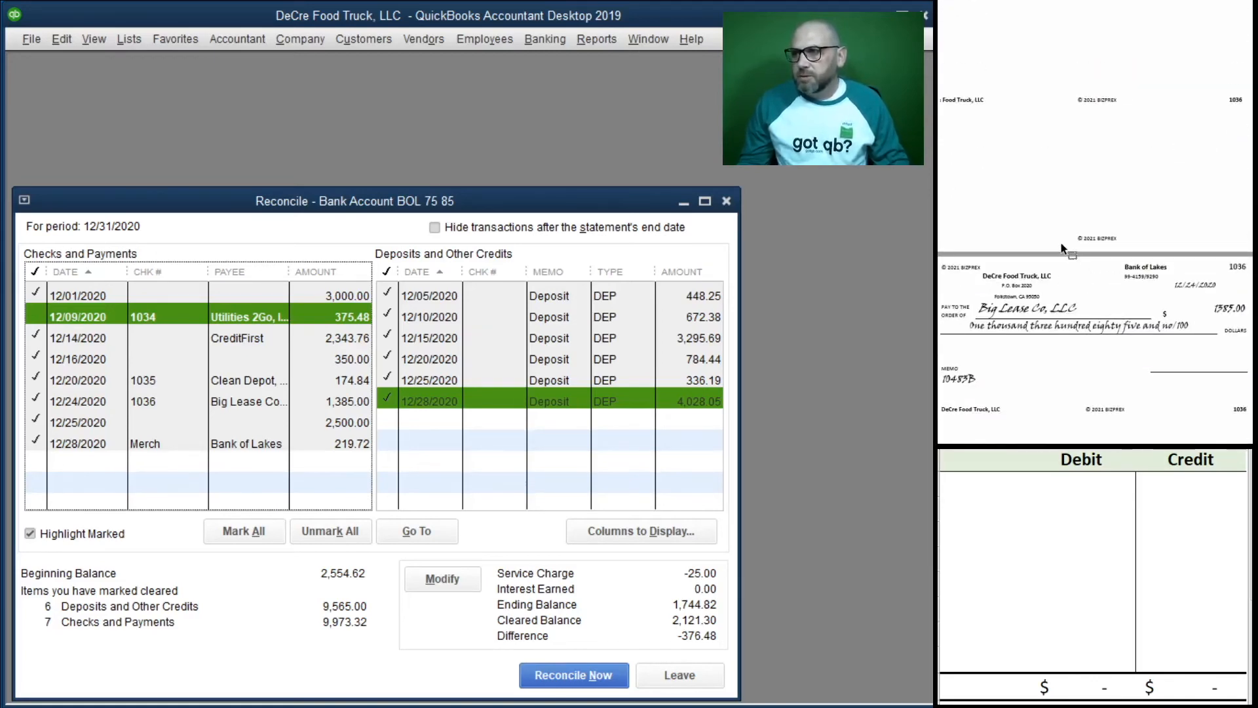
scroll(1061, 247, "up", 10)
scroll(1062, 247, "down", 12)
scroll(1059, 239, "up", 10)
scroll(1060, 237, "up", 8)
scroll(1059, 235, "up", 8)
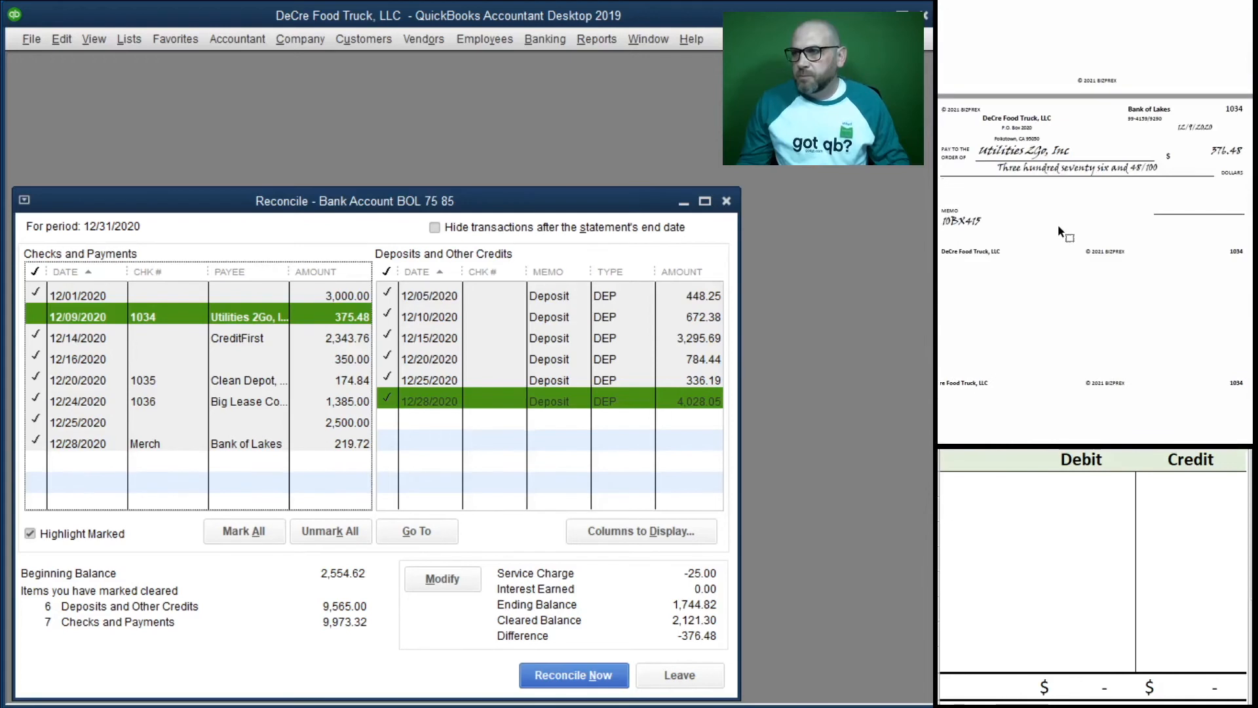
scroll(1059, 226, "down", 3)
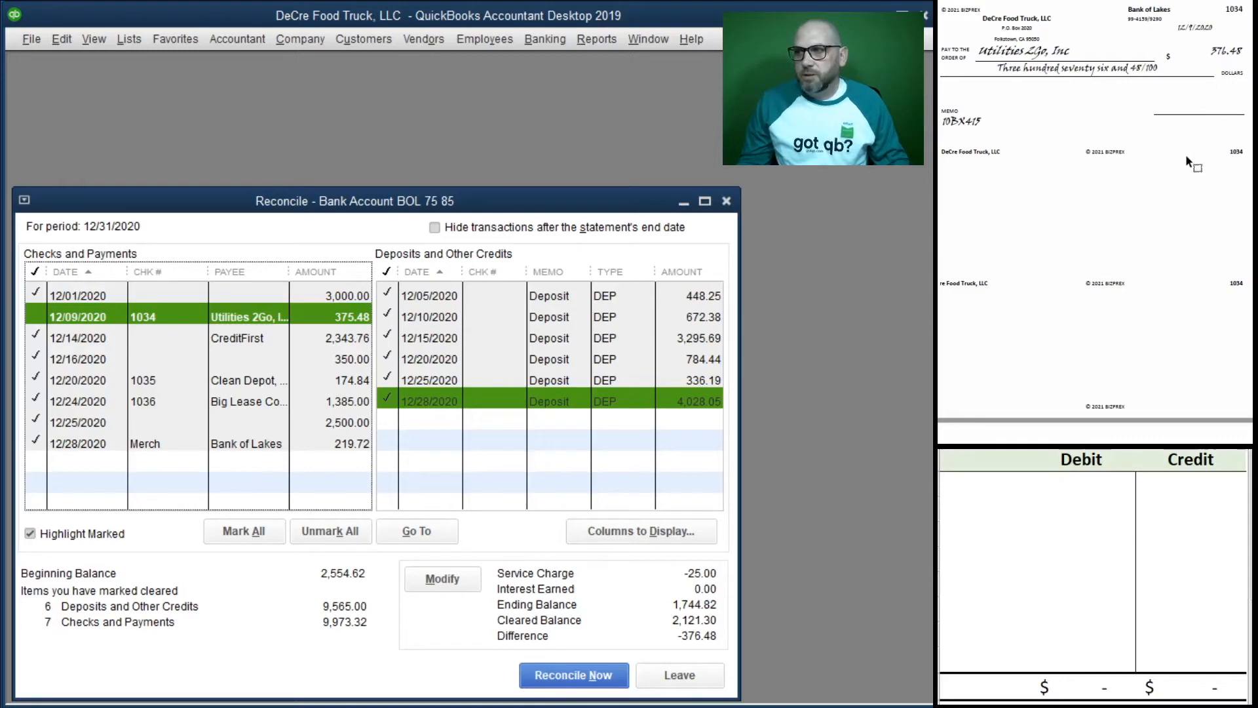
scroll(1182, 157, "down", 10)
scroll(1126, 151, "up", 10)
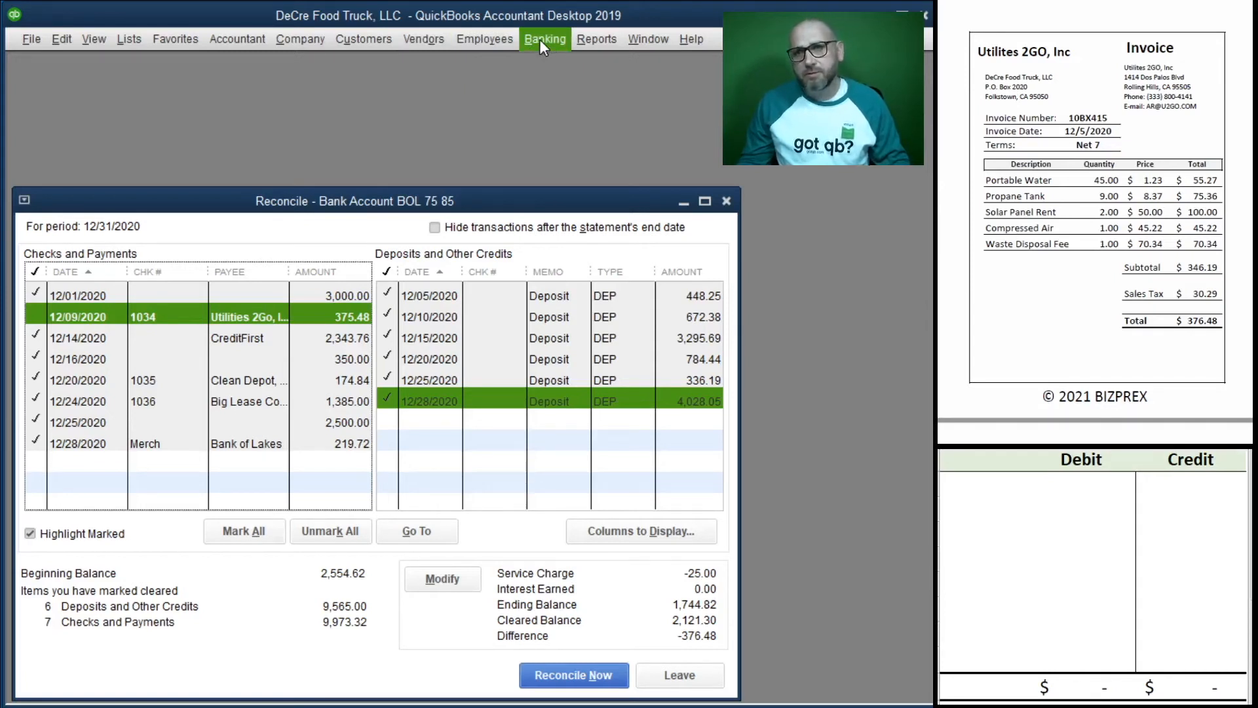
Step: Create a custom transaction detail report filtered to amounts equal to 375.48
left_click(586, 42)
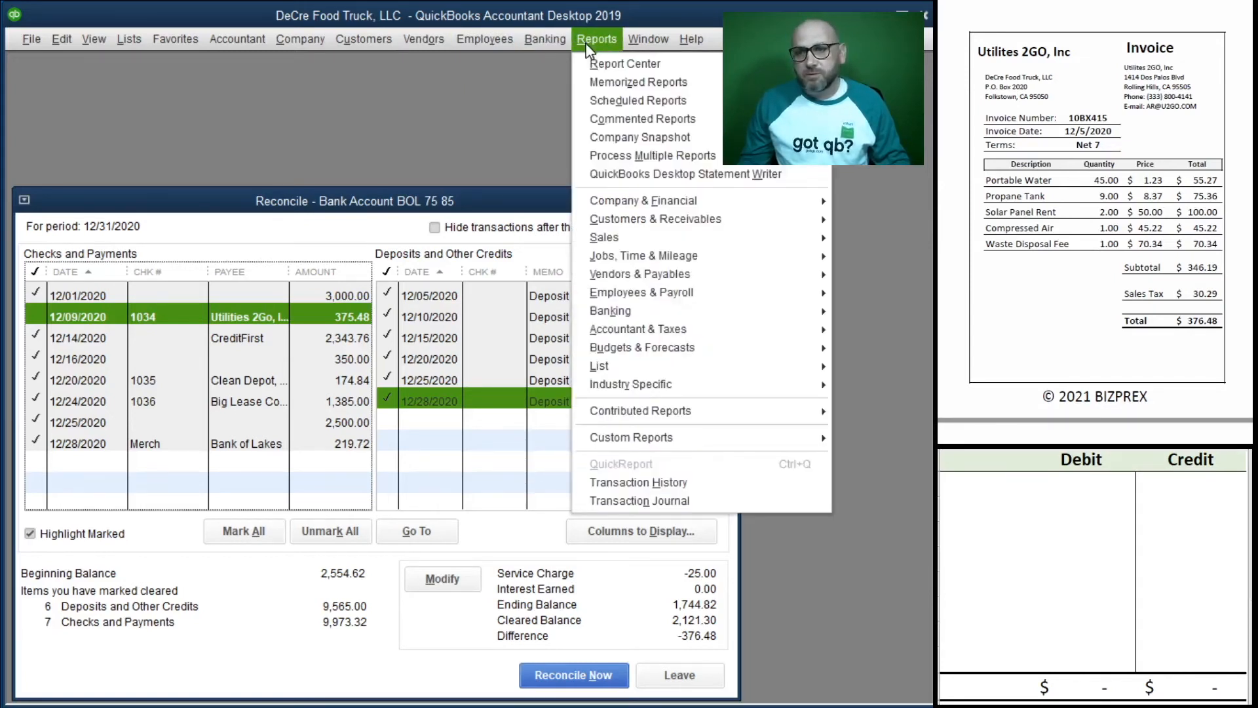
mouse_move(781, 434)
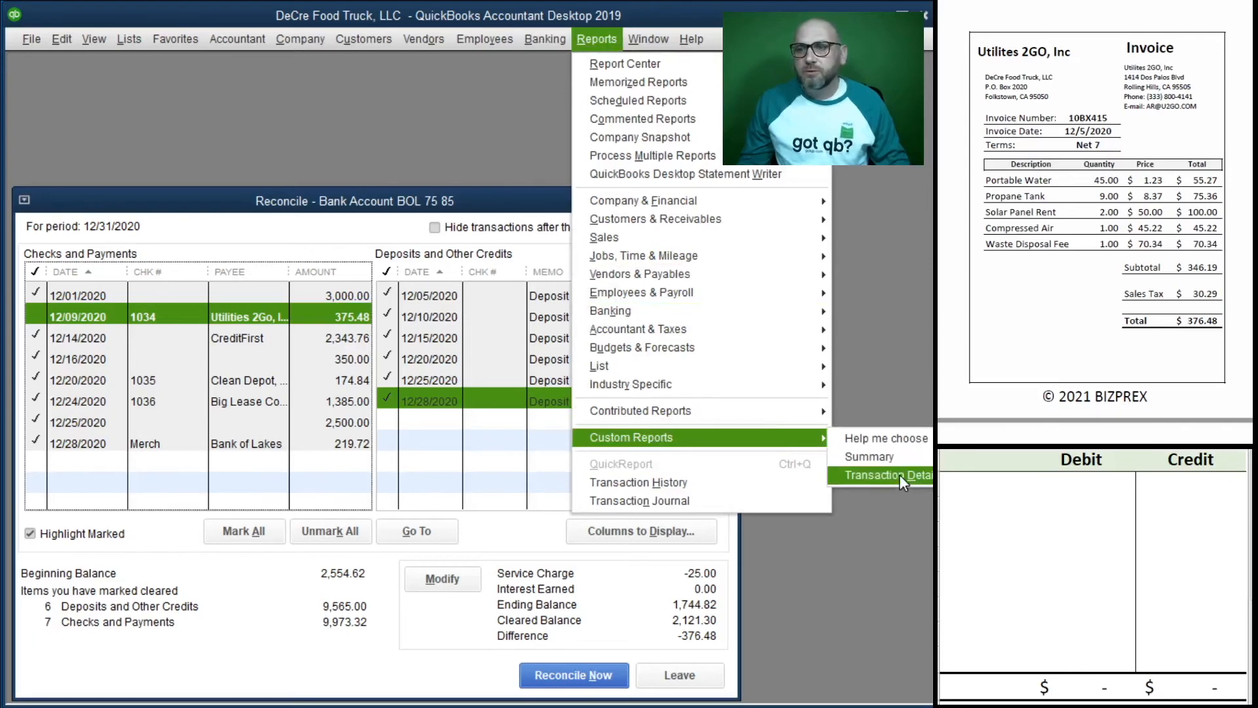
left_click(899, 475)
left_click_drag(507, 234, 547, 232)
left_click(274, 263)
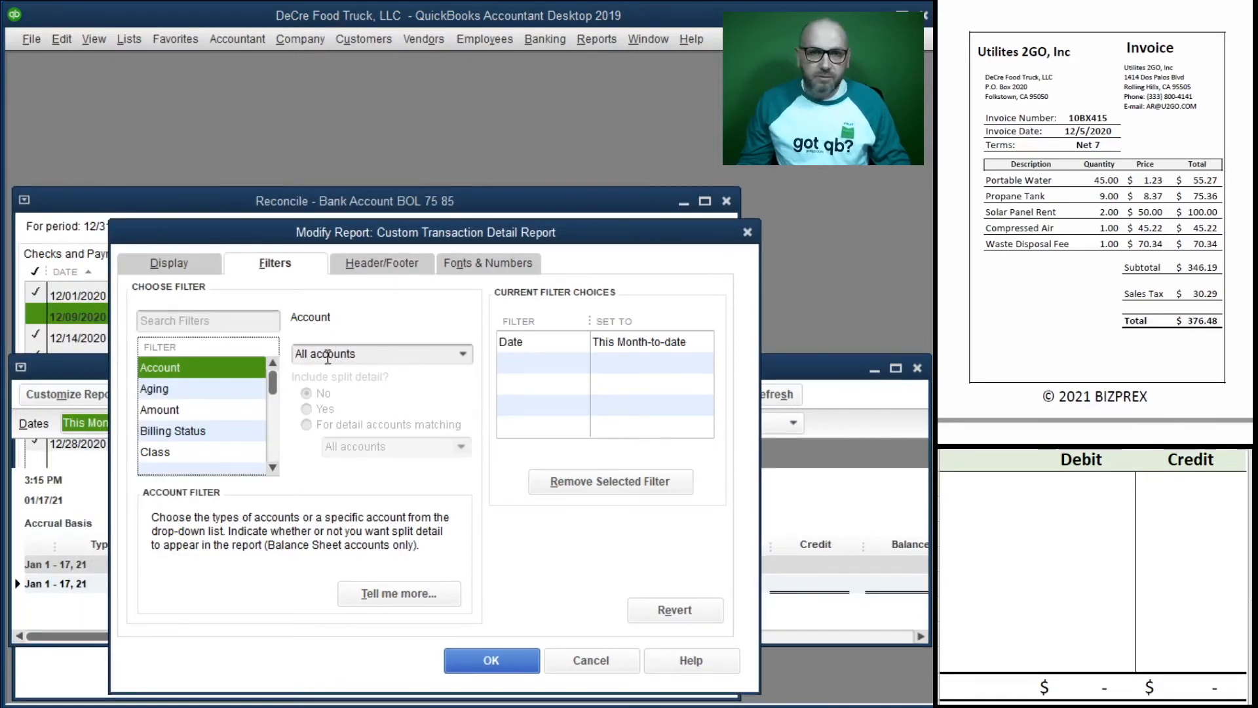
left_click_drag(580, 236, 543, 345)
left_click(199, 518)
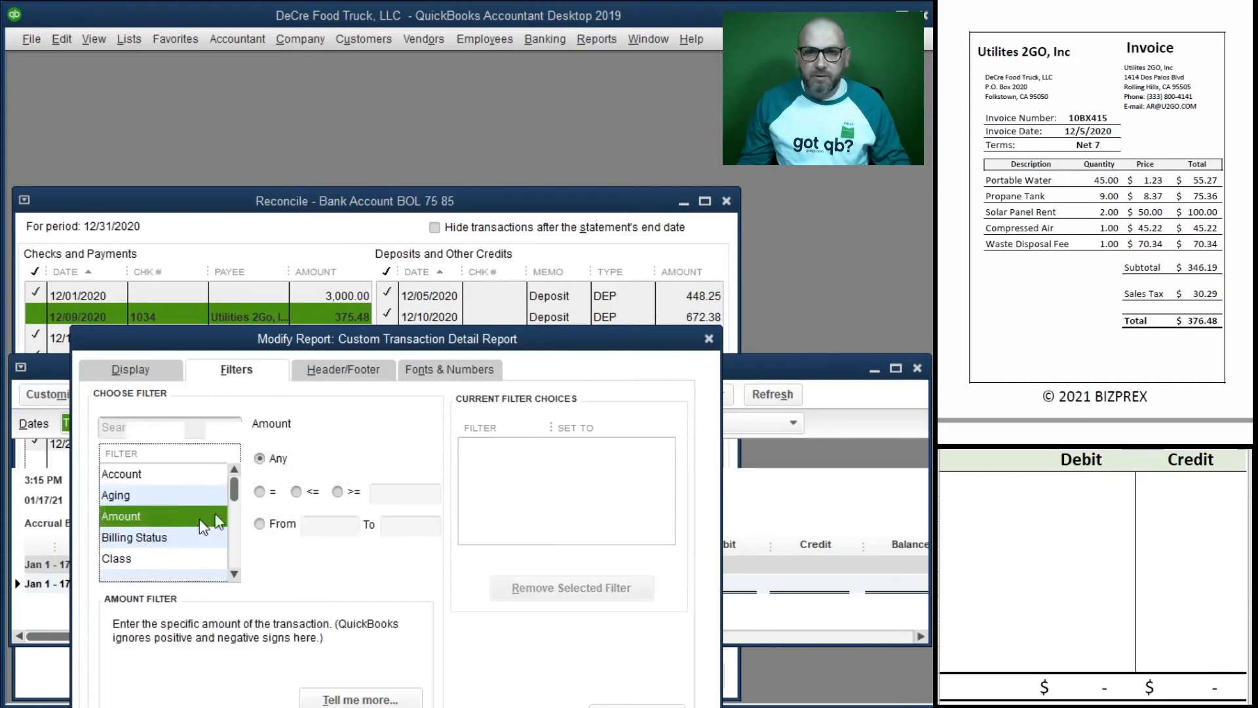
left_click(259, 491)
left_click(407, 493)
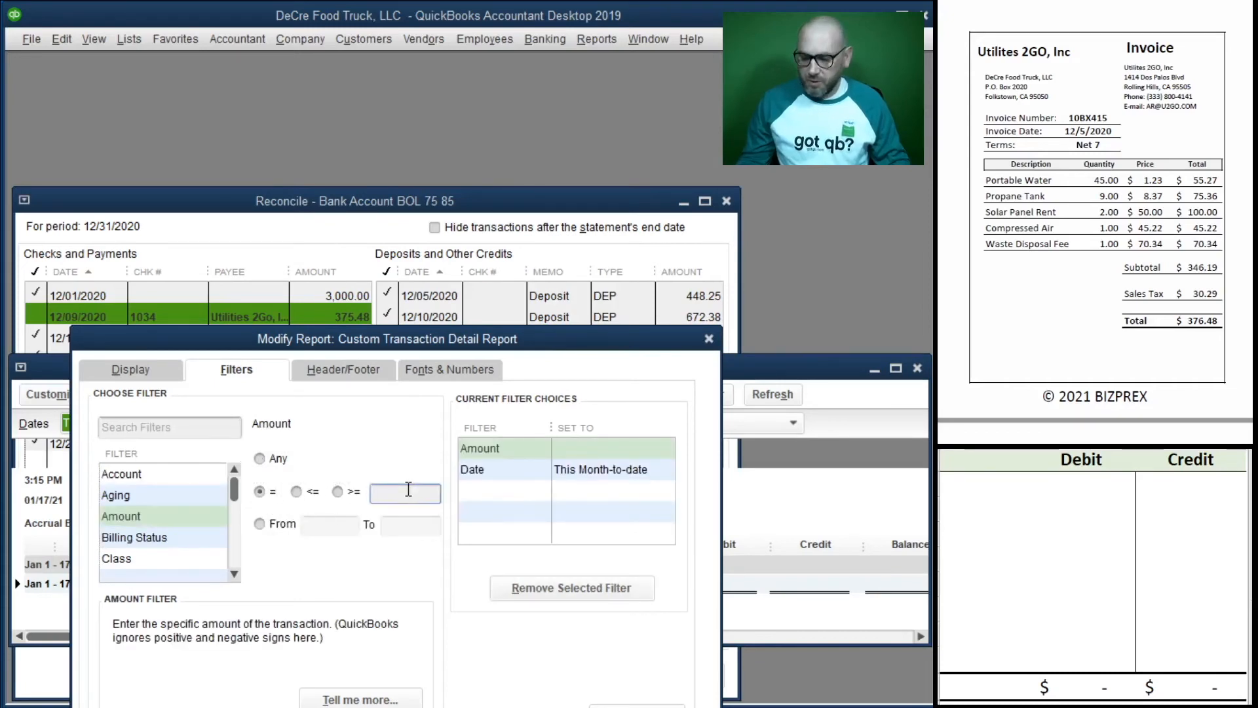
type("375.48")
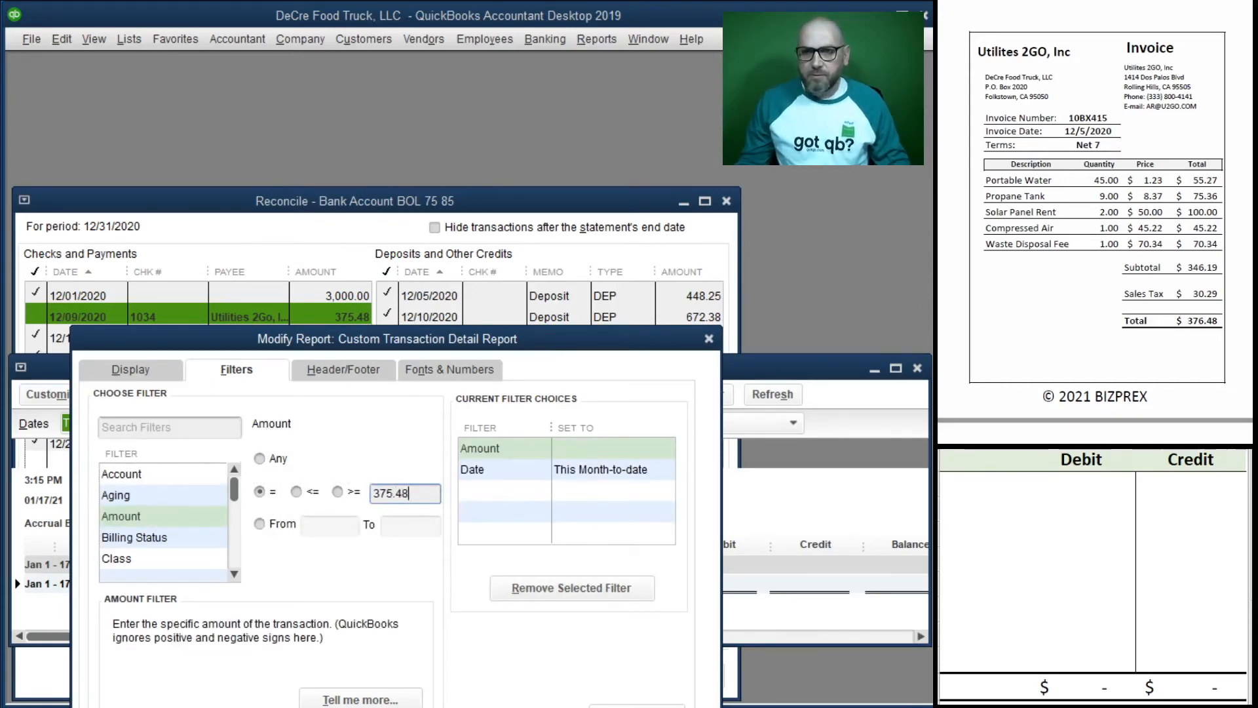
key("Return")
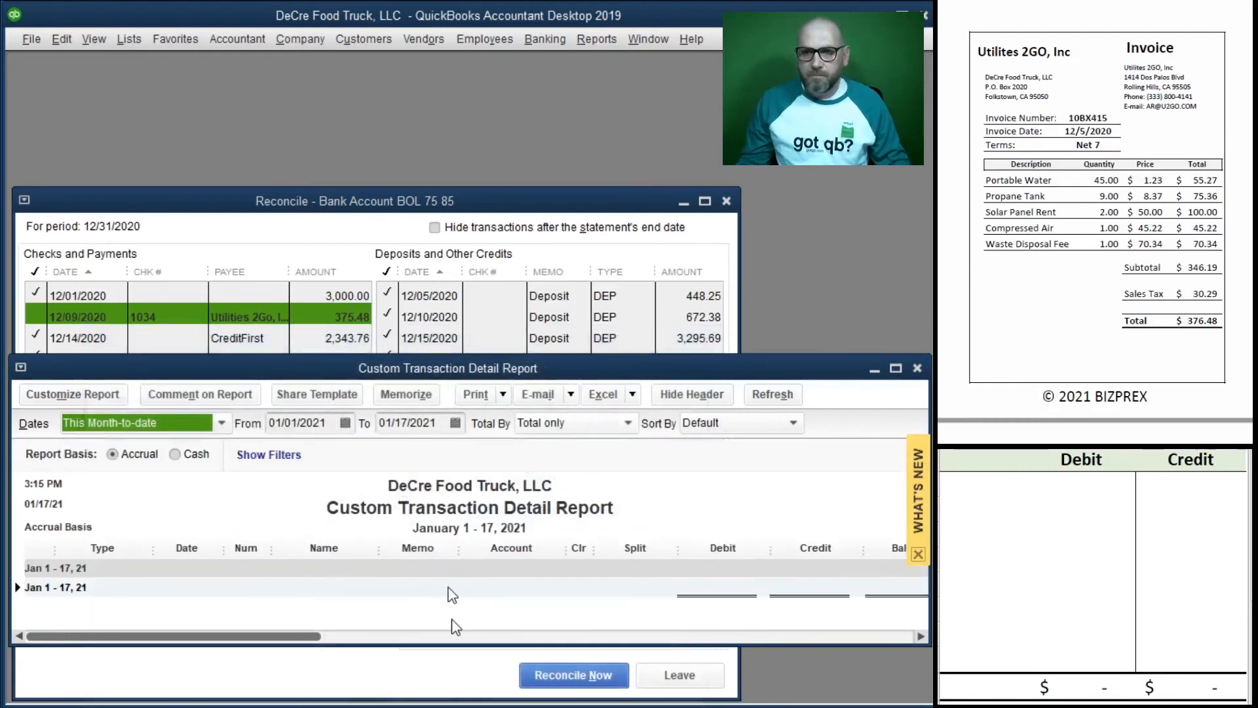
Step: Set the report's date range from 01/01/2020 to 12/31/2020, and move and enlarge the report window
left_click(335, 420)
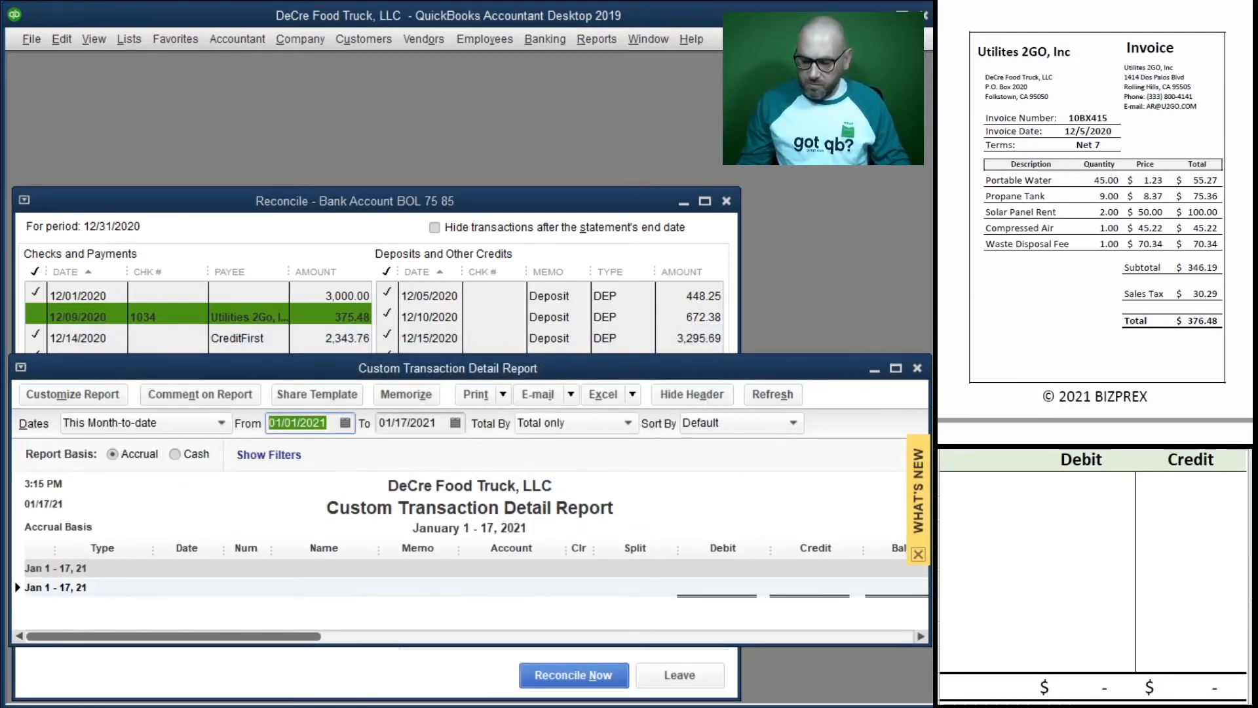
type("01/01/")
type("20")
key("Tab")
type("1")
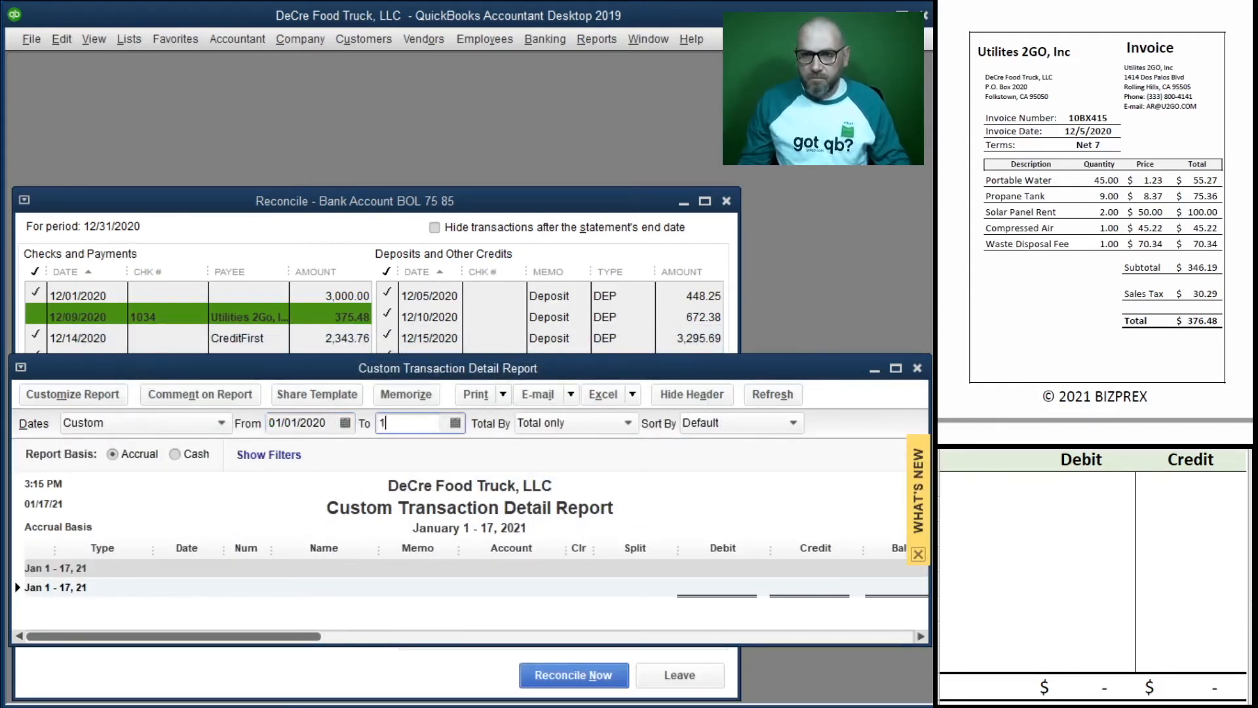
type("2/31/20")
key("Tab")
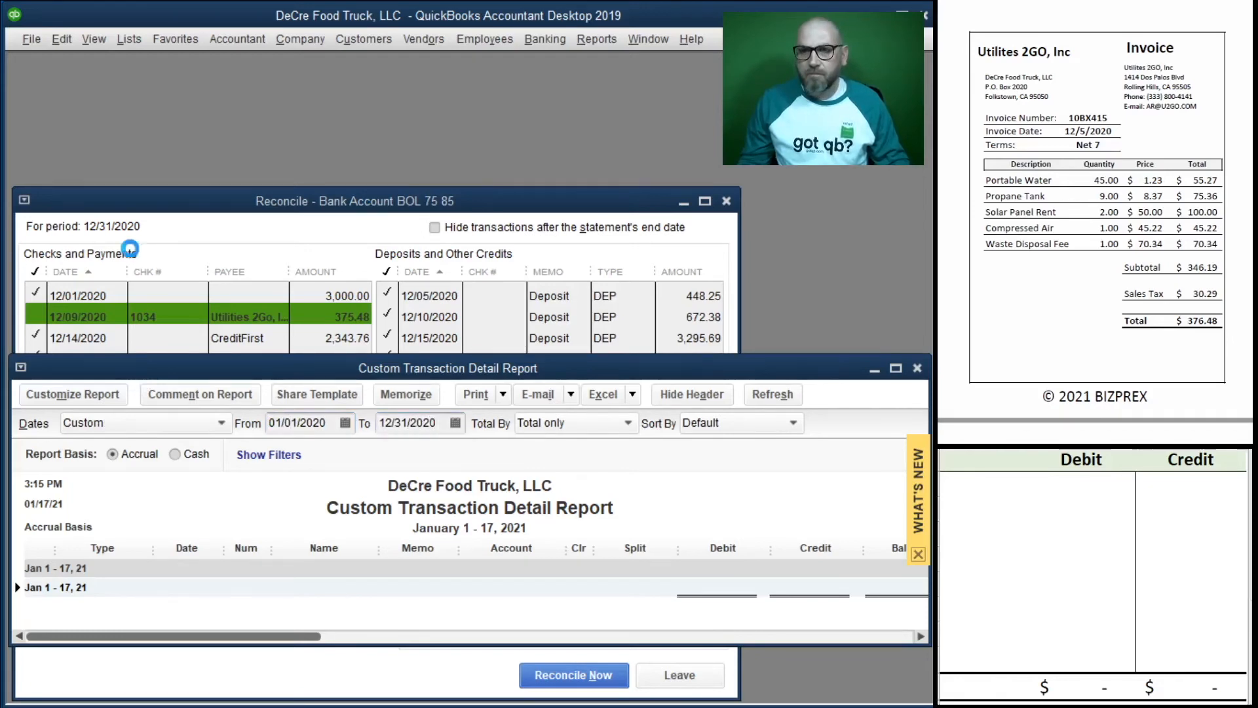
left_click_drag(671, 357, 659, 182)
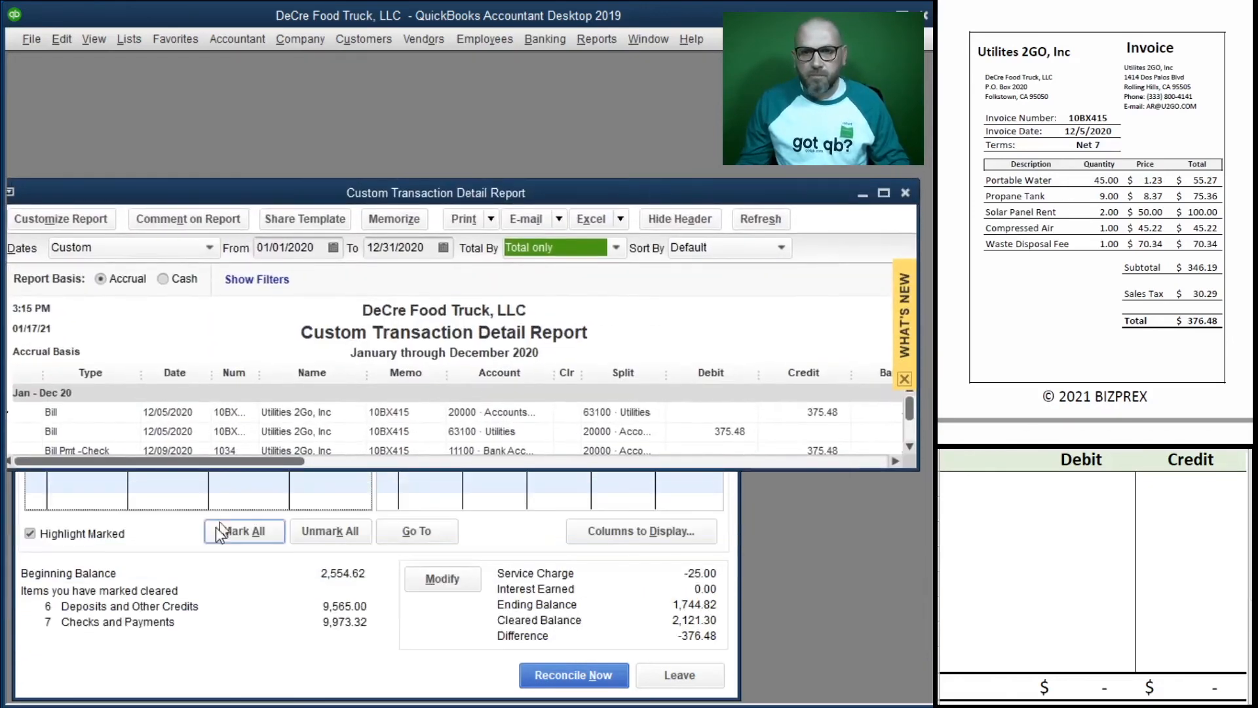
left_click_drag(910, 467, 907, 583)
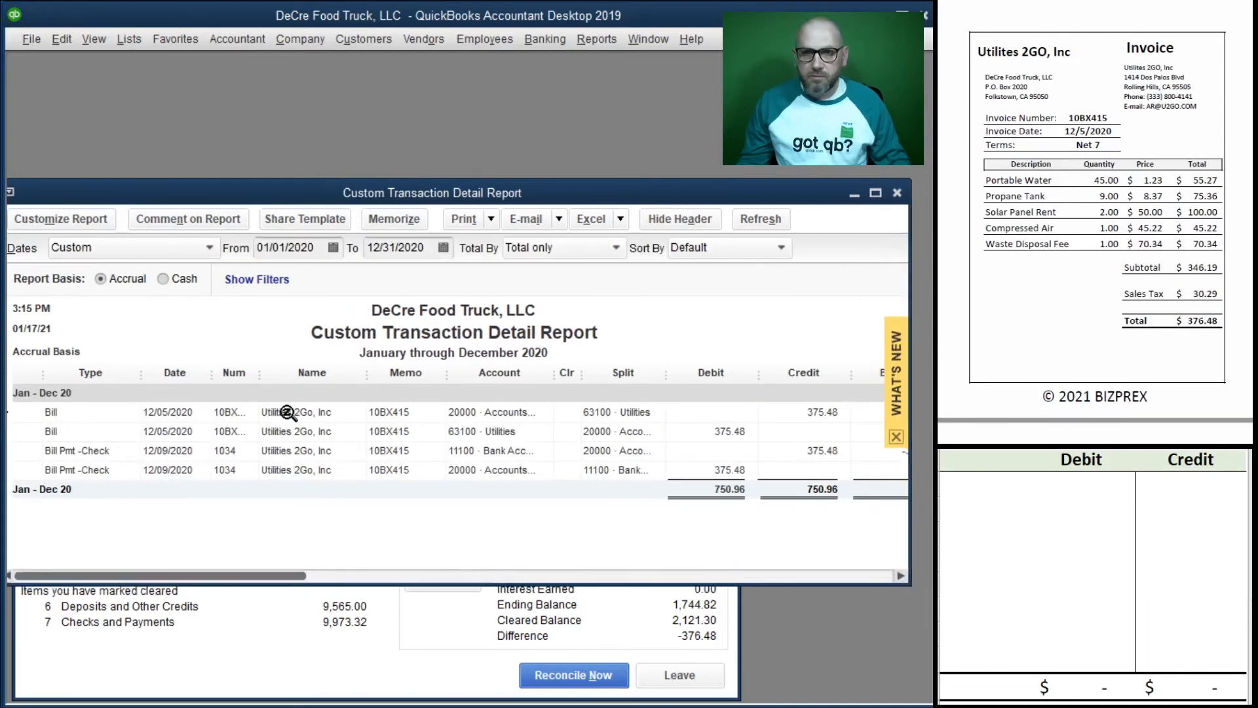
Step: Open the 12/05/2020 Utilities 2Go bill from the report, correct its amount due to 376.48 and save the linked transaction
double_click(283, 411)
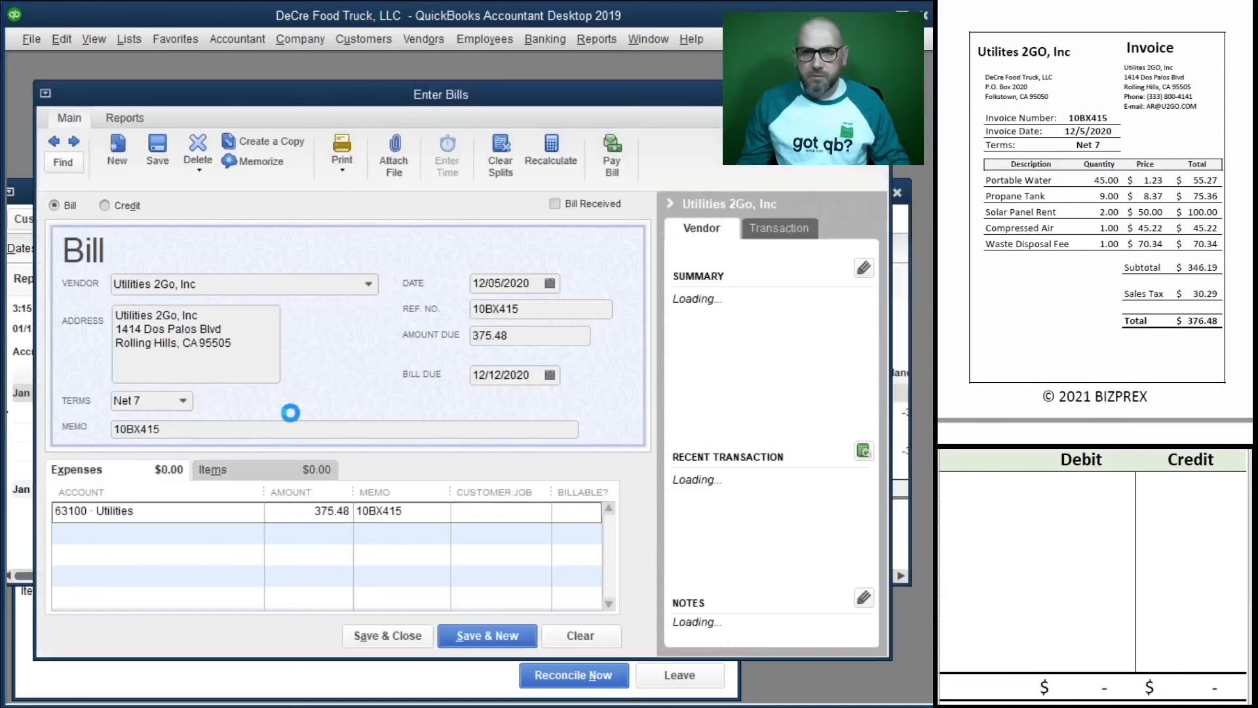
left_click(493, 338)
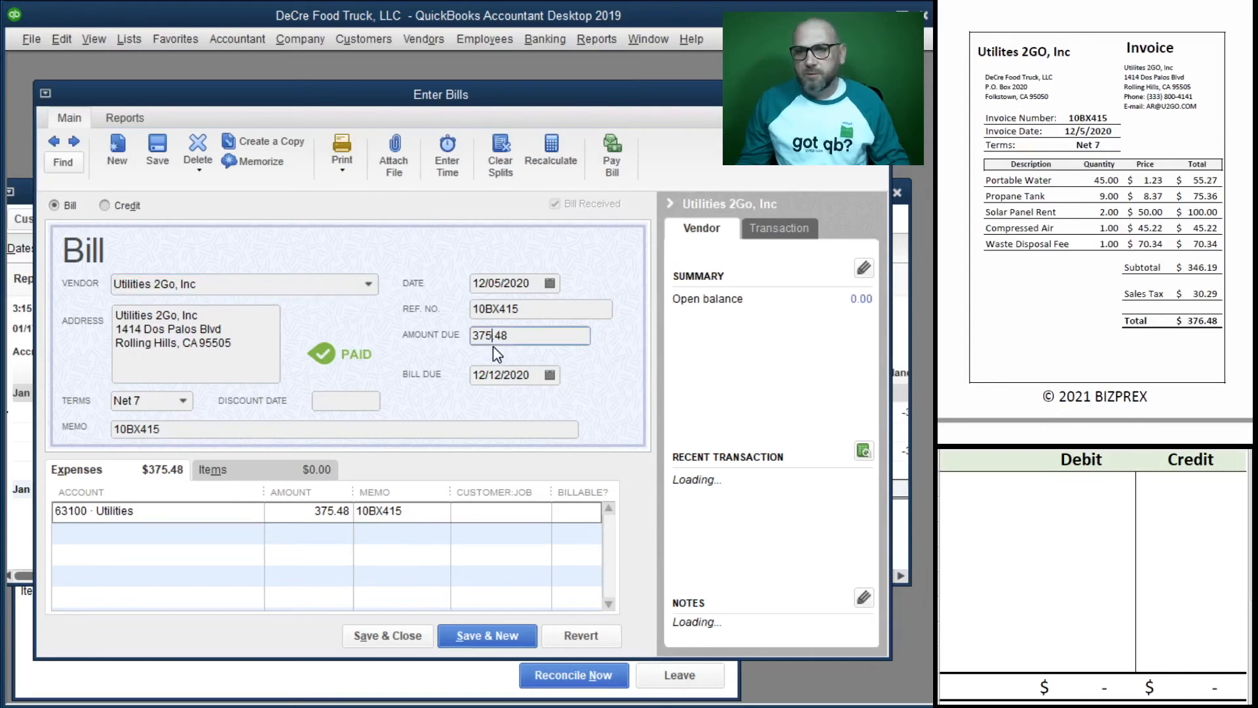
key("BackSpace")
type("6")
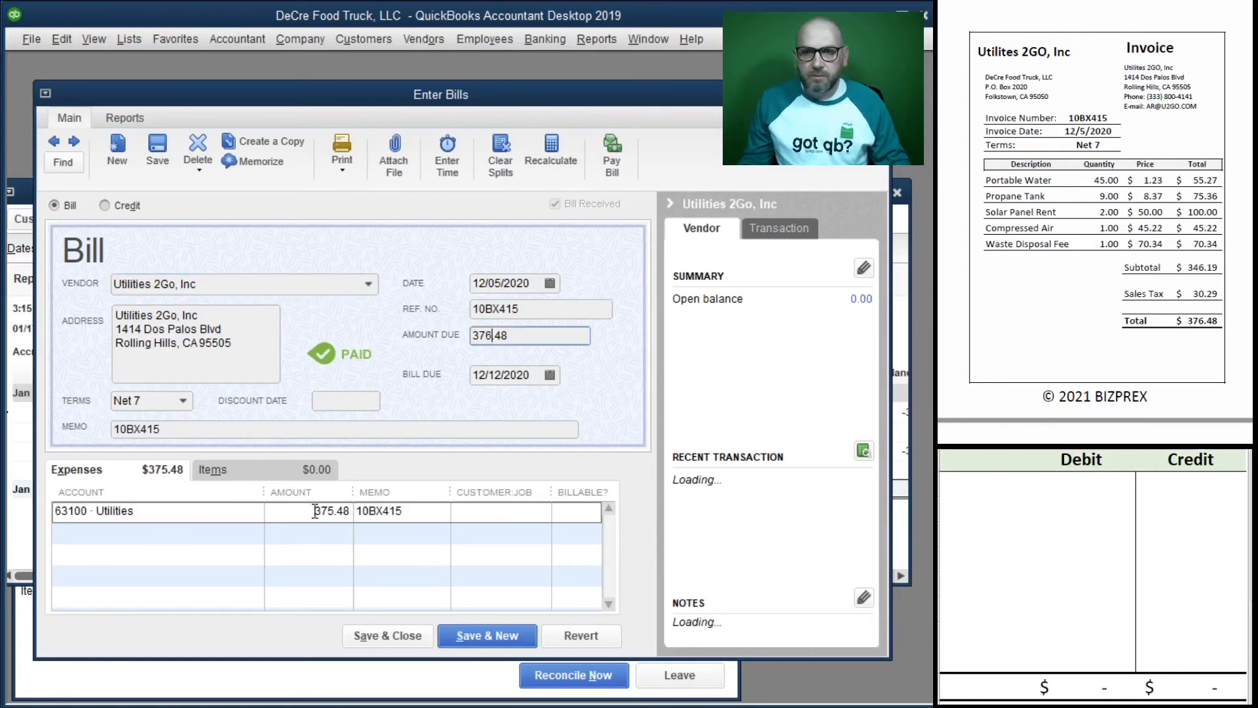
left_click(334, 514)
key("Tab")
key("Tab")
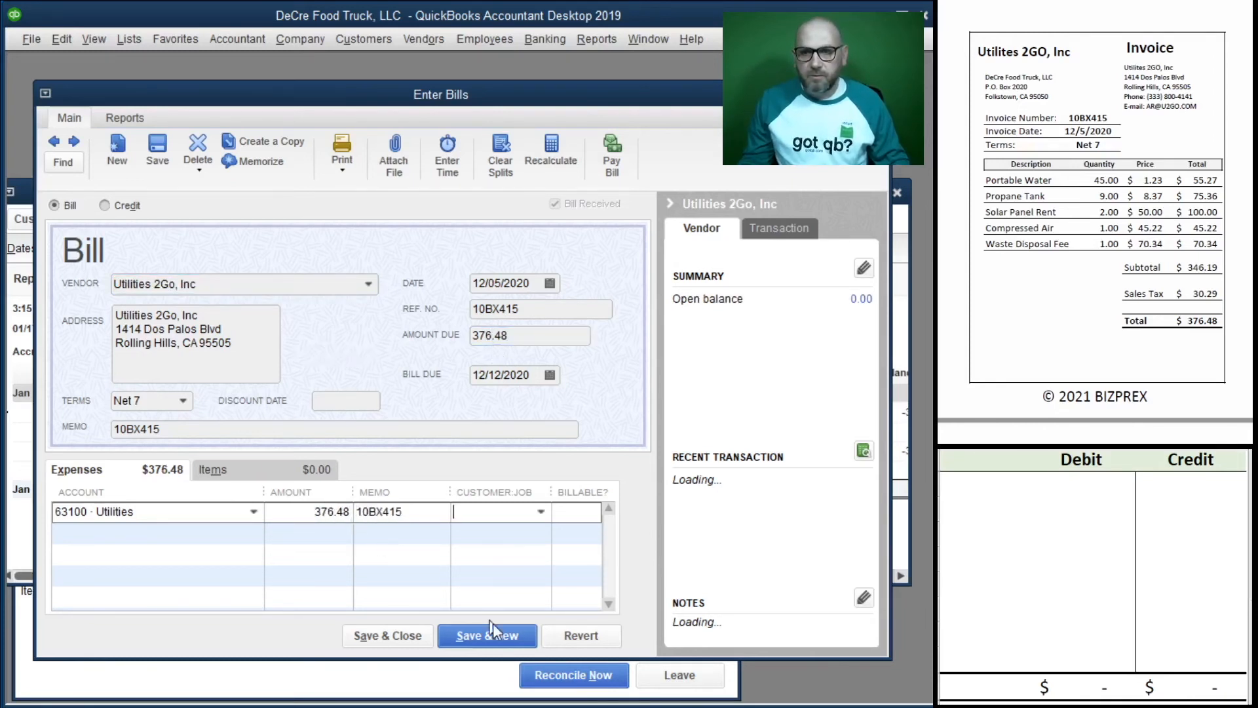
left_click(449, 639)
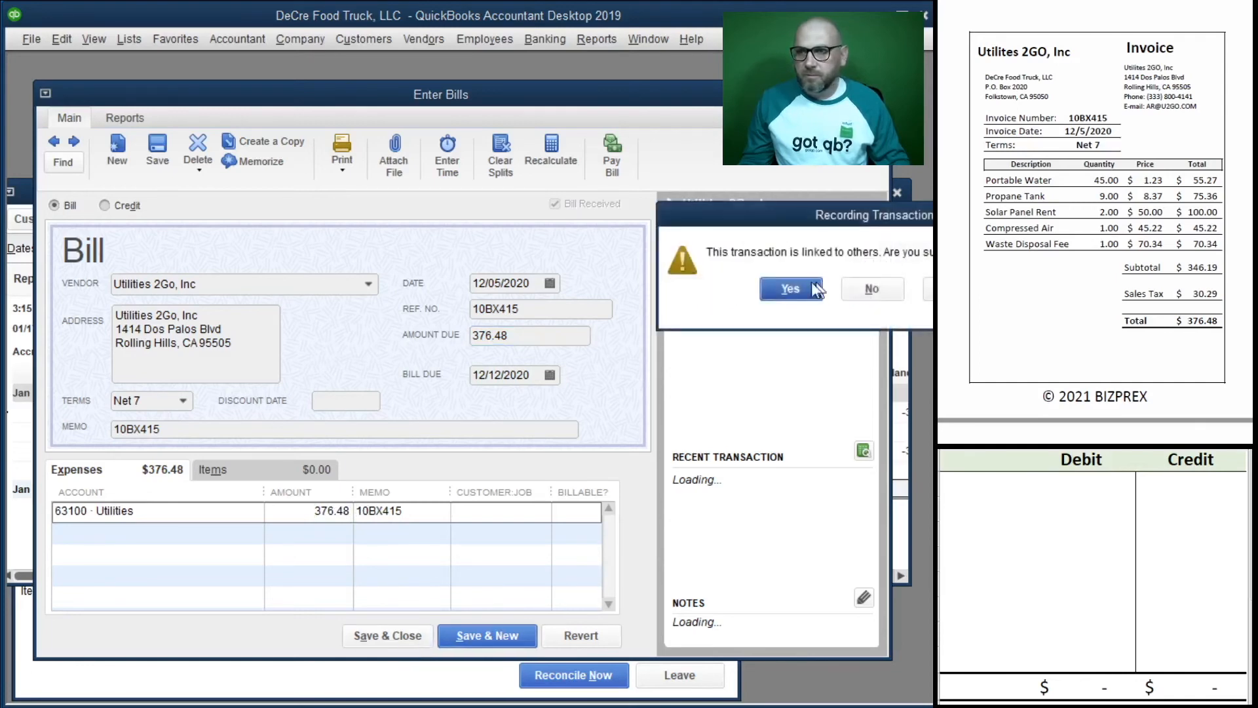
left_click(797, 286)
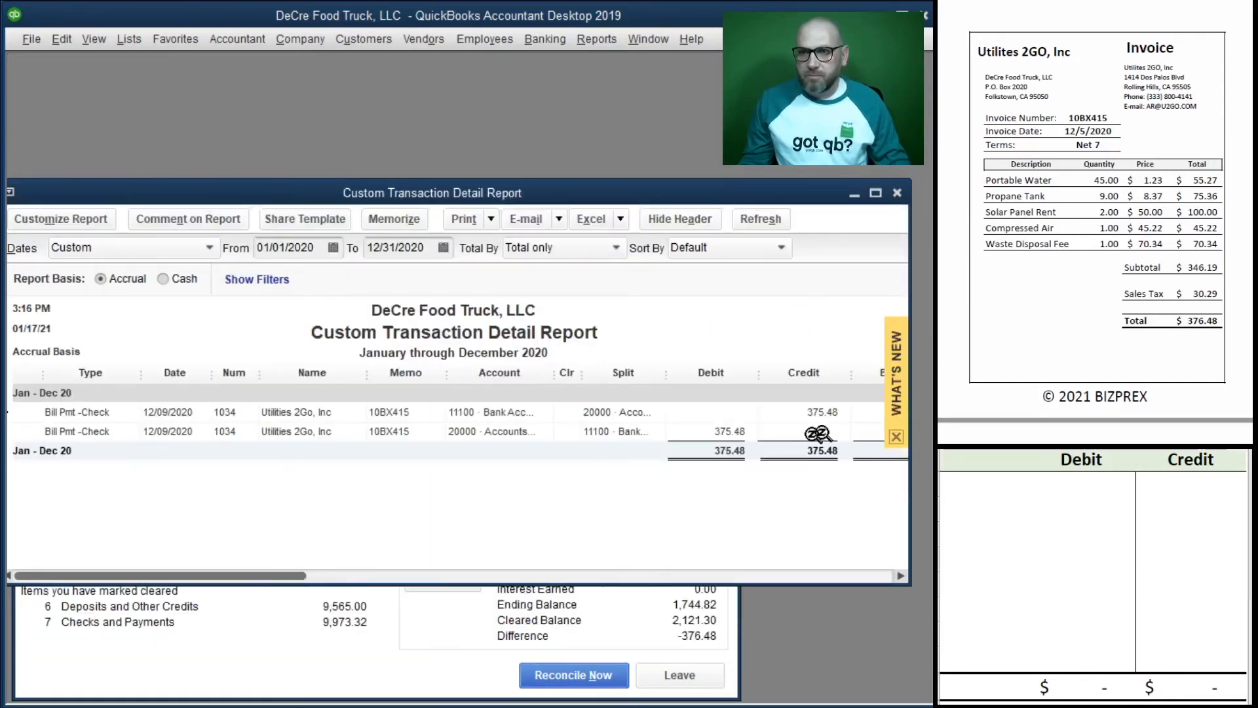
Step: Open bill payment check 1034 from the report, correct its amount to 376.48 and save the change
double_click(613, 414)
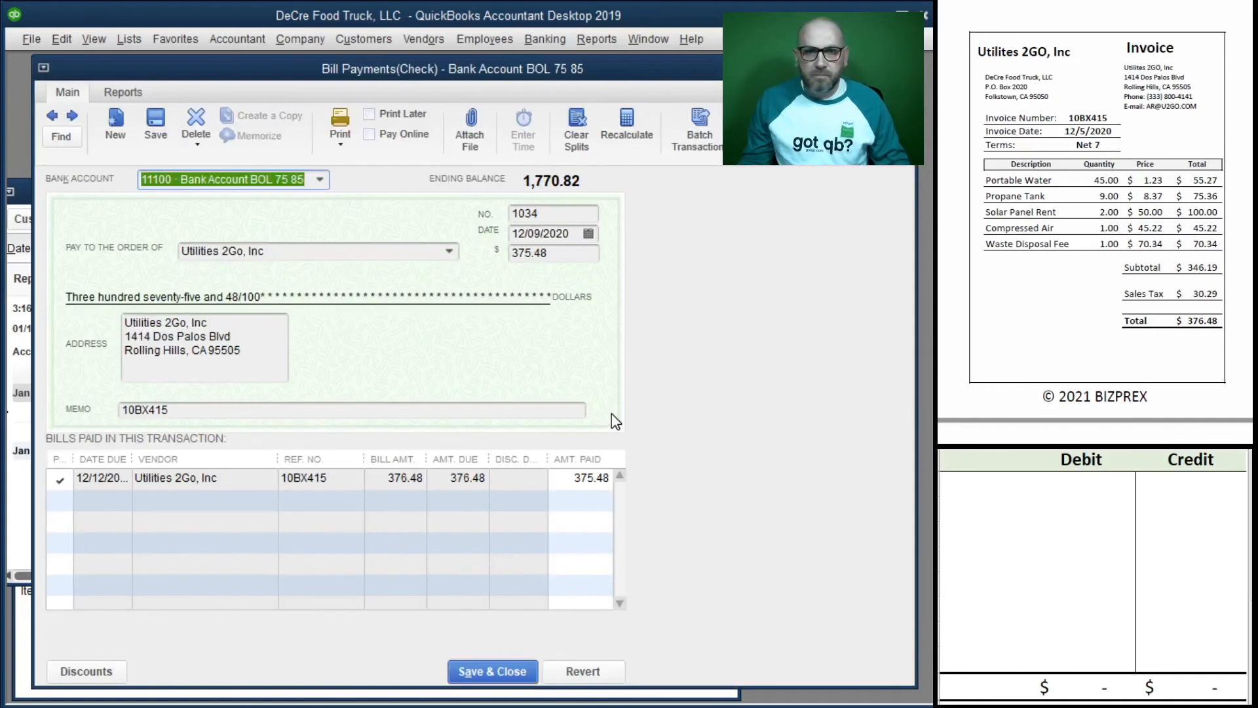
left_click(527, 254)
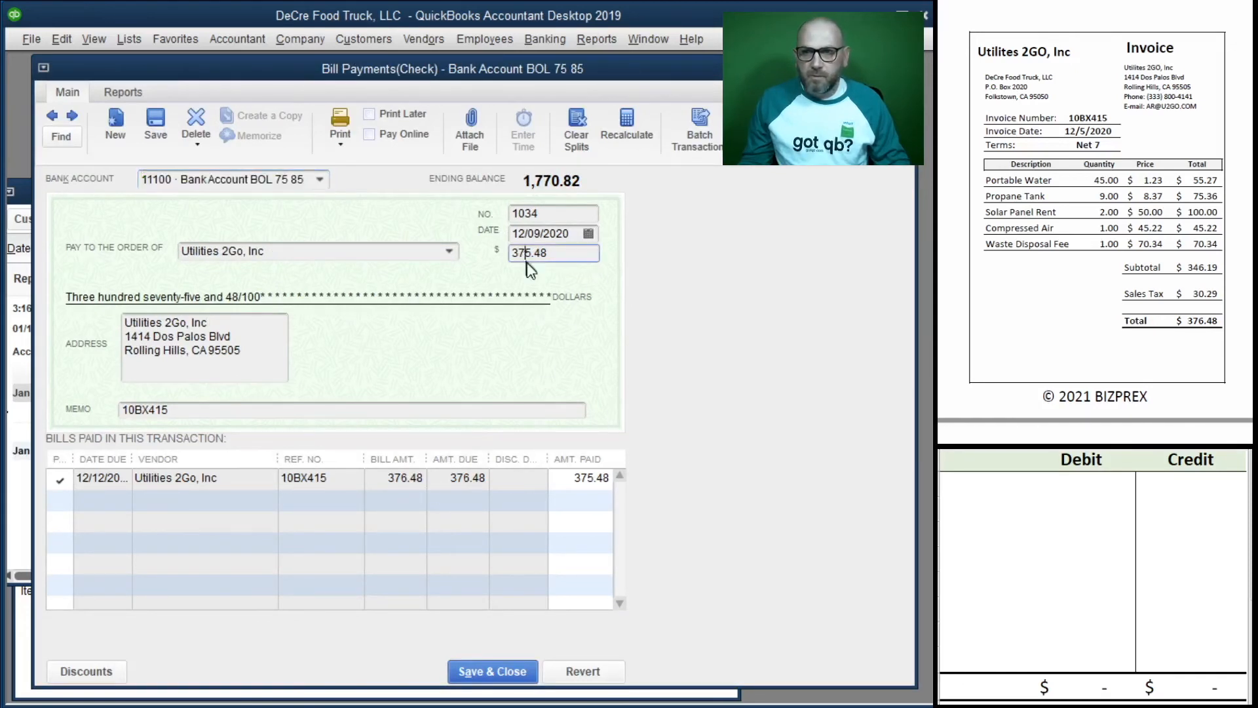
key("BackSpace")
type("6")
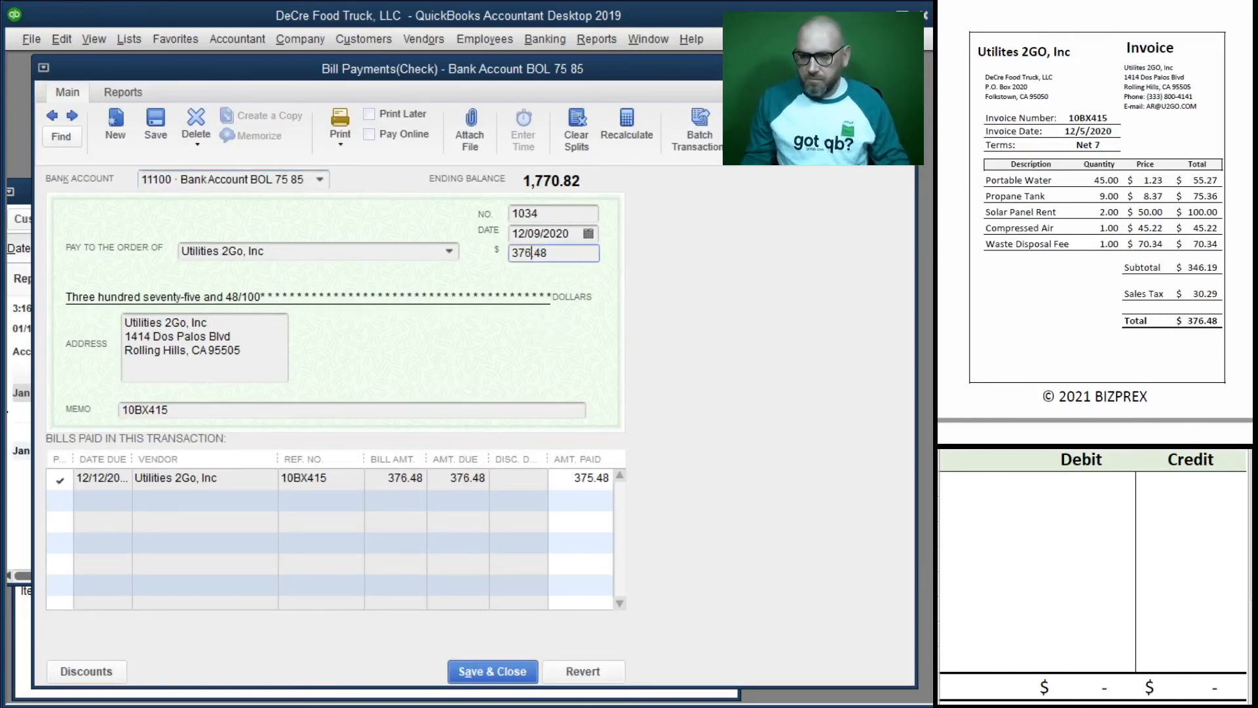
left_click(508, 675)
left_click(790, 472)
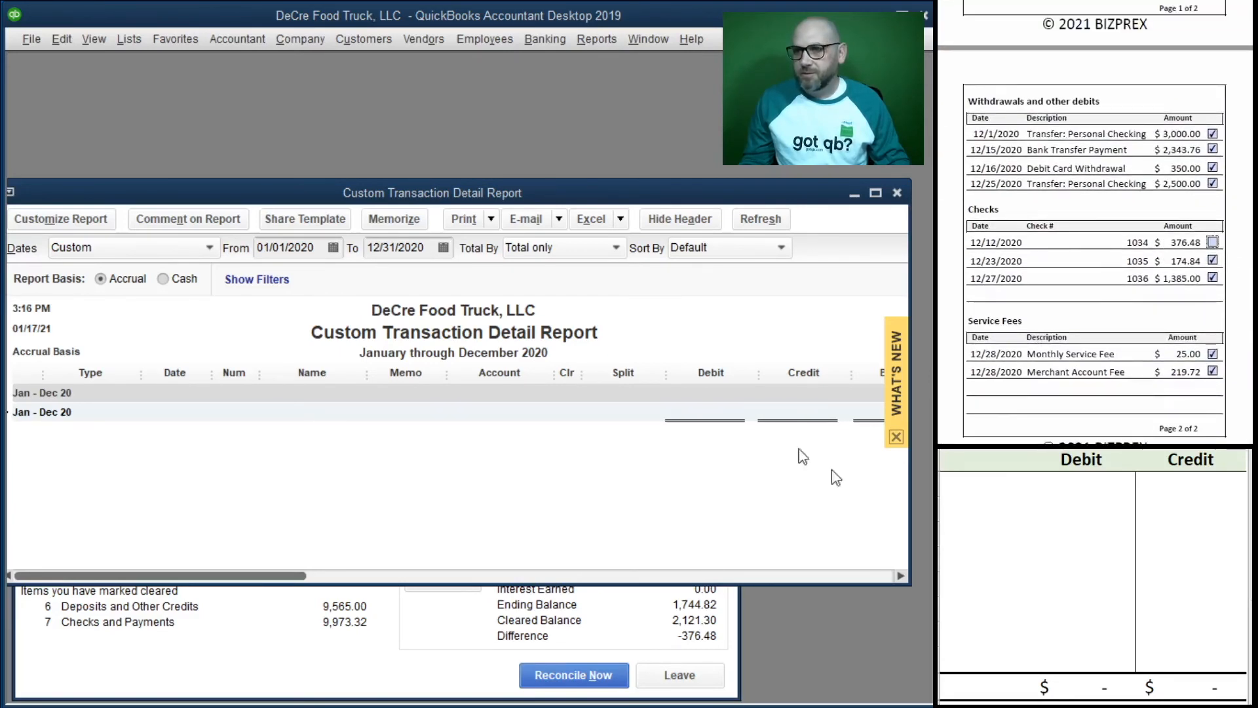
Step: Close the report without memorizing it, and mark check 1034 as cleared on the statement and in the reconciliation
left_click(895, 195)
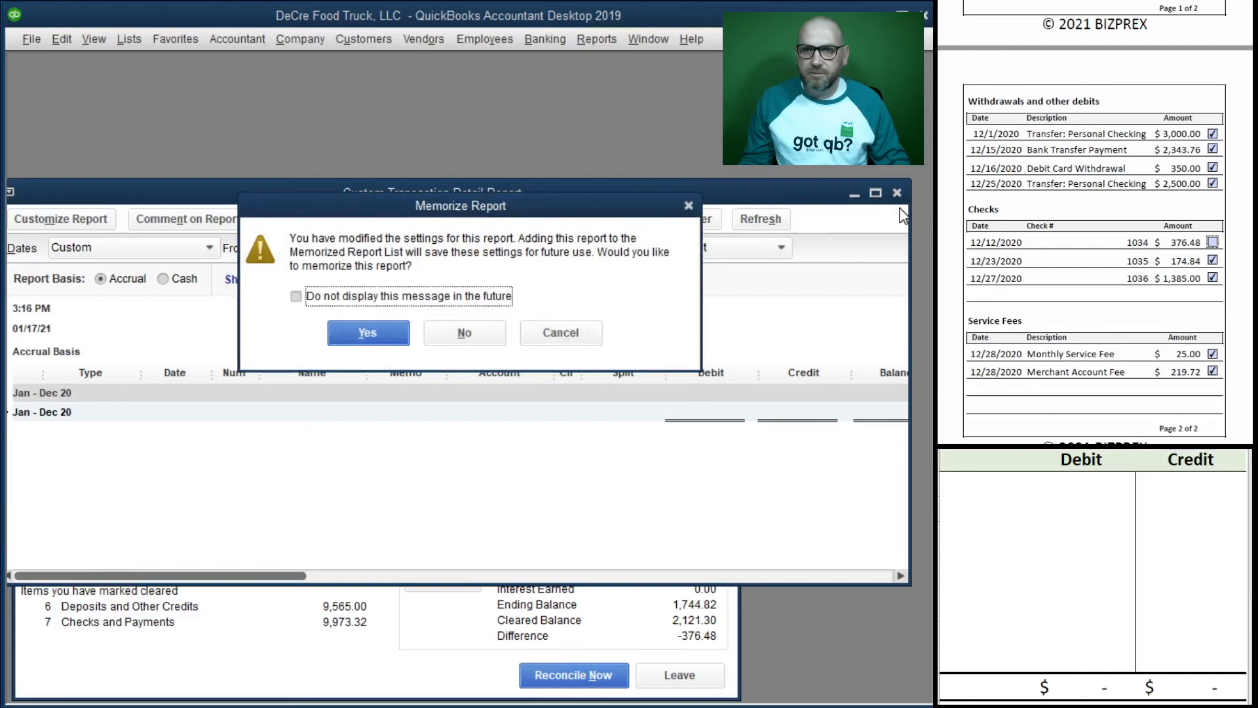
left_click(488, 339)
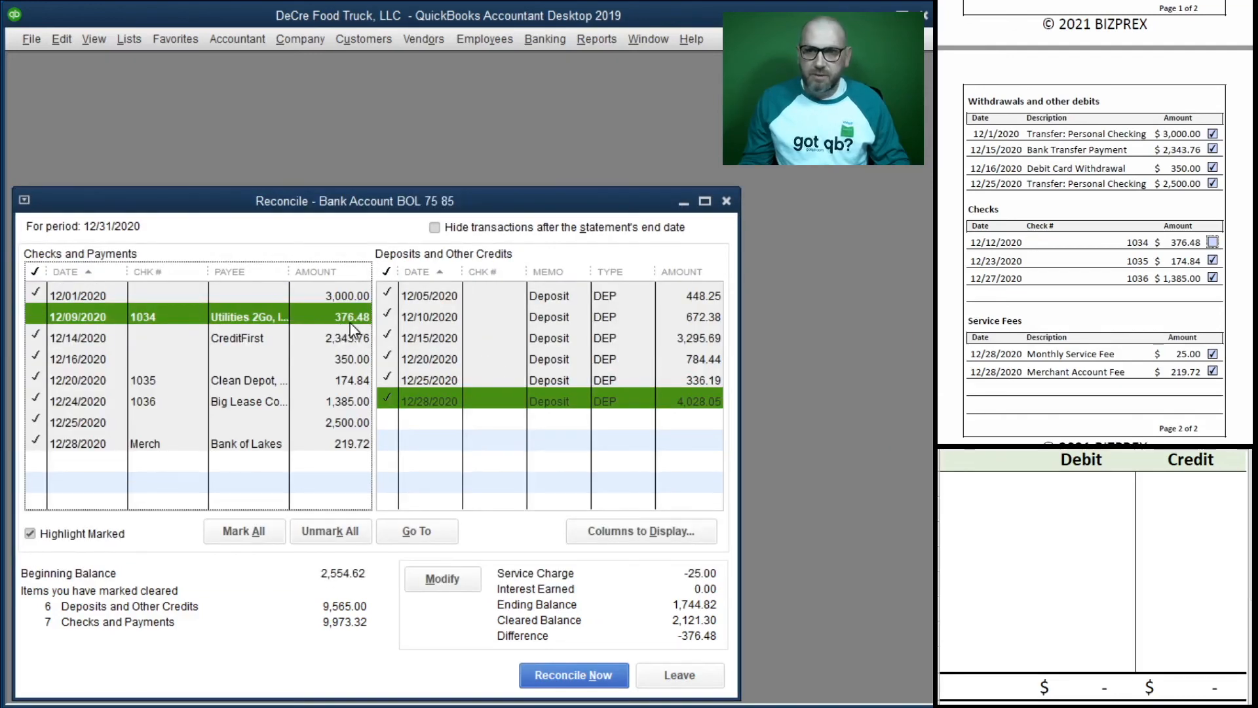
left_click(1212, 242)
left_click(36, 316)
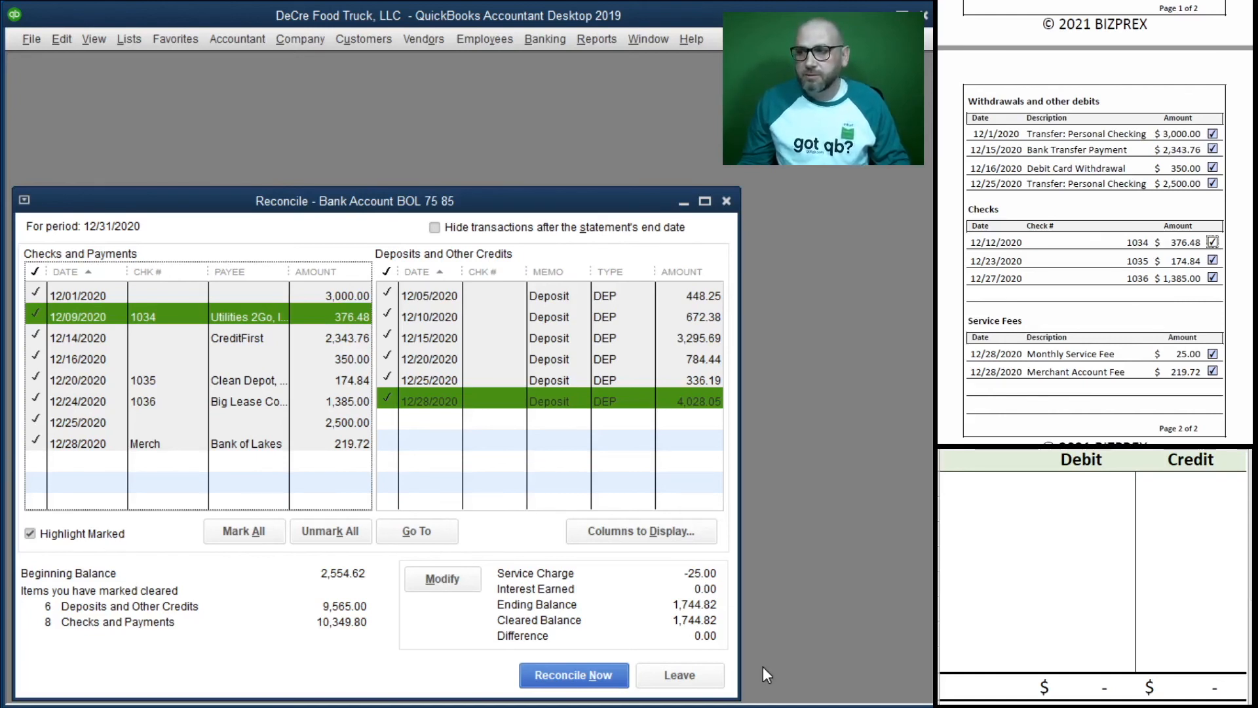
Step: Complete the bank account reconciliation and display both the summary and detail reports
left_click(572, 675)
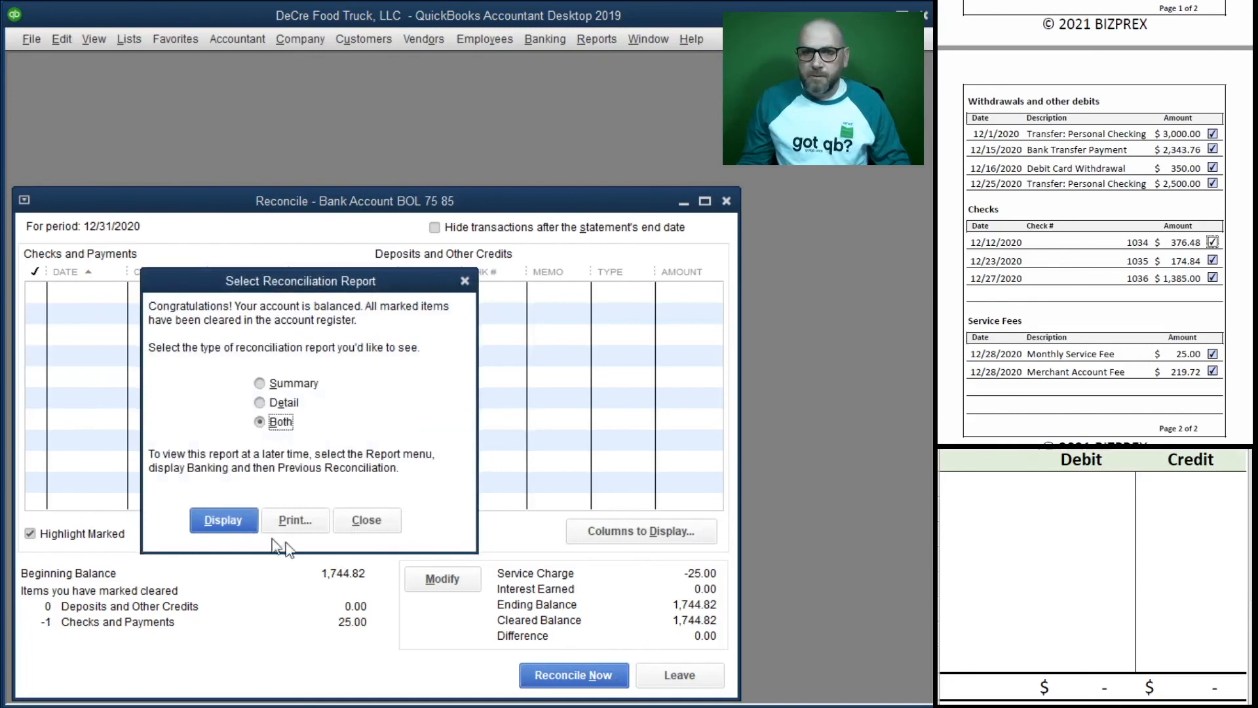
left_click(221, 516)
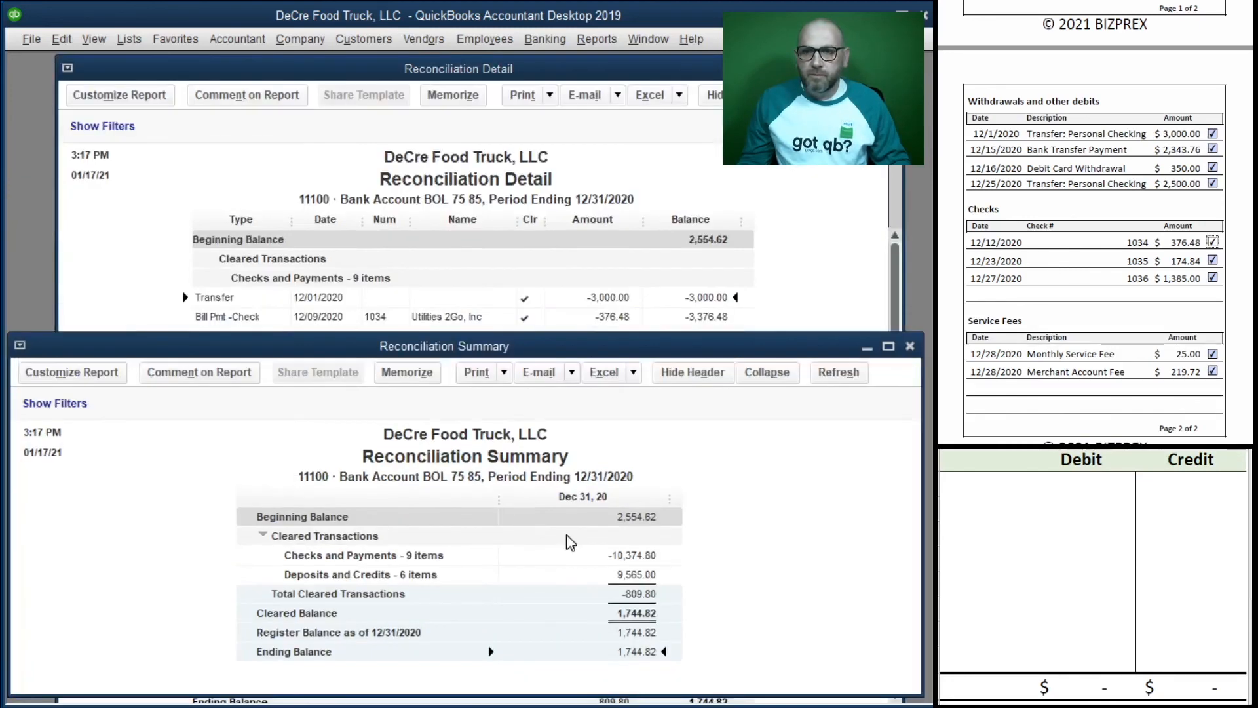
Step: Compare the reconciliation summary and detail reports with both pages of the bank statement, closing each report
scroll(1002, 216, "up", 5)
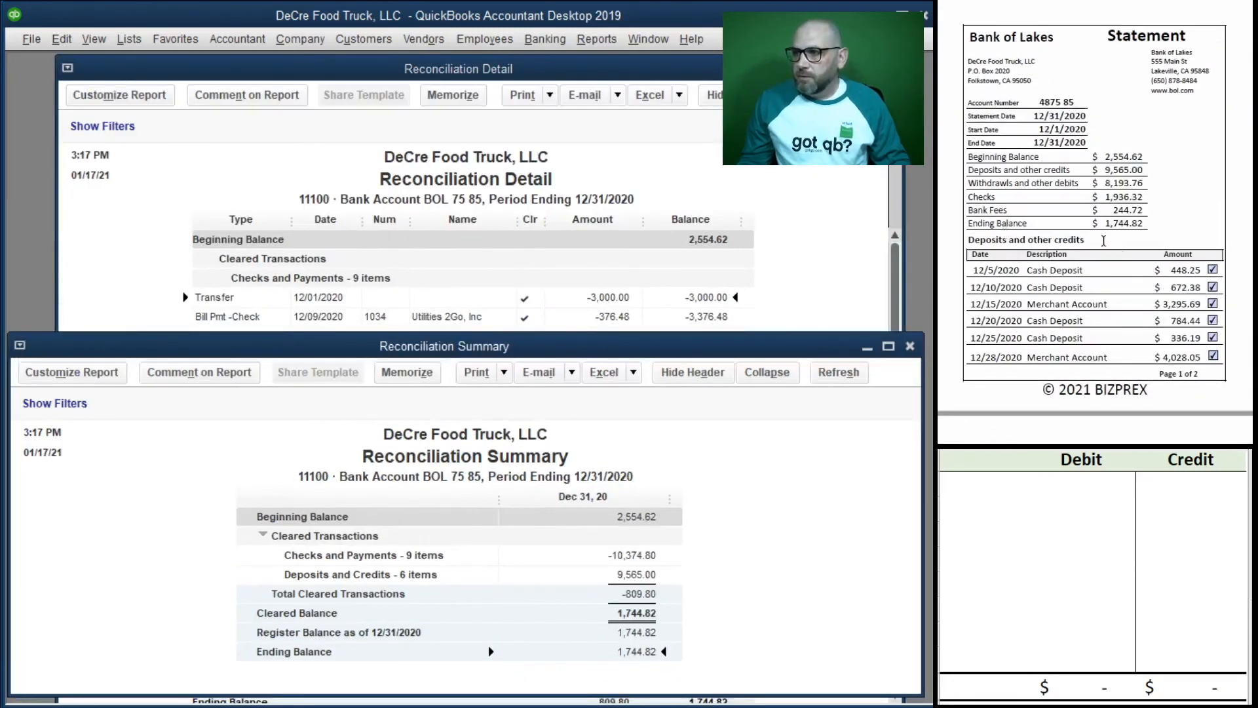
left_click(909, 345)
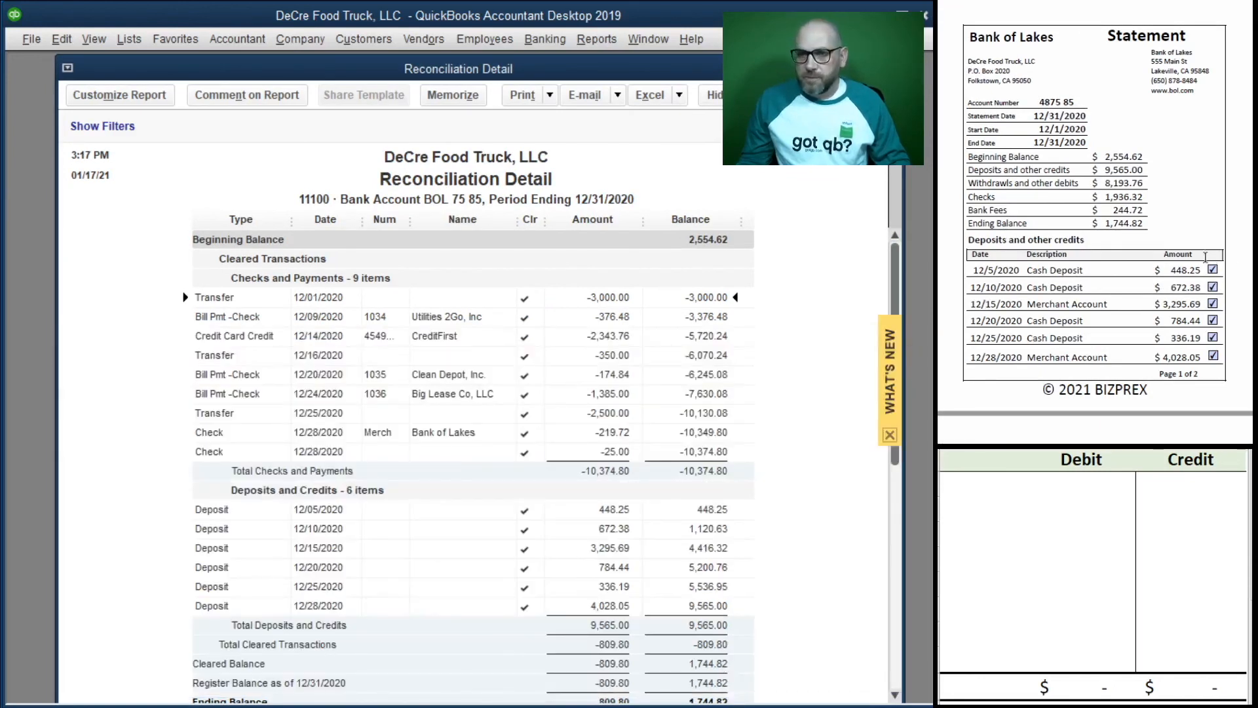
scroll(1152, 251, "down", 5)
scroll(1151, 251, "down", 5)
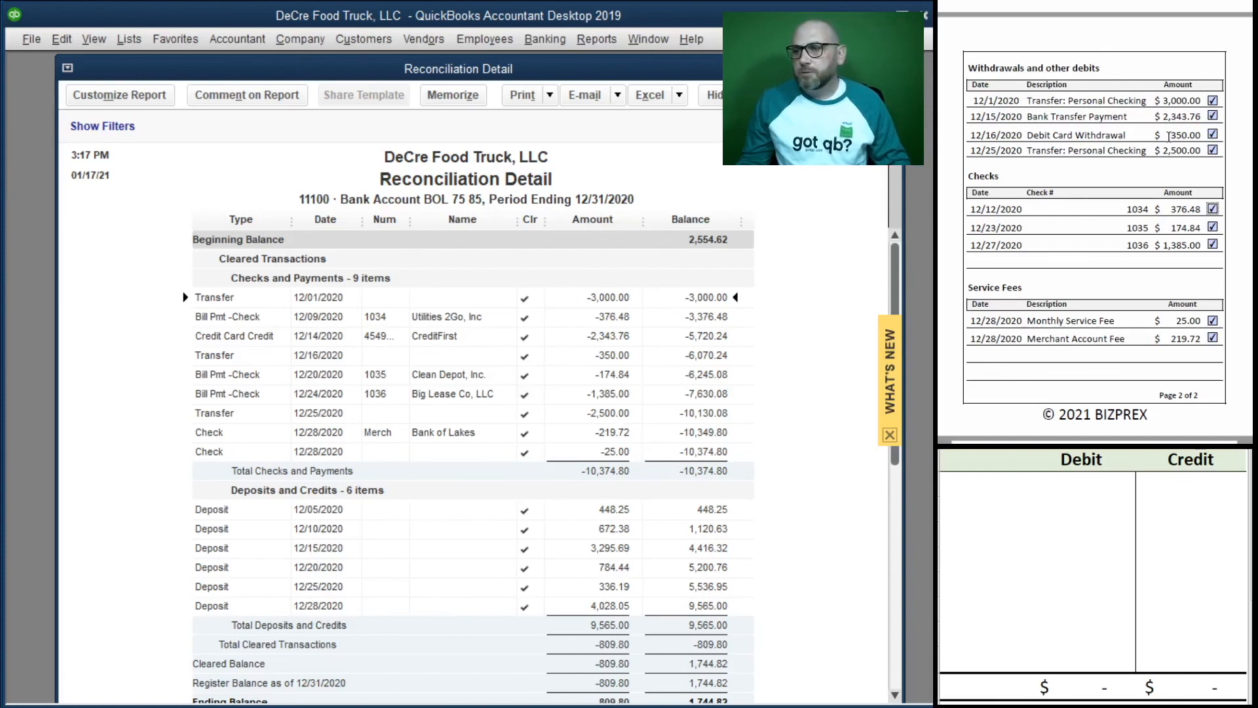
key("Escape")
scroll(1225, 237, "down", 10)
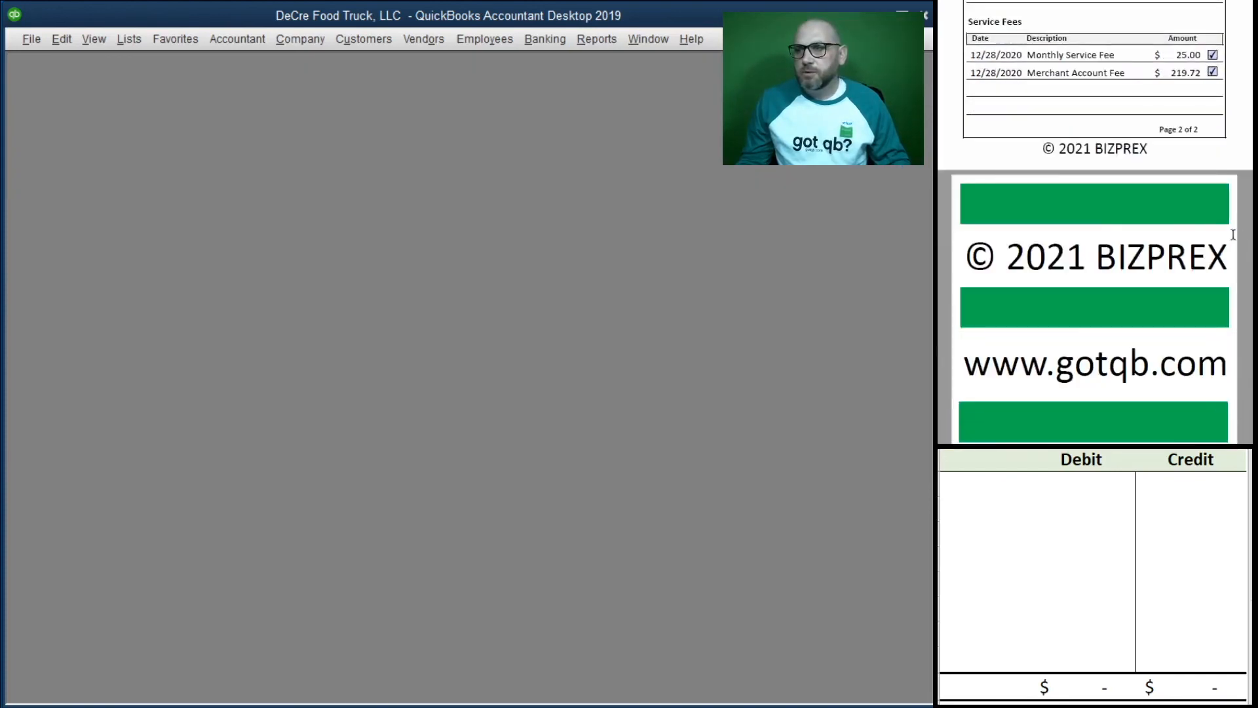
scroll(1225, 237, "down", 1)
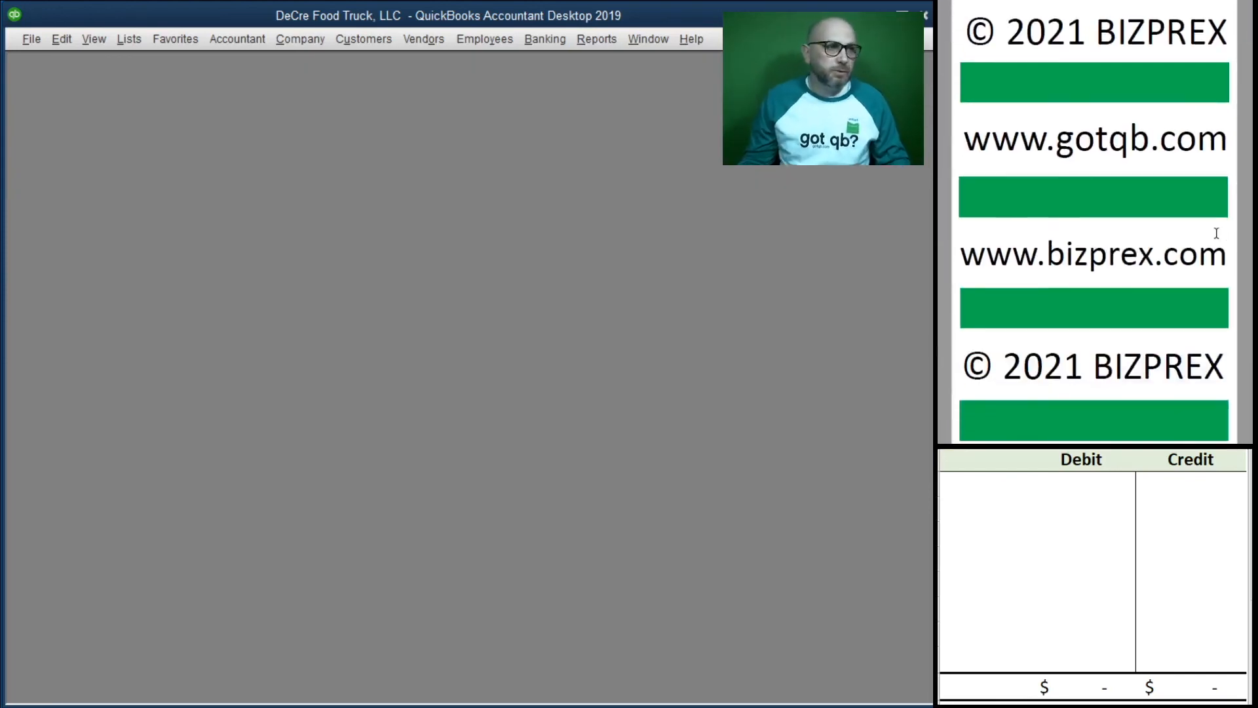